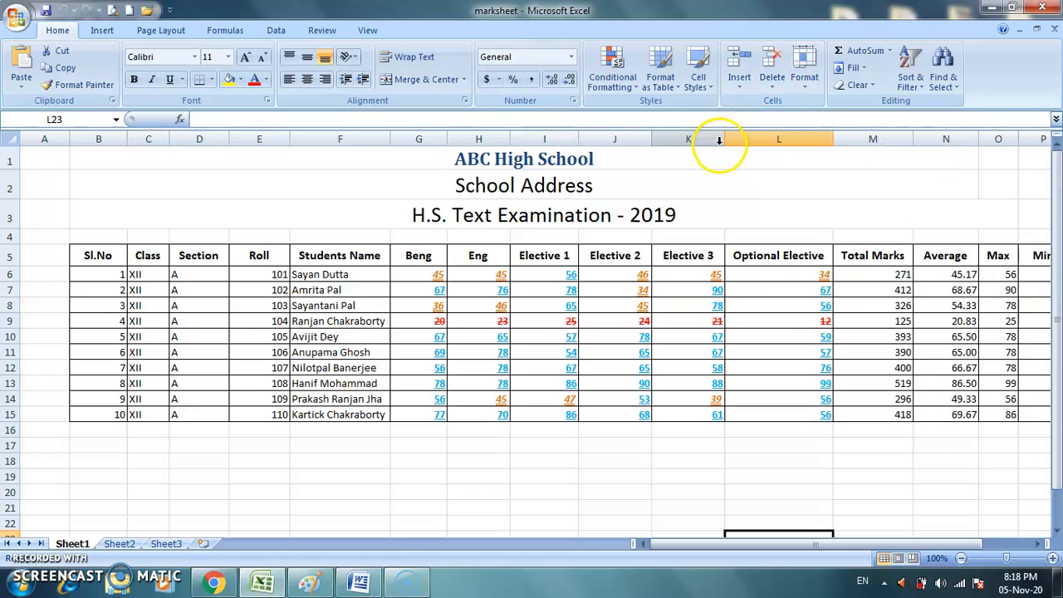
Check the height of row 11 in the Row Height settings, starting from cell H11
{"action": "left_click", "coordinate": [811, 88]}
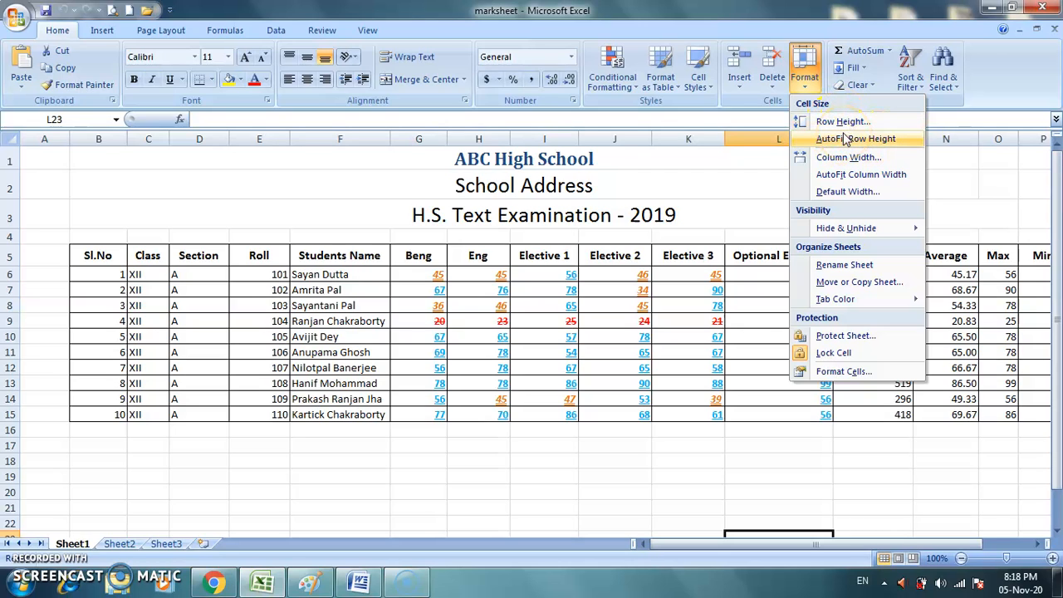
{"action": "left_click", "coordinate": [847, 159]}
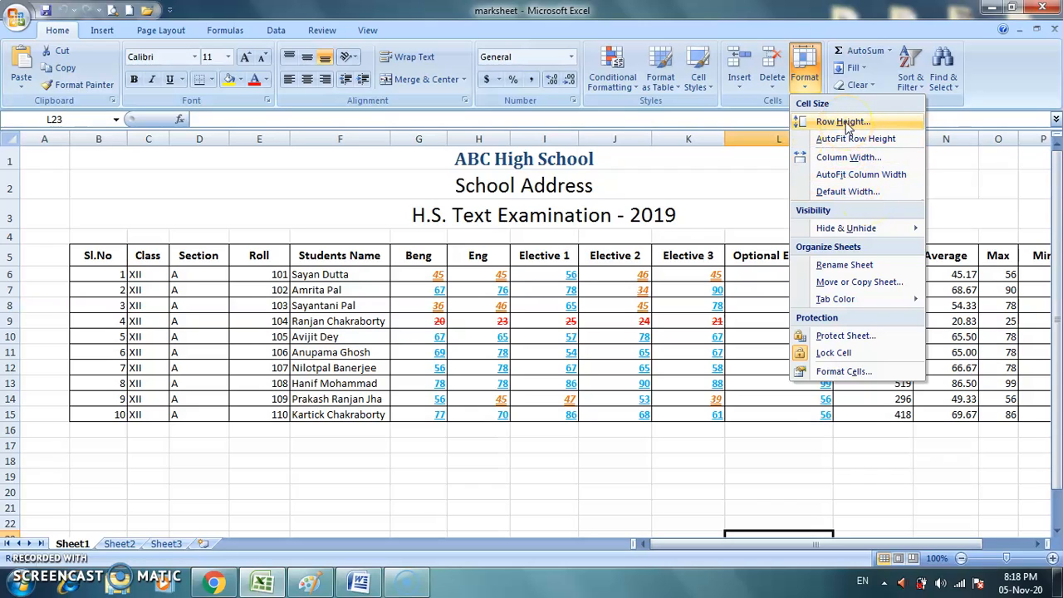
{"action": "left_click", "coordinate": [470, 352]}
{"action": "left_click", "coordinate": [470, 352]}
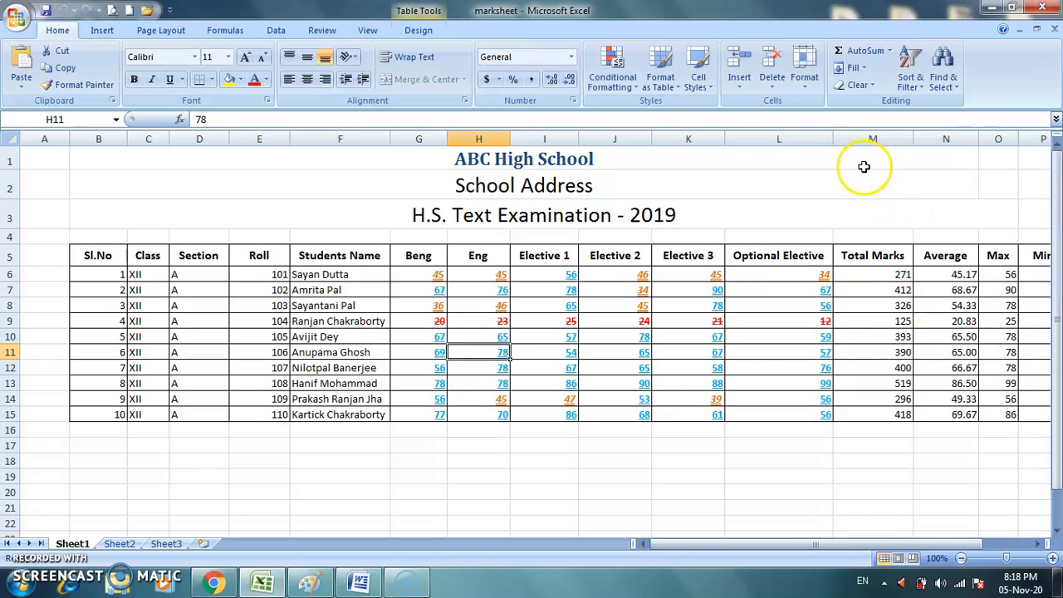
{"action": "left_click", "coordinate": [810, 83]}
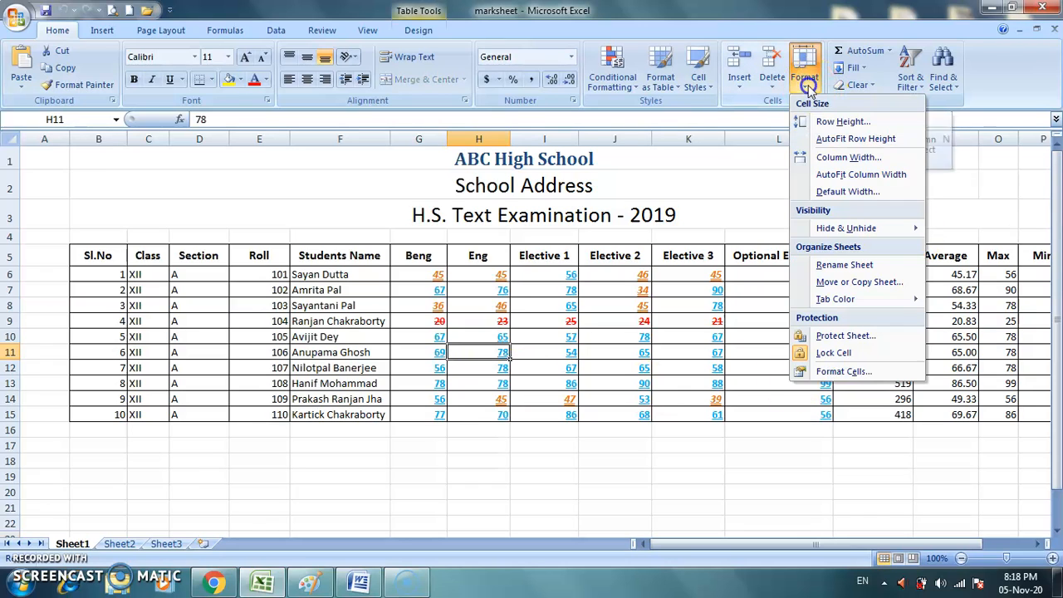
{"action": "left_click", "coordinate": [833, 122]}
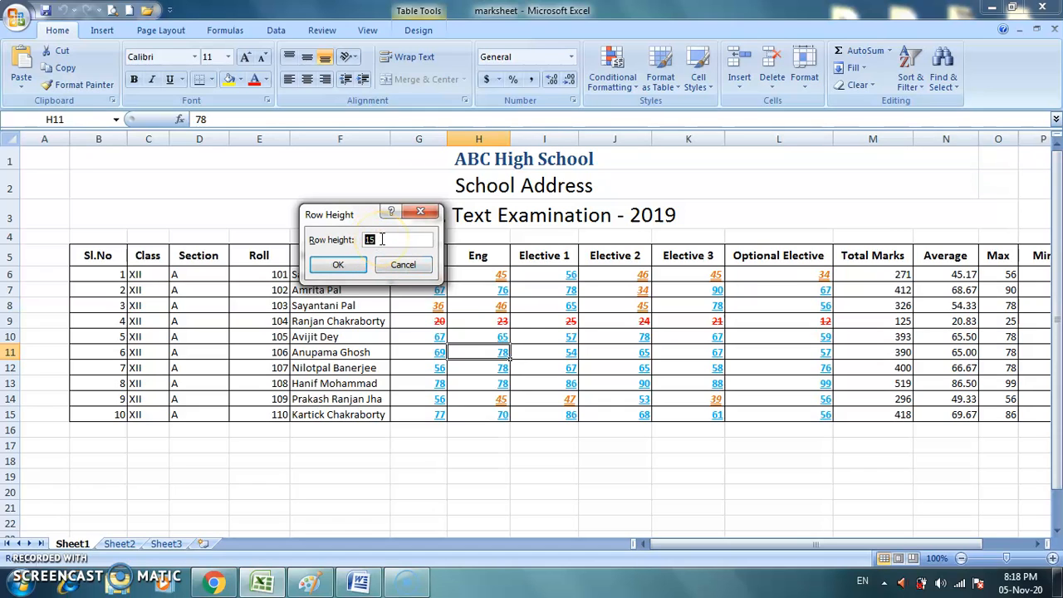
{"action": "left_click", "coordinate": [338, 265]}
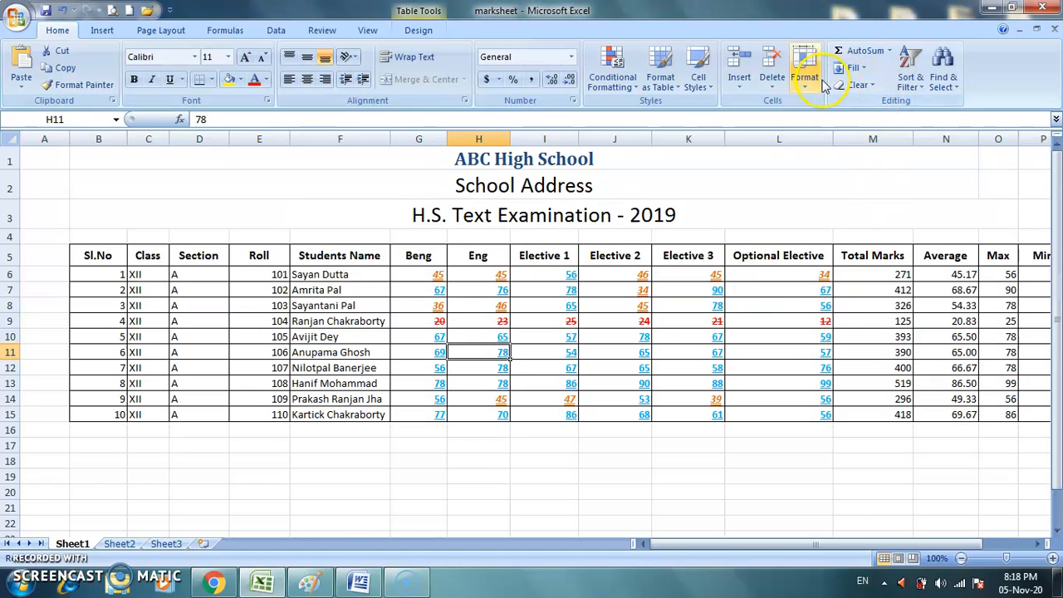
Set the height of empty row 17, below the marks table, to 20
{"action": "left_click", "coordinate": [487, 447]}
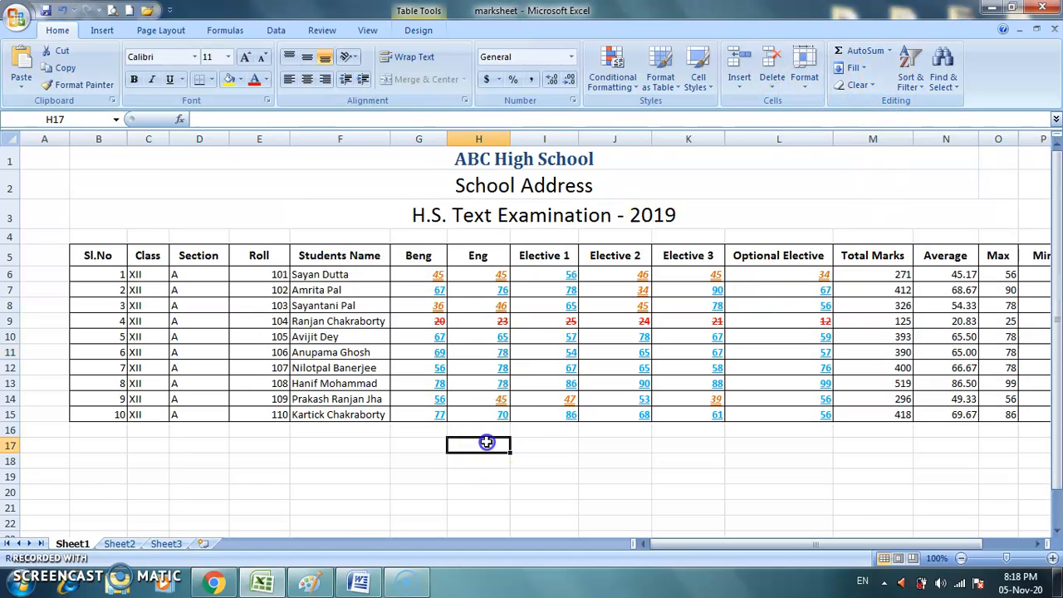
{"action": "left_click", "coordinate": [803, 83]}
{"action": "left_click", "coordinate": [834, 122]}
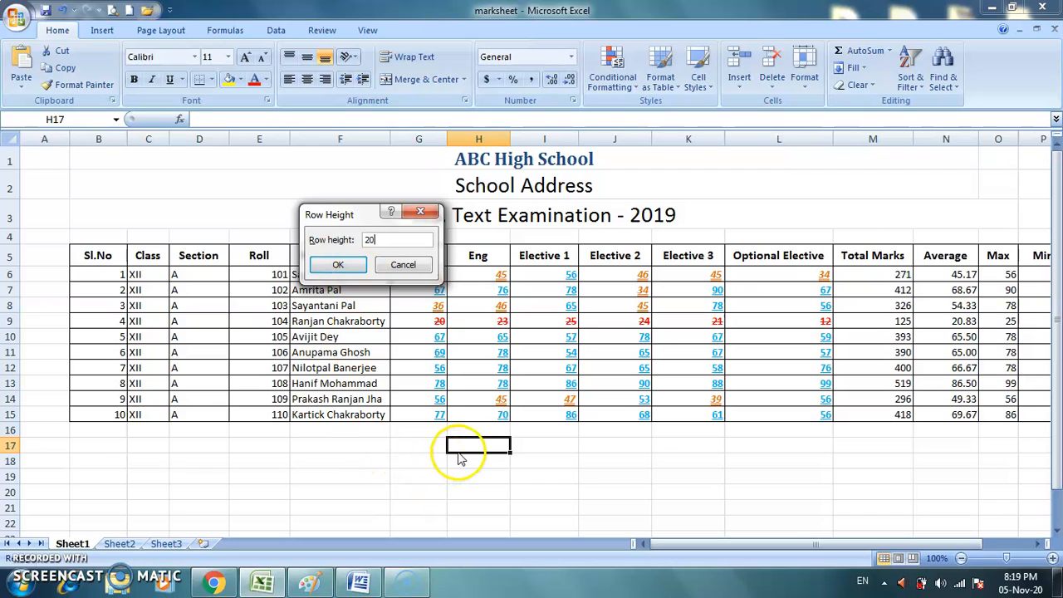
{"action": "left_click", "coordinate": [329, 261]}
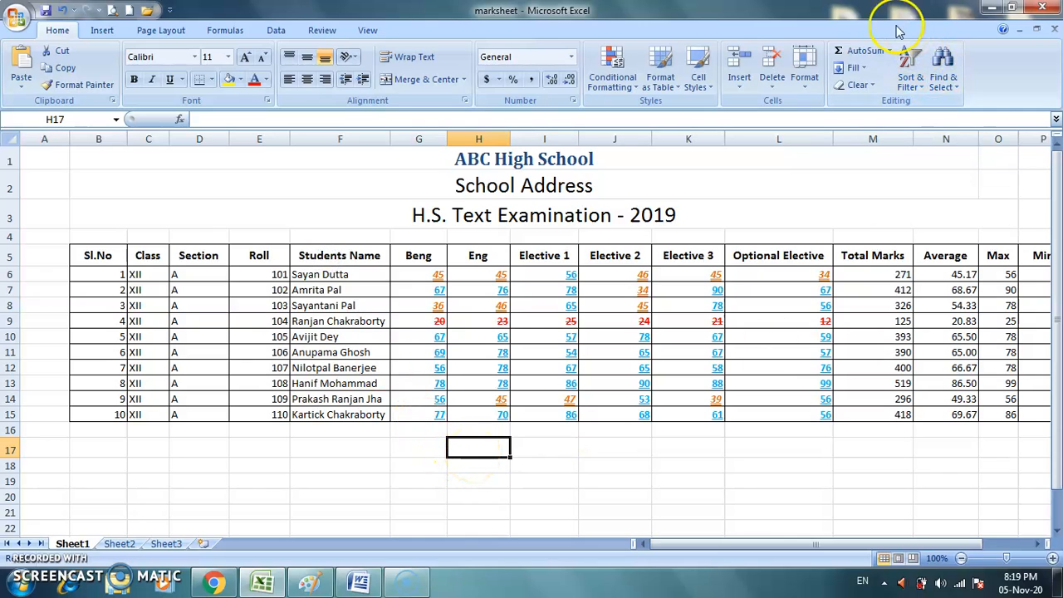
Select the whole of row 12 and set its row height to 20
{"action": "left_click", "coordinate": [807, 83]}
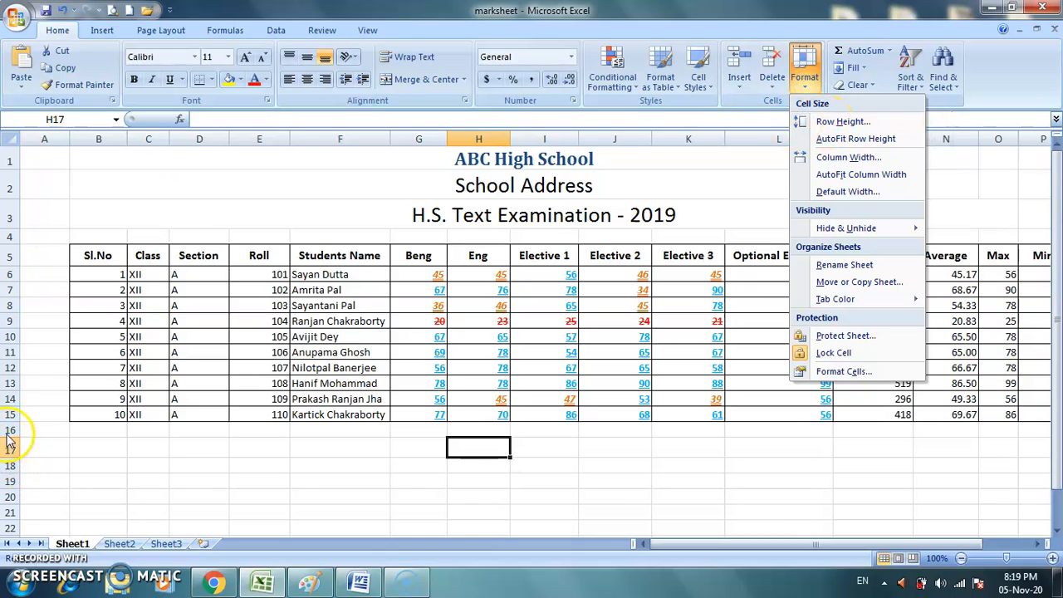
{"action": "left_click", "coordinate": [11, 365]}
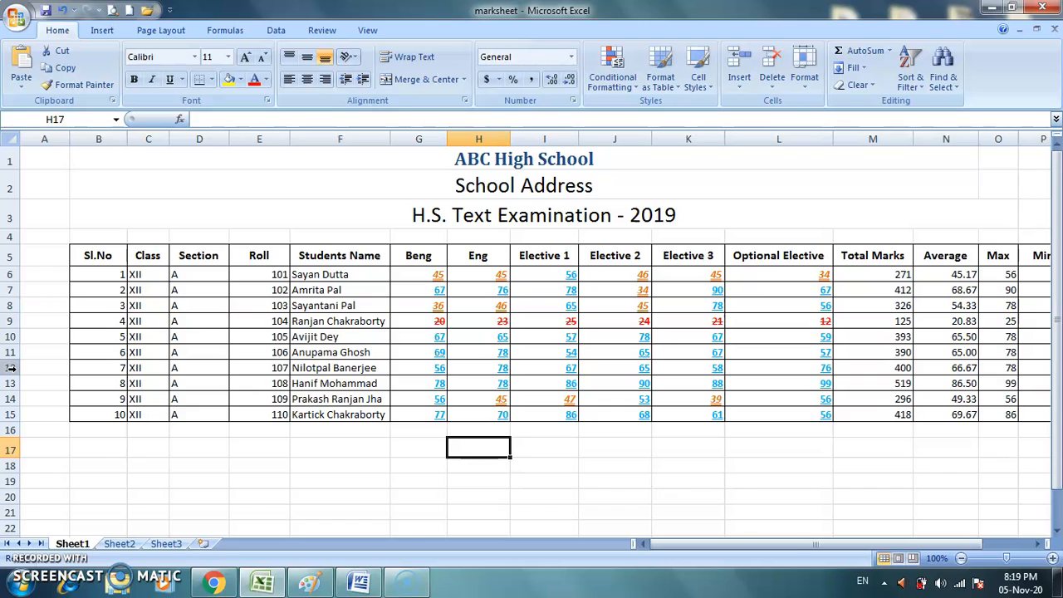
{"action": "left_click", "coordinate": [11, 368]}
{"action": "right_click", "coordinate": [12, 367]}
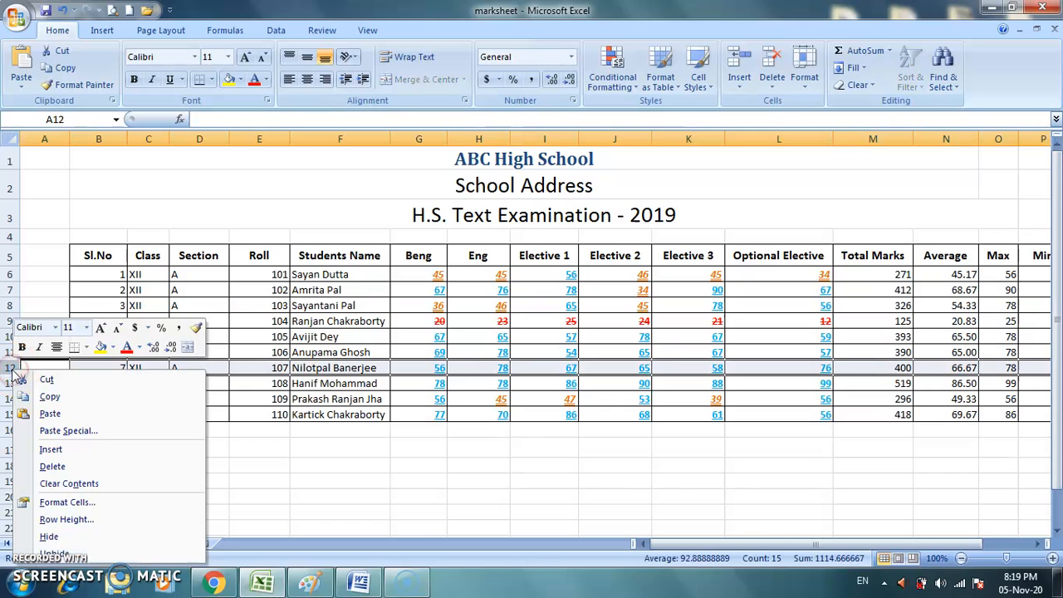
{"action": "left_click", "coordinate": [82, 523]}
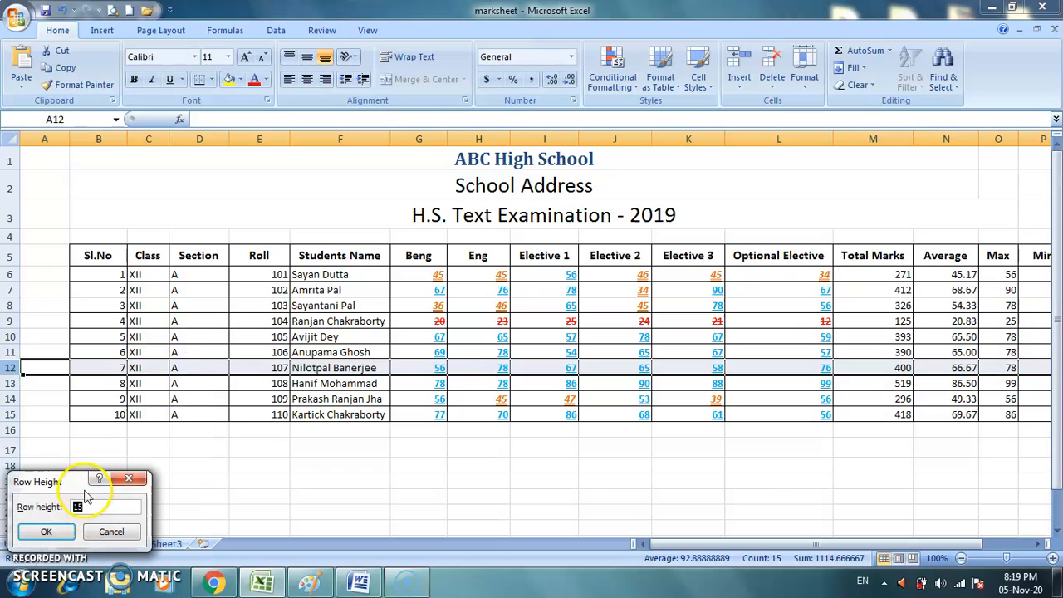
{"action": "left_click_drag", "start_coordinate": [50, 482], "coordinate": [295, 347]}
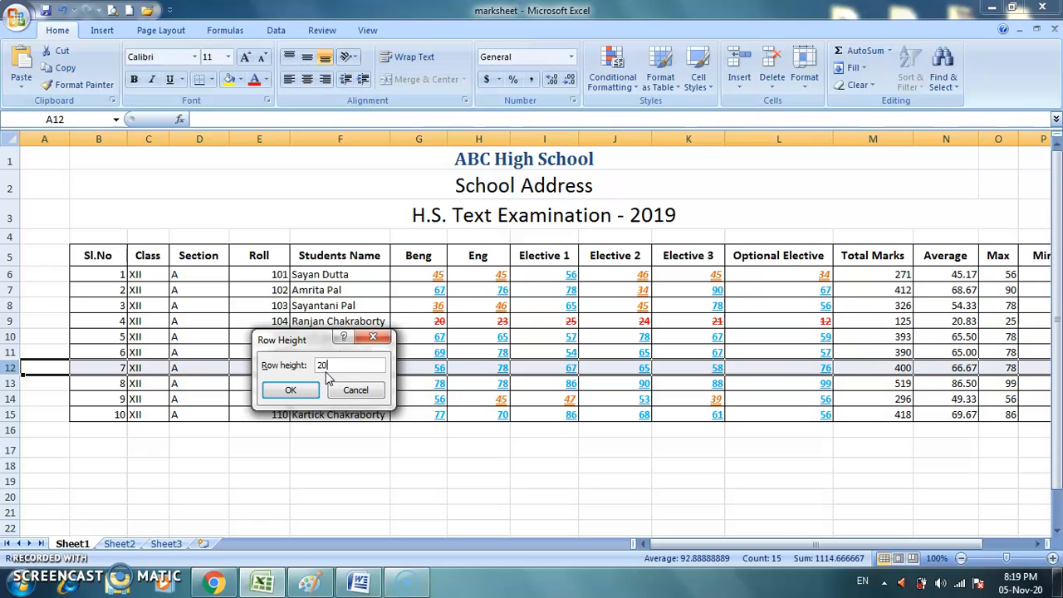
{"action": "left_click", "coordinate": [291, 389]}
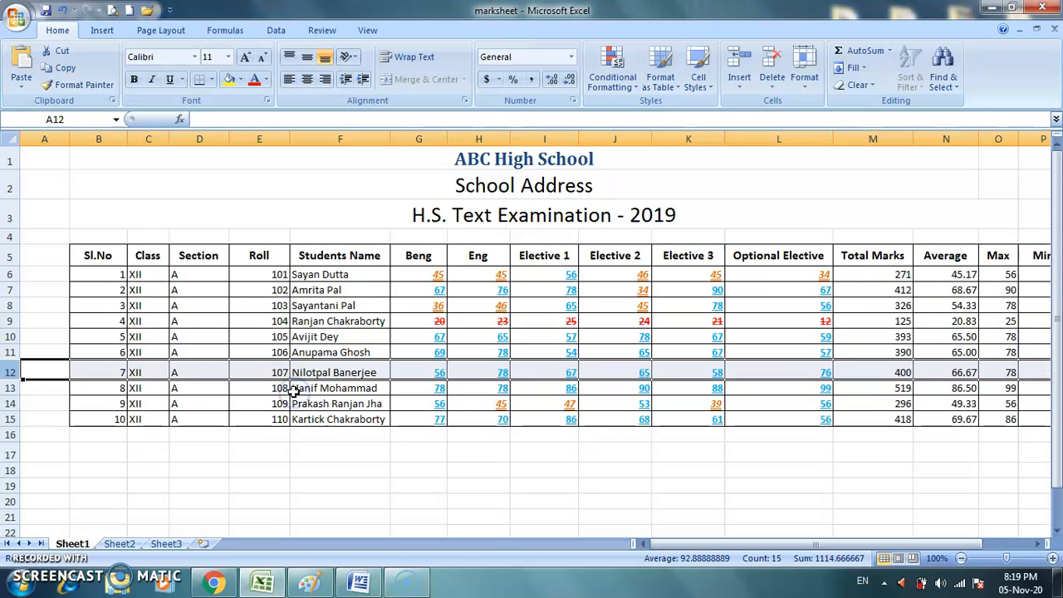
{"action": "left_click", "coordinate": [336, 467]}
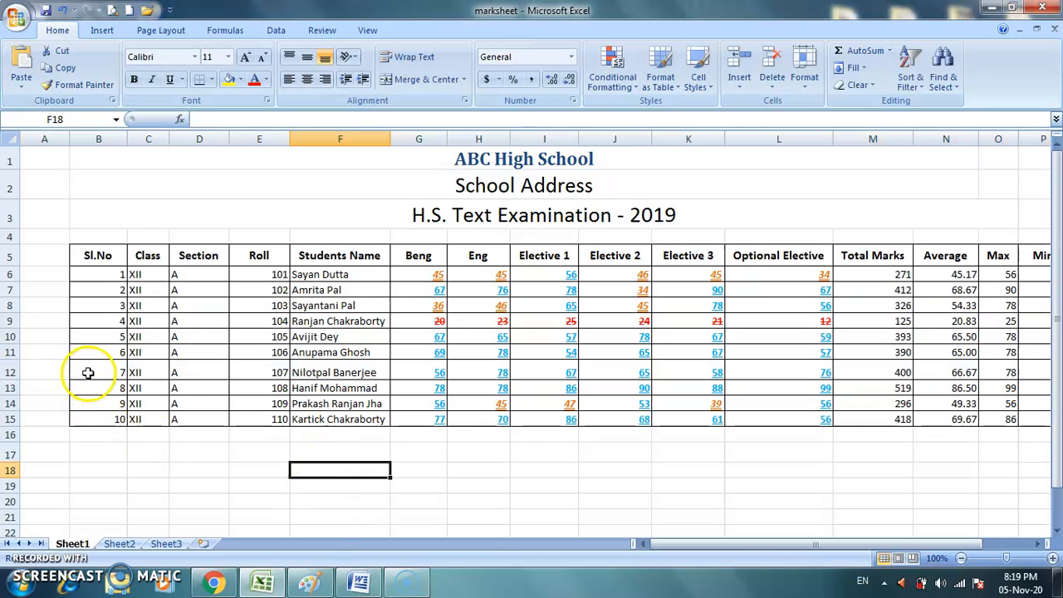
Stretch row 12 by its lower border to a height of about 43.5
{"action": "left_click", "coordinate": [12, 372]}
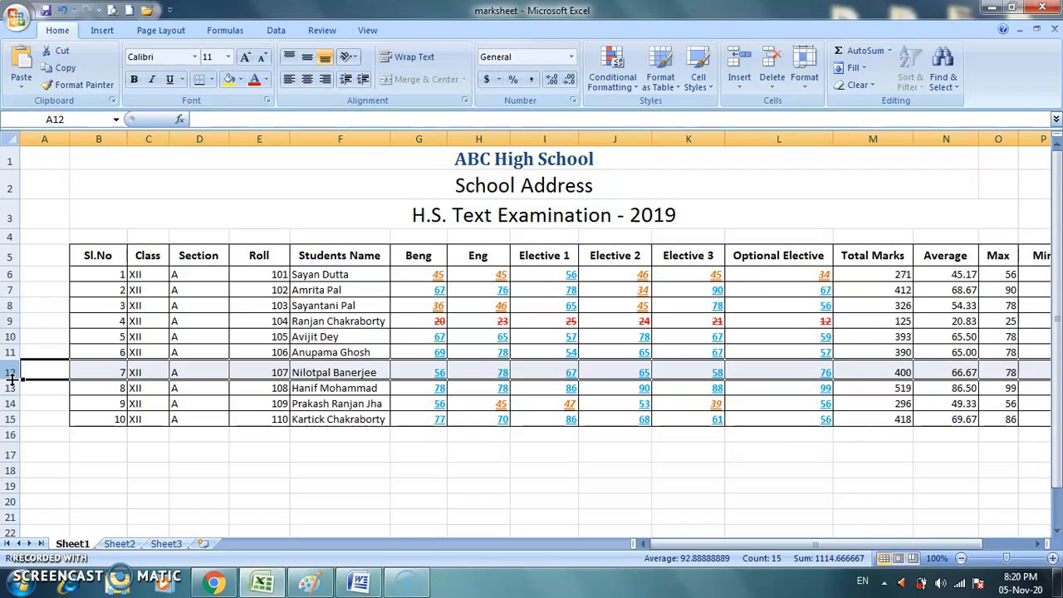
{"action": "left_click_drag", "start_coordinate": [12, 379], "coordinate": [6, 405]}
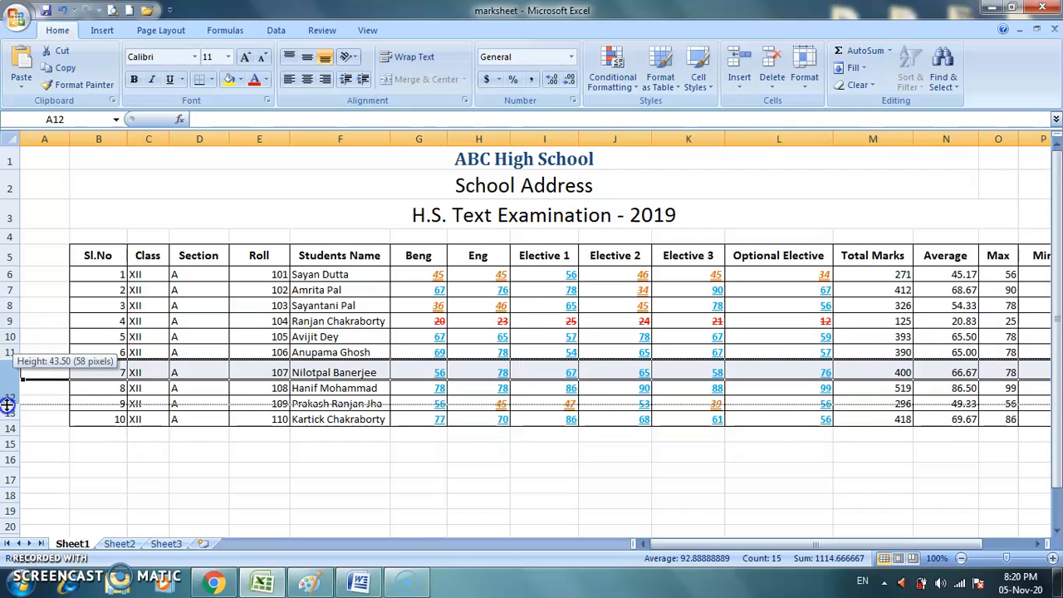
{"action": "left_click_drag", "start_coordinate": [6, 405], "coordinate": [6, 404]}
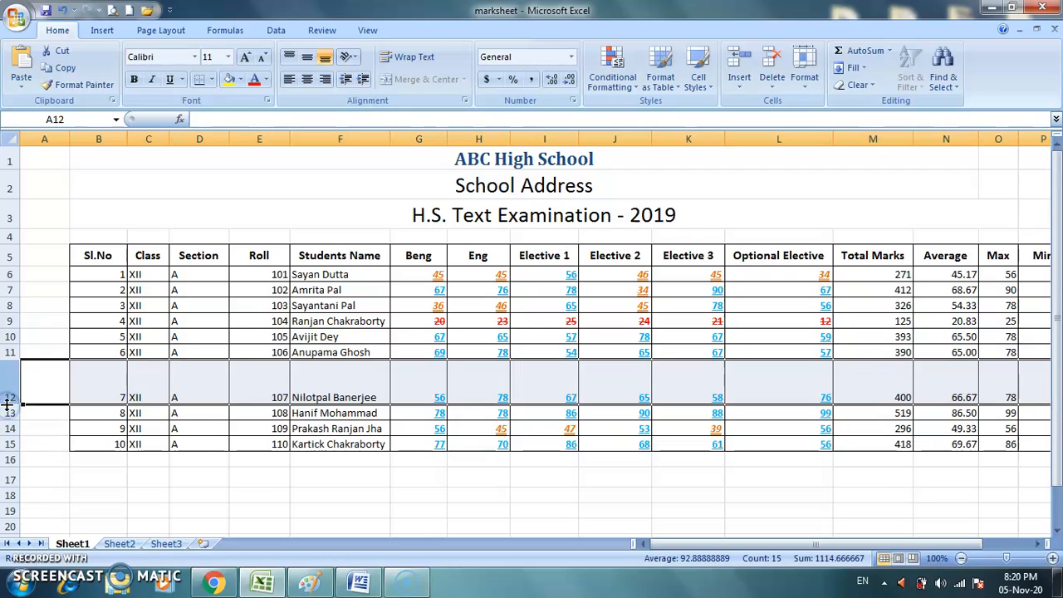
Check row 12's height in the Row Height settings and at its lower border, leaving it as it is
{"action": "left_click", "coordinate": [803, 78]}
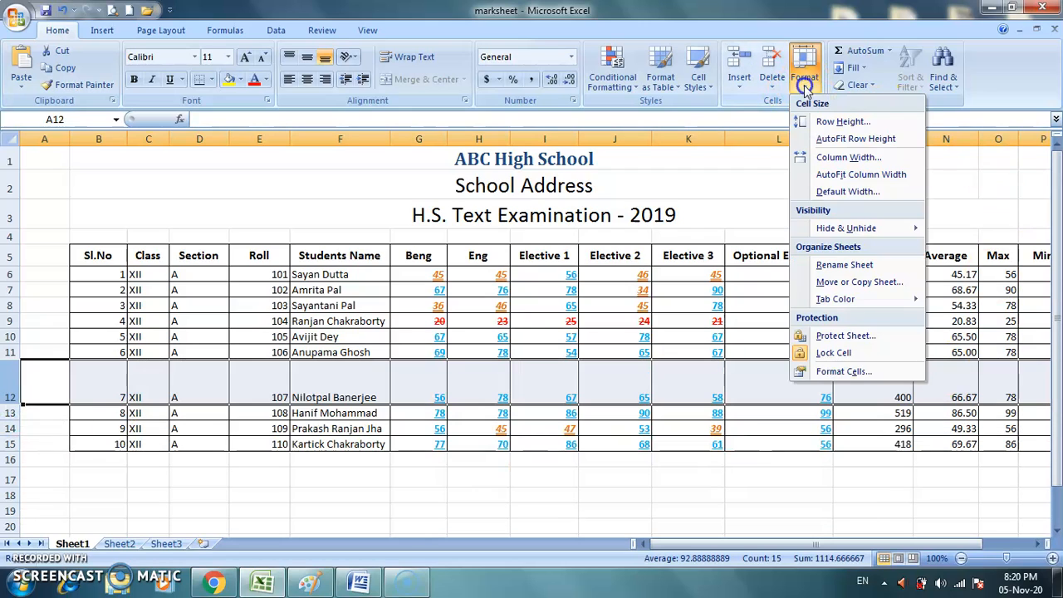
{"action": "left_click", "coordinate": [842, 121]}
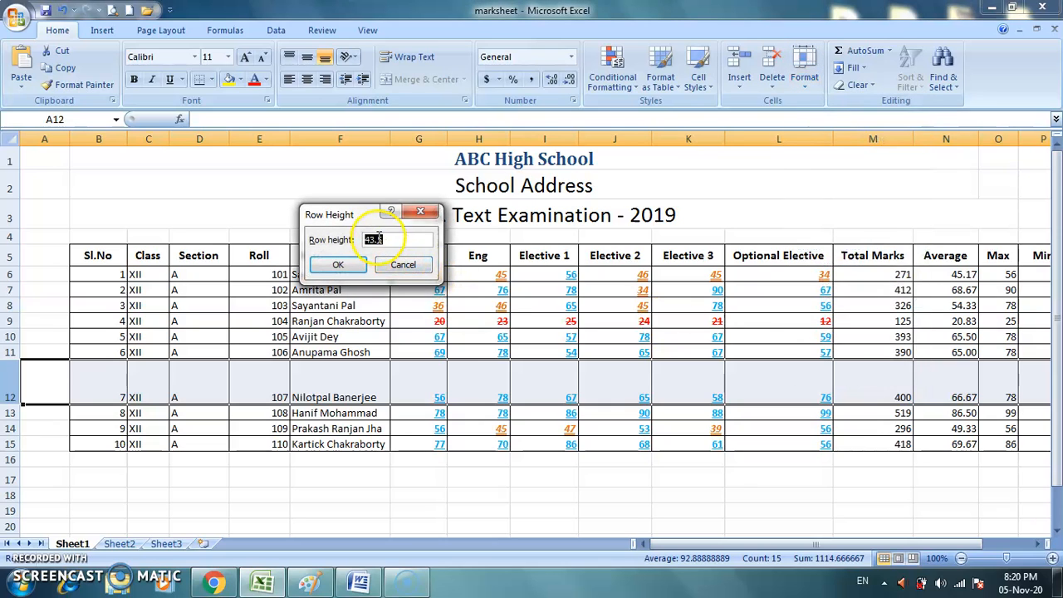
{"action": "left_click", "coordinate": [406, 237]}
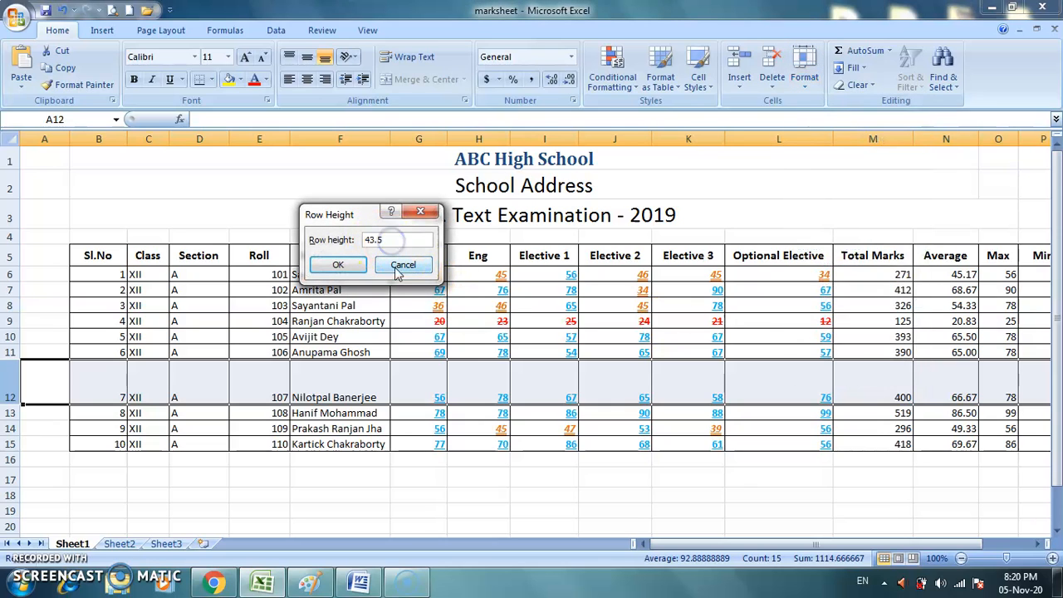
{"action": "left_click", "coordinate": [399, 265]}
{"action": "right_click", "coordinate": [10, 379]}
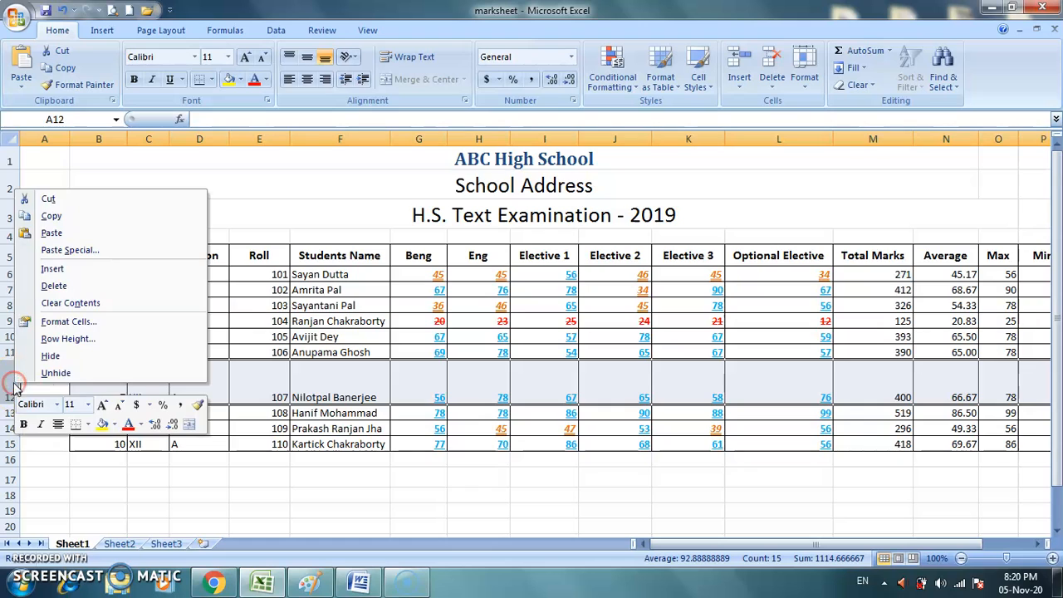
{"action": "left_click", "coordinate": [68, 338]}
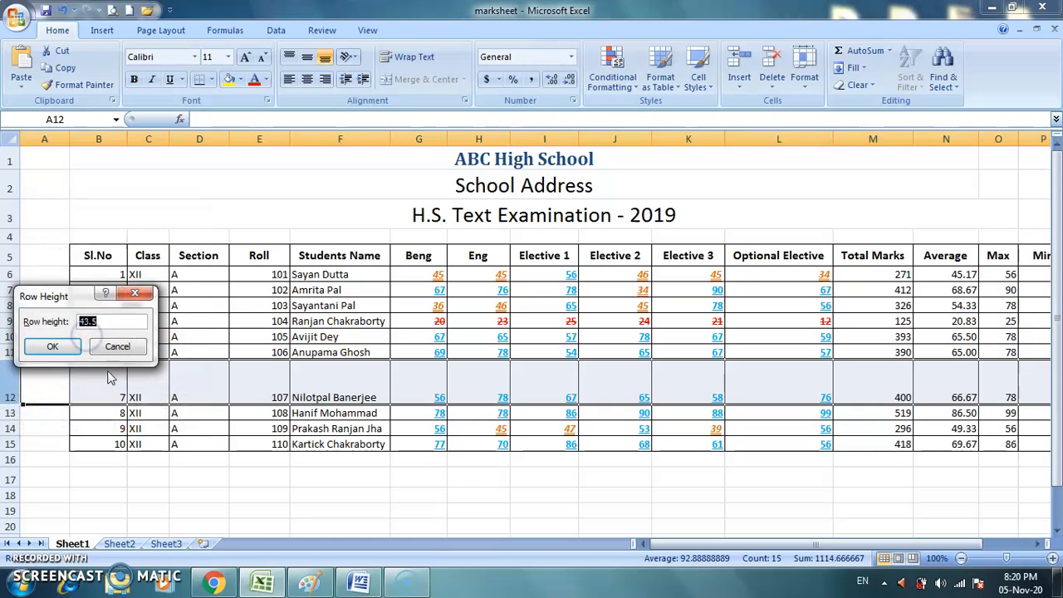
{"action": "left_click", "coordinate": [116, 345]}
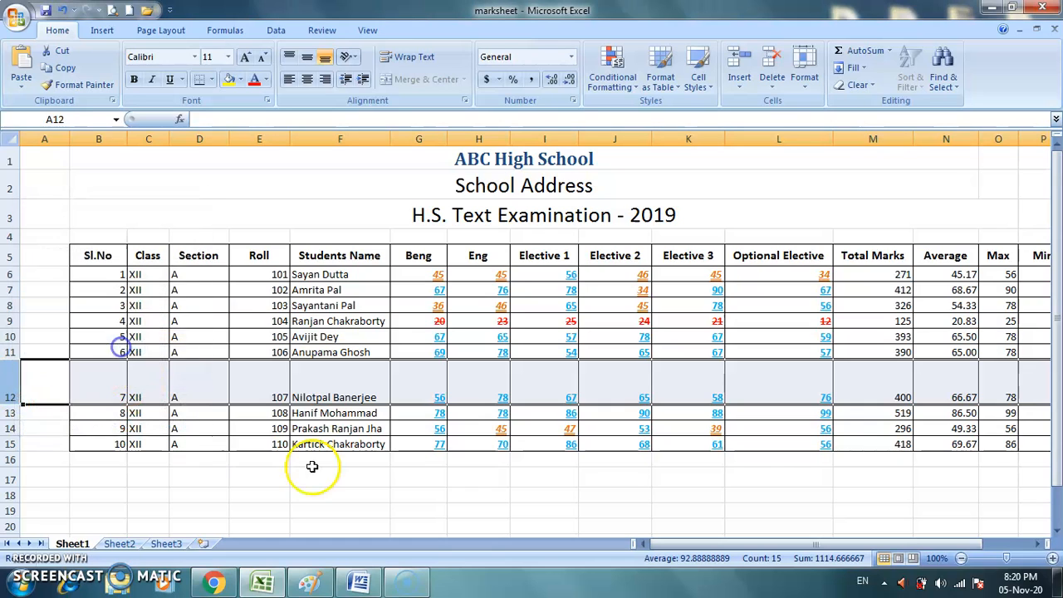
{"action": "left_click_drag", "start_coordinate": [7, 404], "coordinate": [7, 404]}
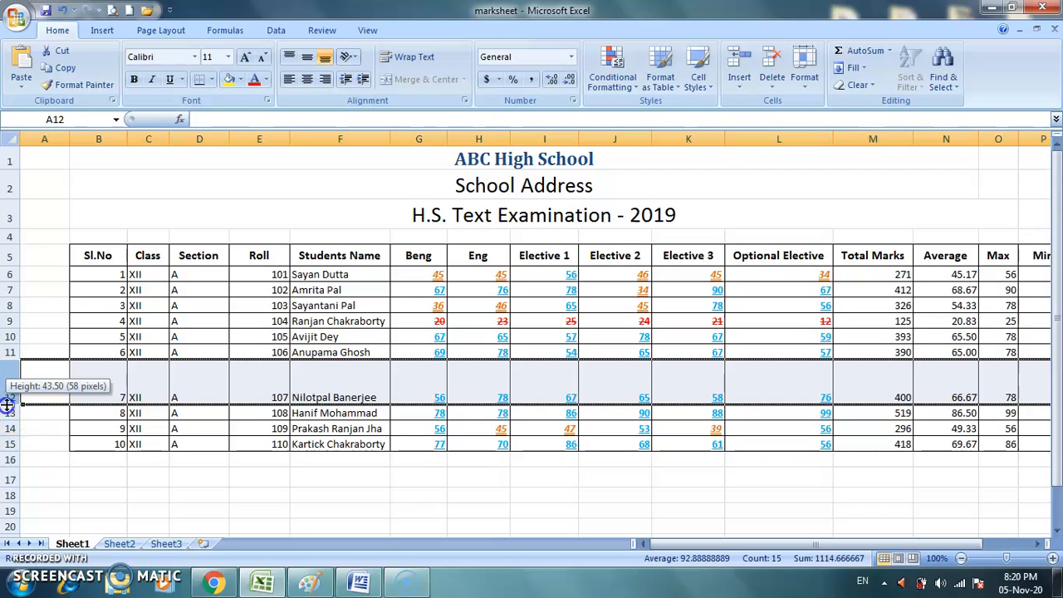
{"action": "left_click_drag", "start_coordinate": [7, 404], "coordinate": [6, 405]}
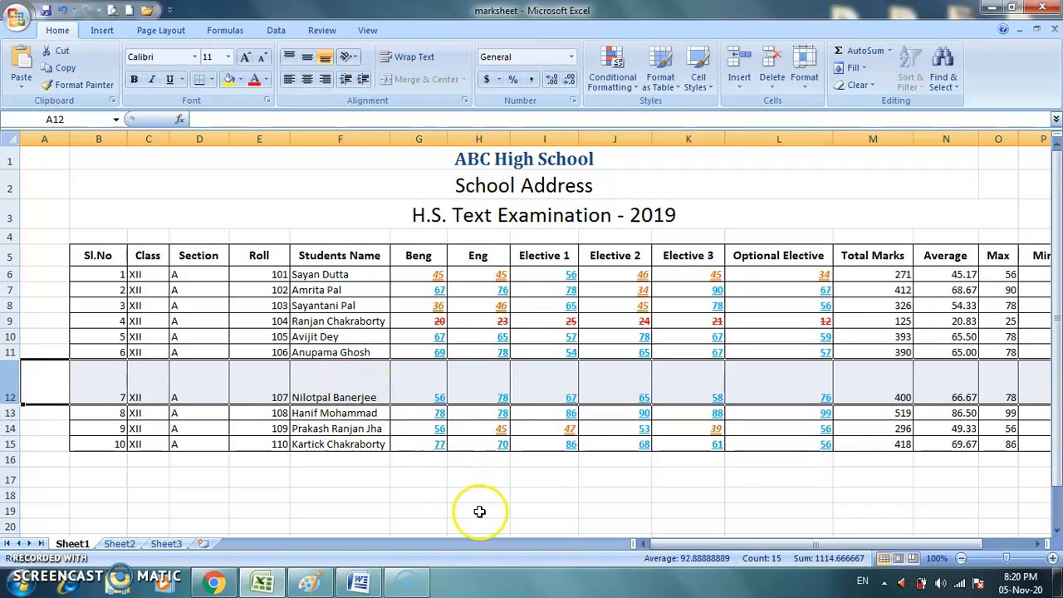
AutoFit the height of row 12 to its contents, using cell F12
{"action": "left_click", "coordinate": [805, 83]}
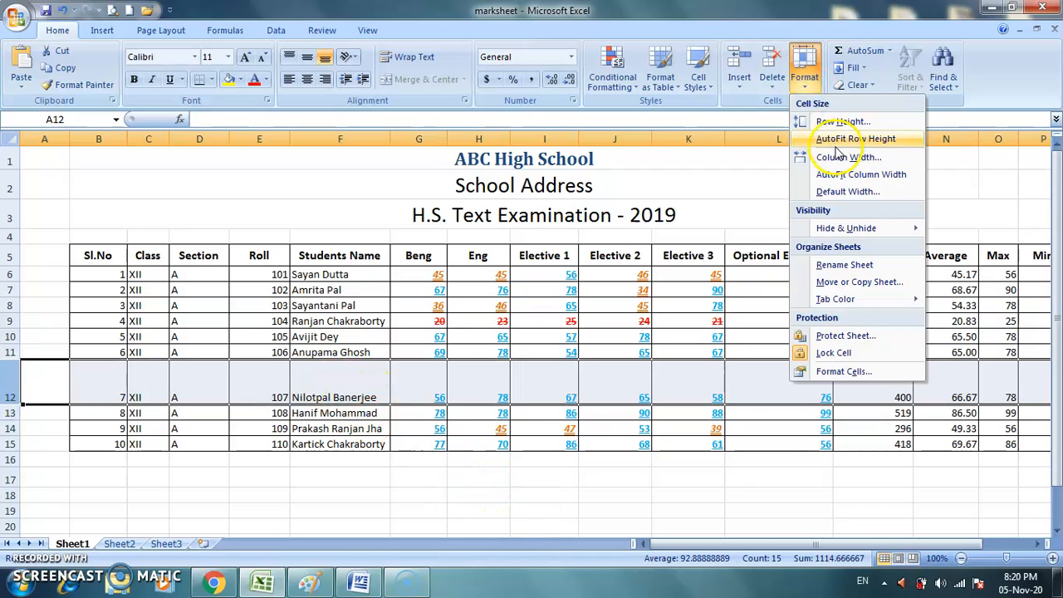
{"action": "left_click", "coordinate": [605, 399]}
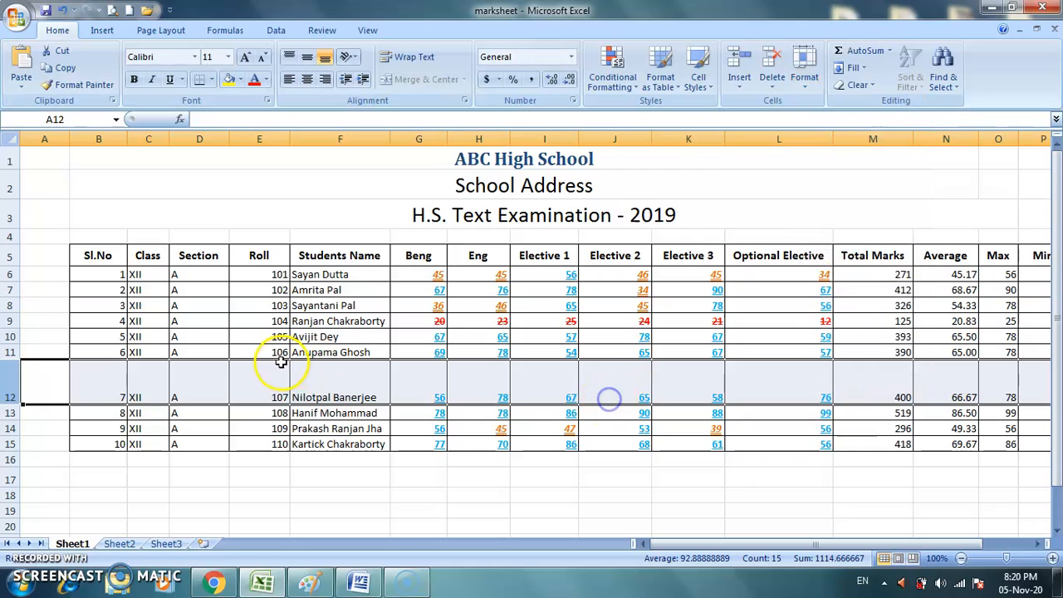
{"action": "left_click", "coordinate": [333, 384]}
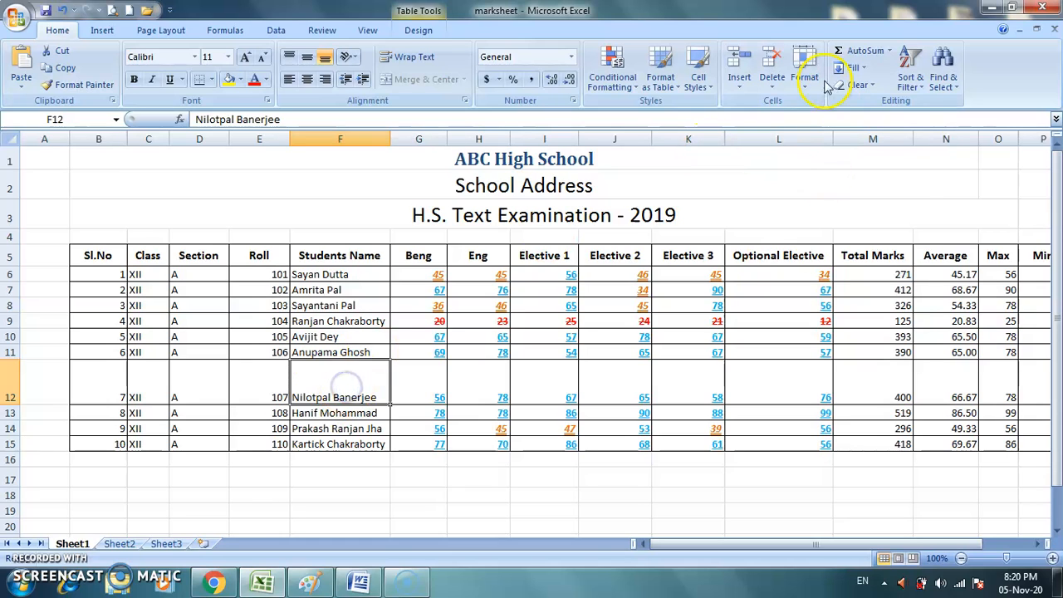
{"action": "left_click", "coordinate": [804, 67]}
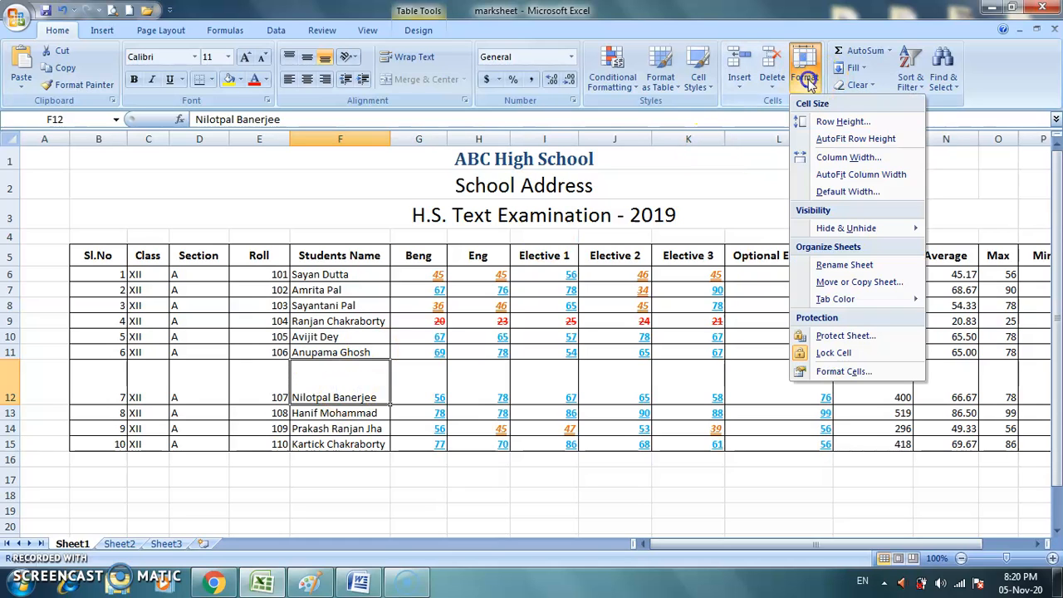
{"action": "left_click", "coordinate": [882, 146]}
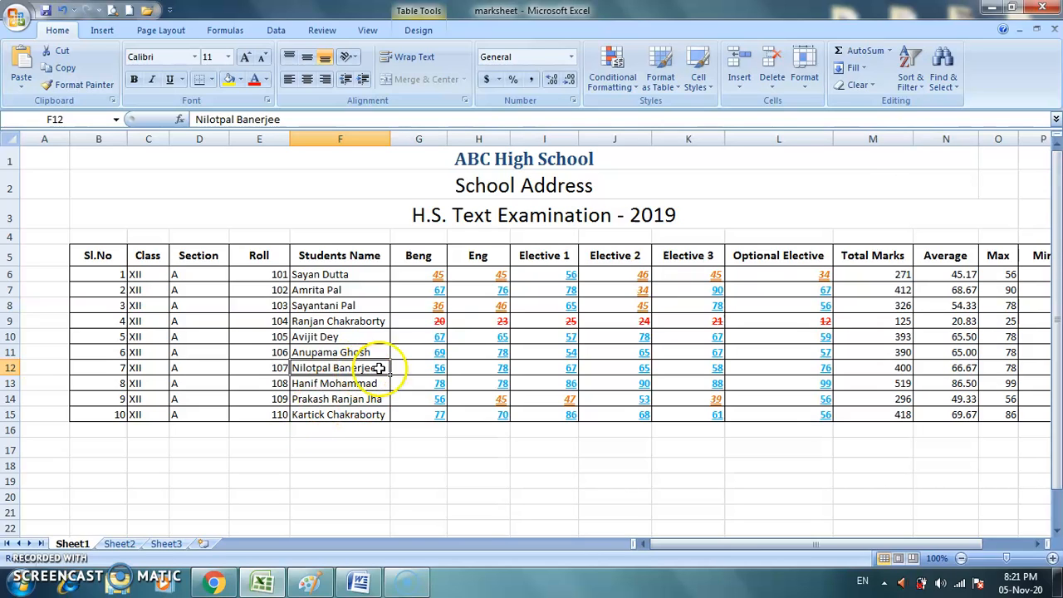
Apply AutoFit Row Height to row 3, which holds the merged examination title
{"action": "left_click", "coordinate": [523, 216]}
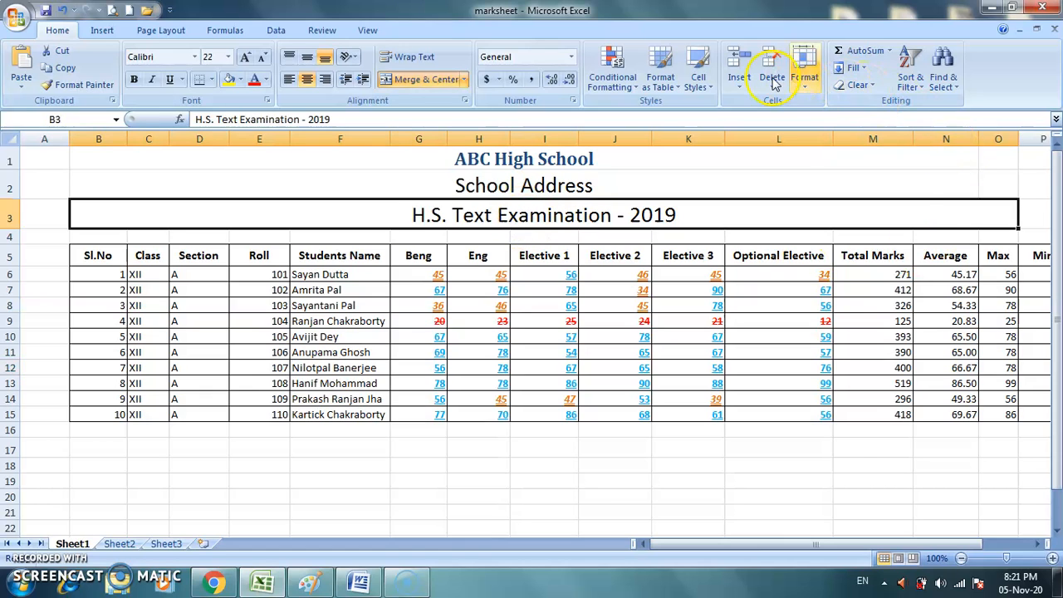
{"action": "left_click", "coordinate": [802, 77]}
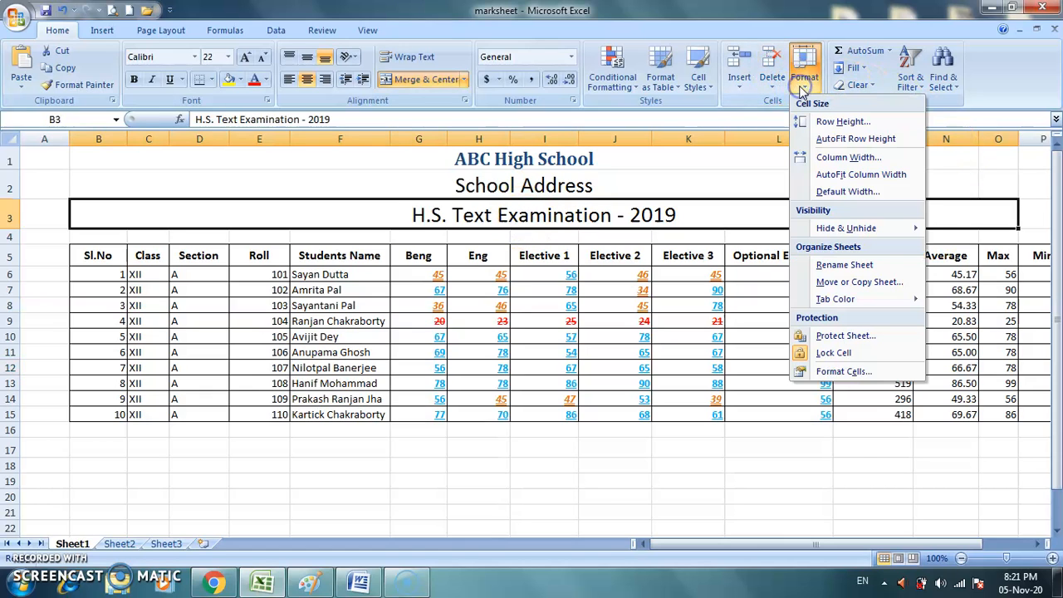
{"action": "left_click", "coordinate": [843, 140]}
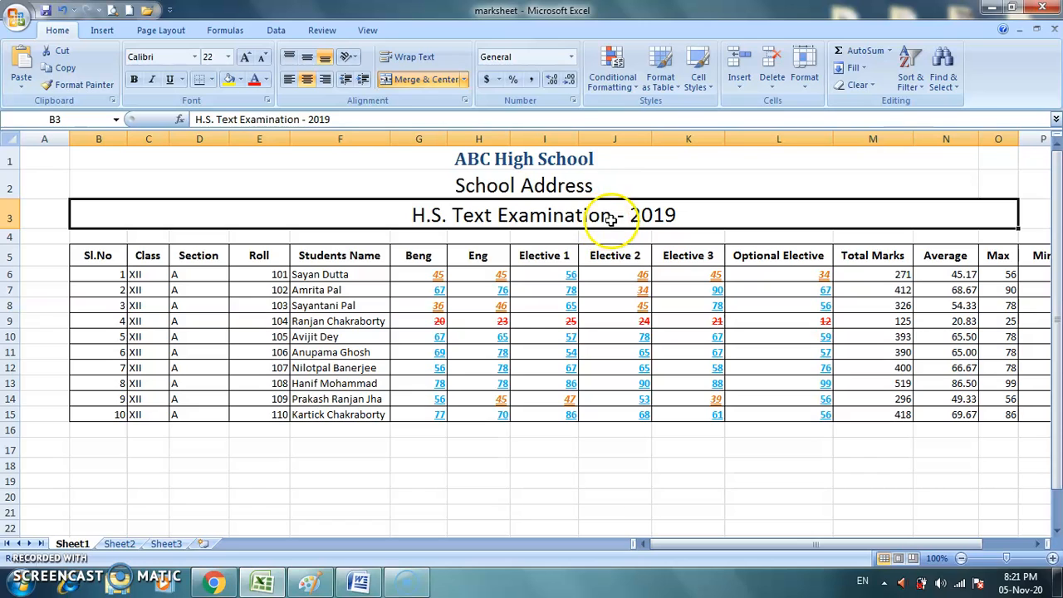
Check the width of the Elective 3 column in the Column Width settings, leaving it as it is
{"action": "left_click", "coordinate": [601, 304]}
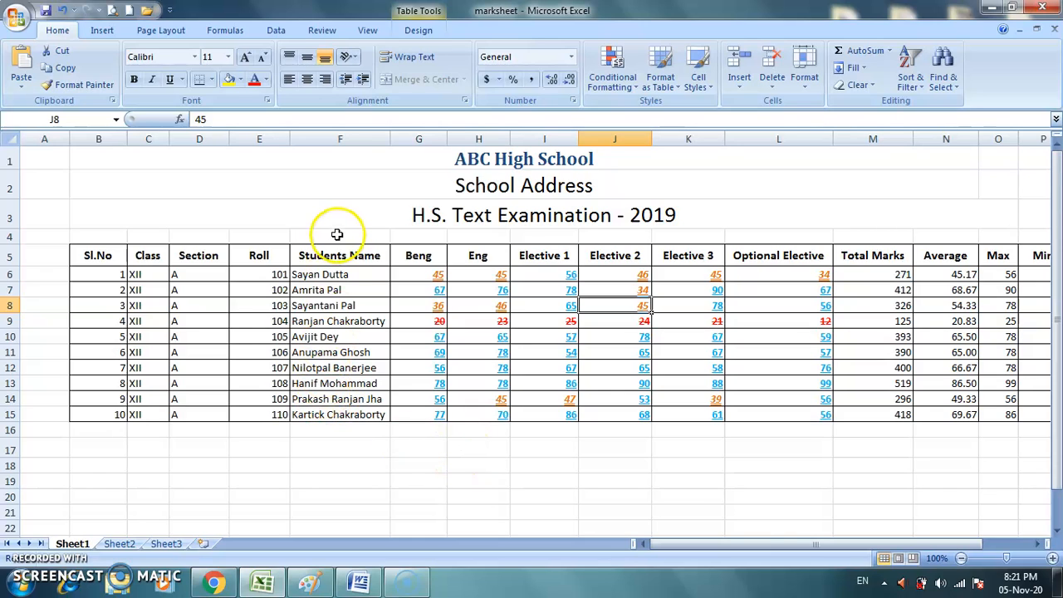
{"action": "left_click", "coordinate": [808, 73]}
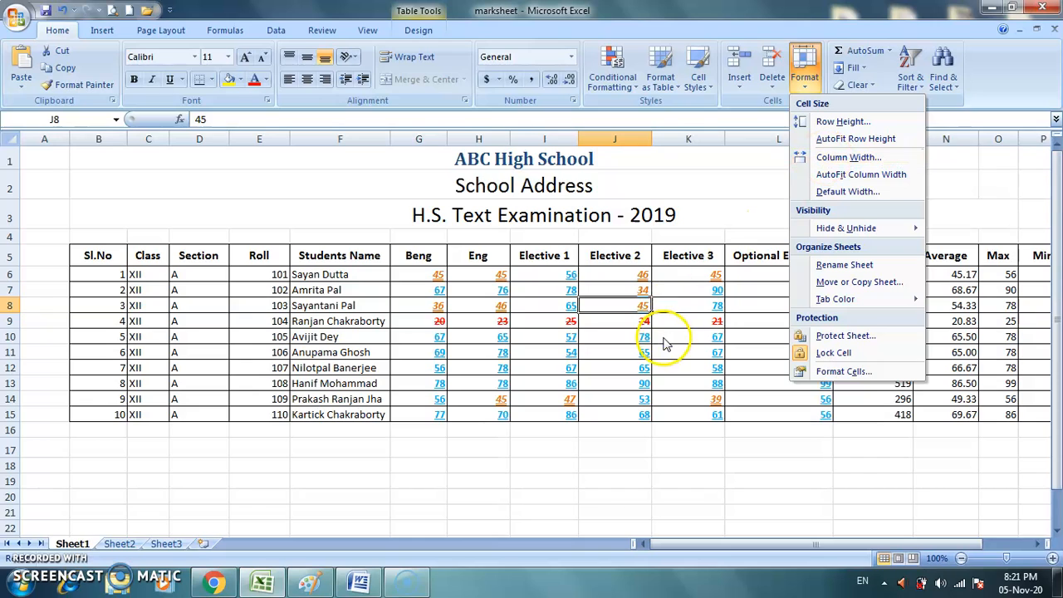
{"action": "left_click", "coordinate": [671, 306]}
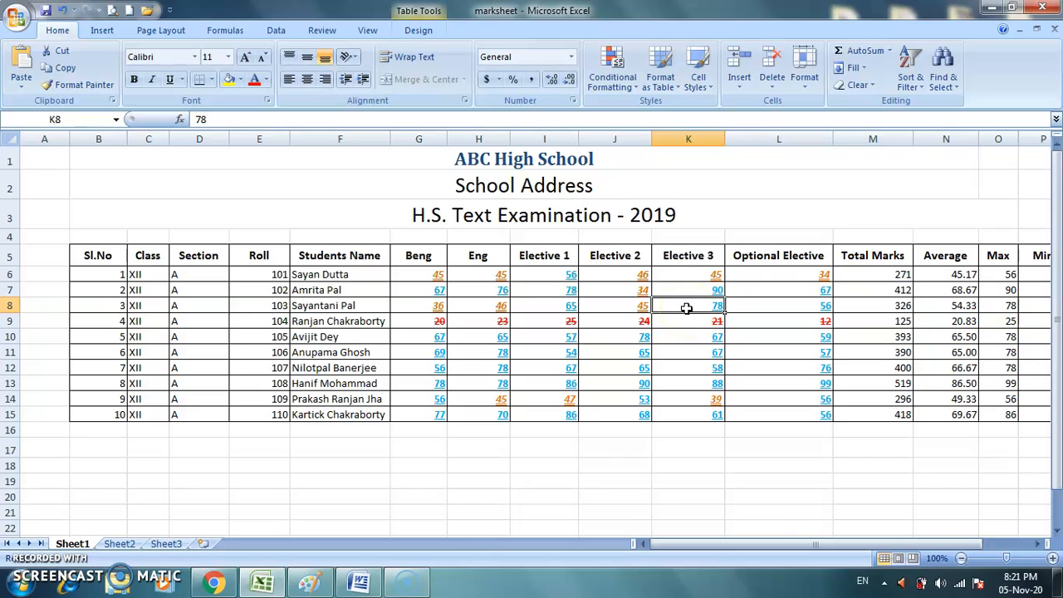
{"action": "left_click", "coordinate": [804, 78]}
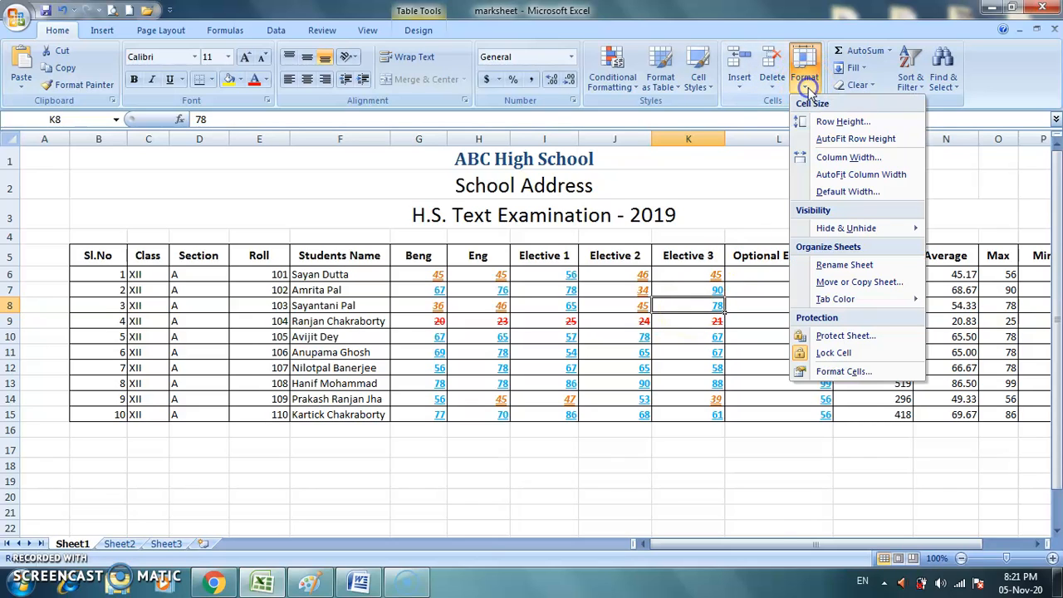
{"action": "left_click", "coordinate": [837, 163]}
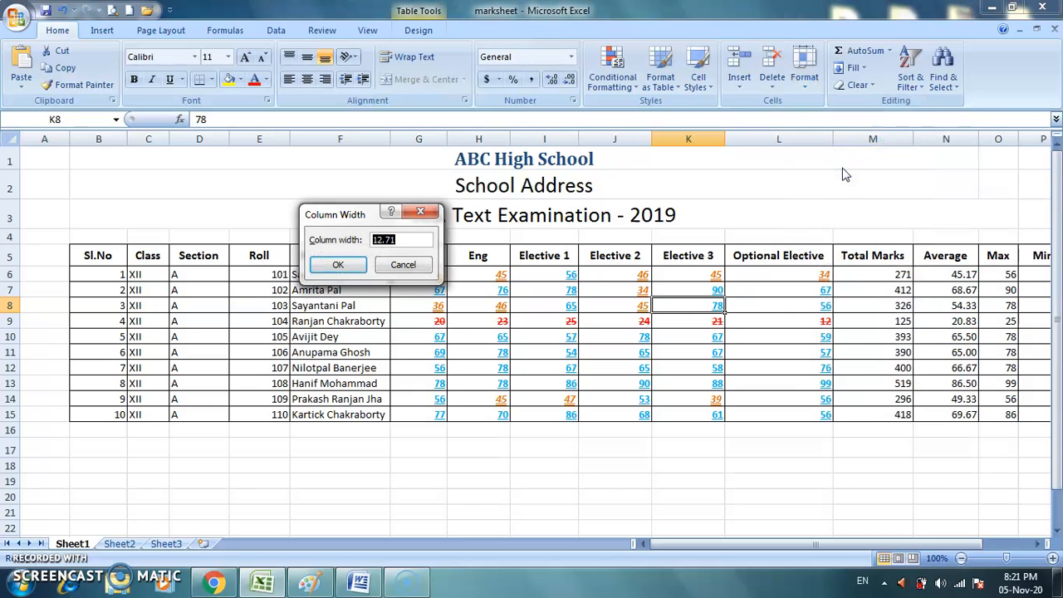
{"action": "left_click", "coordinate": [404, 265]}
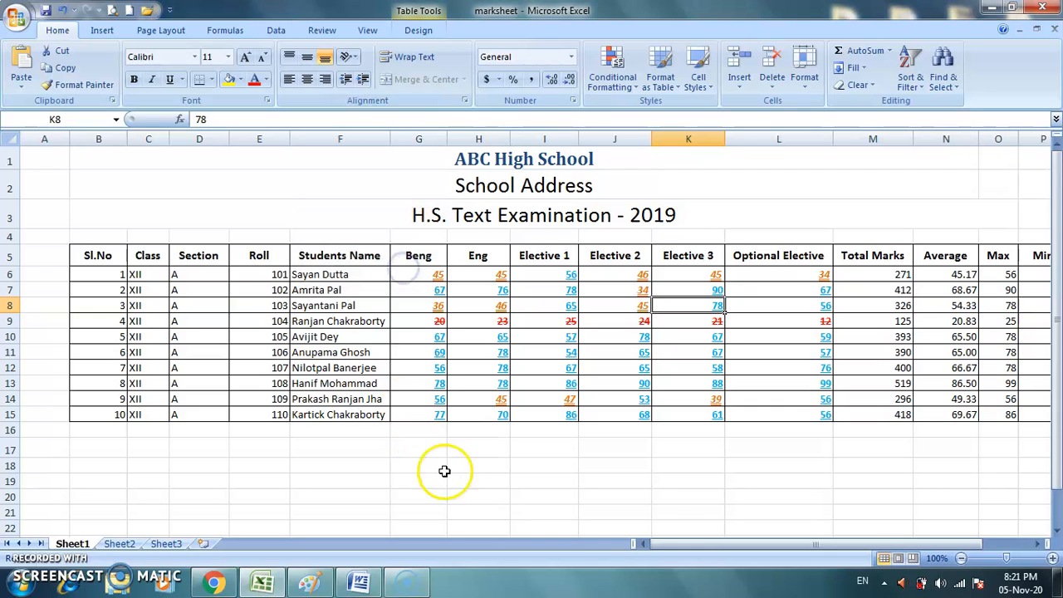
Select the empty column Q beside the marks table and check its column width without changing it
{"action": "left_click_drag", "start_coordinate": [677, 544], "coordinate": [742, 559]}
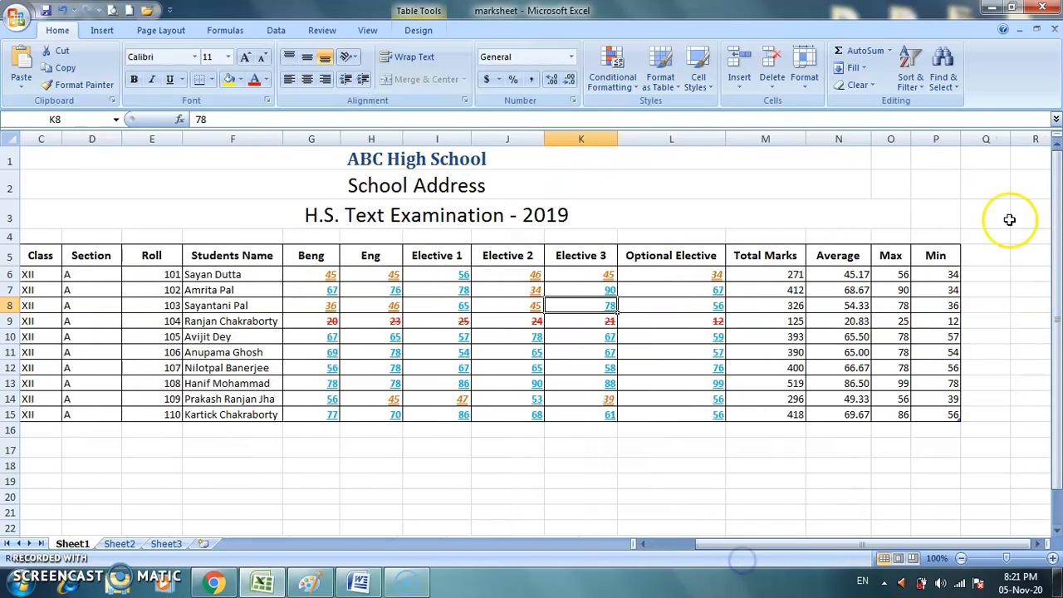
{"action": "left_click", "coordinate": [988, 137]}
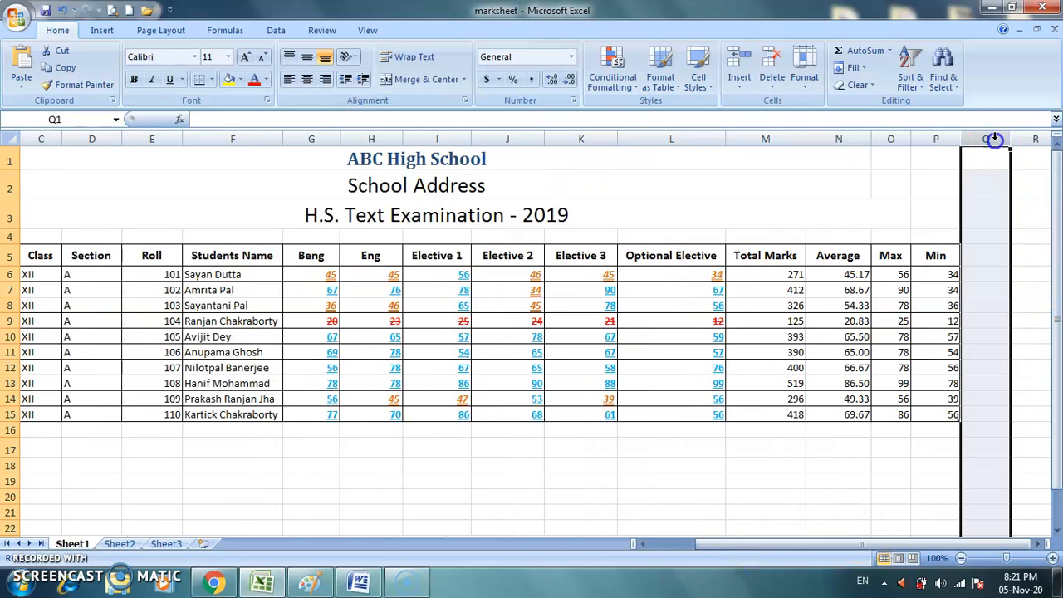
{"action": "left_click", "coordinate": [805, 83]}
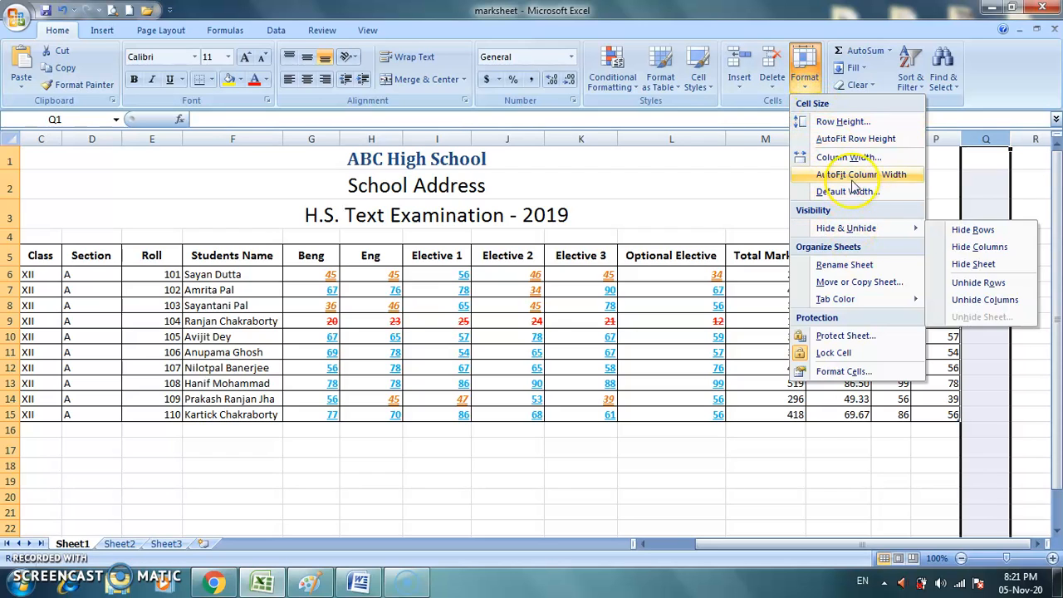
{"action": "left_click", "coordinate": [847, 157]}
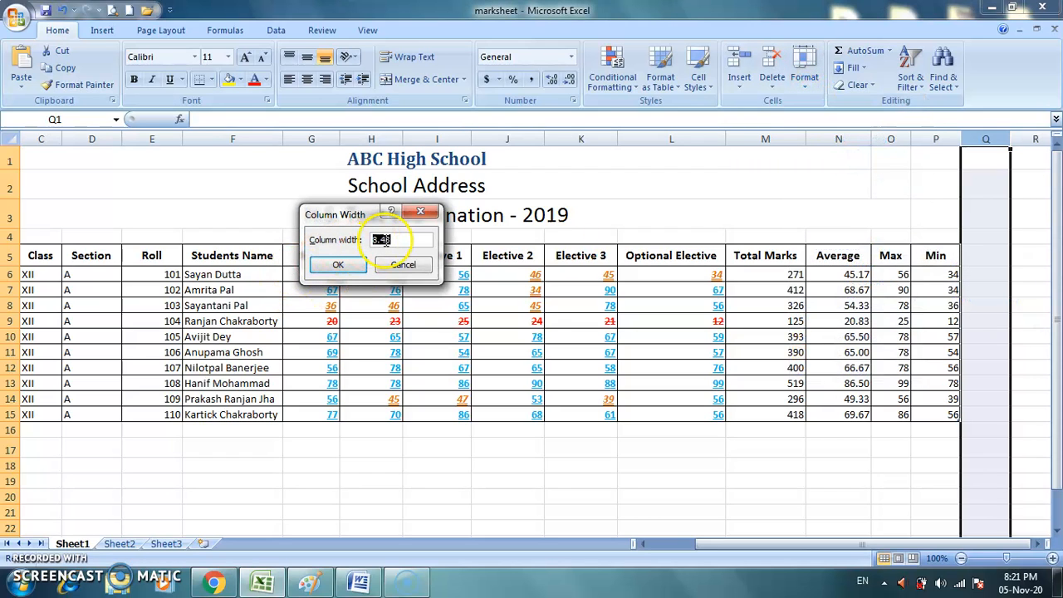
{"action": "left_click", "coordinate": [338, 266]}
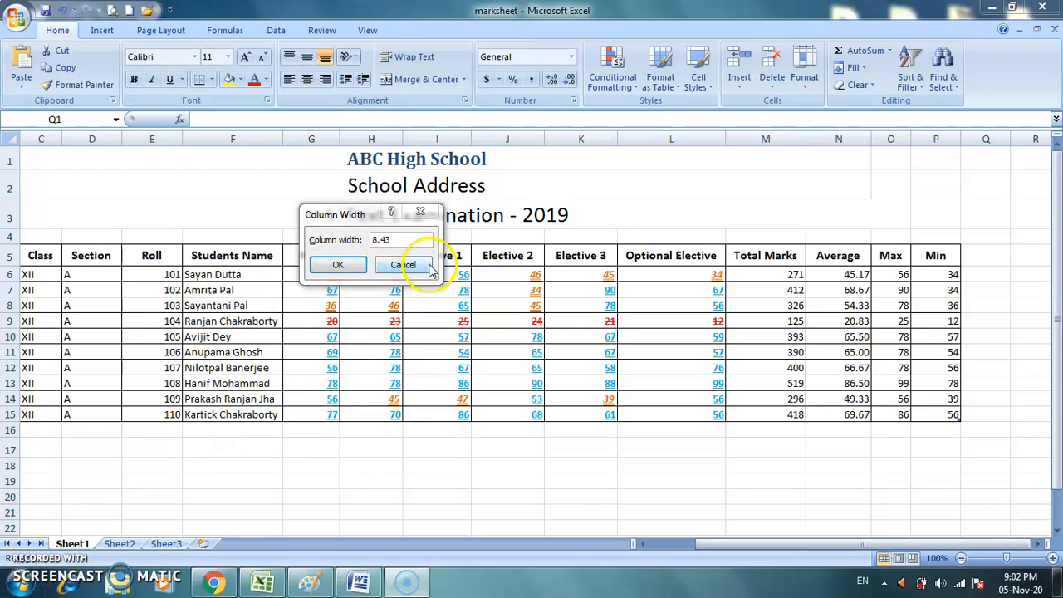
{"action": "left_click", "coordinate": [420, 264]}
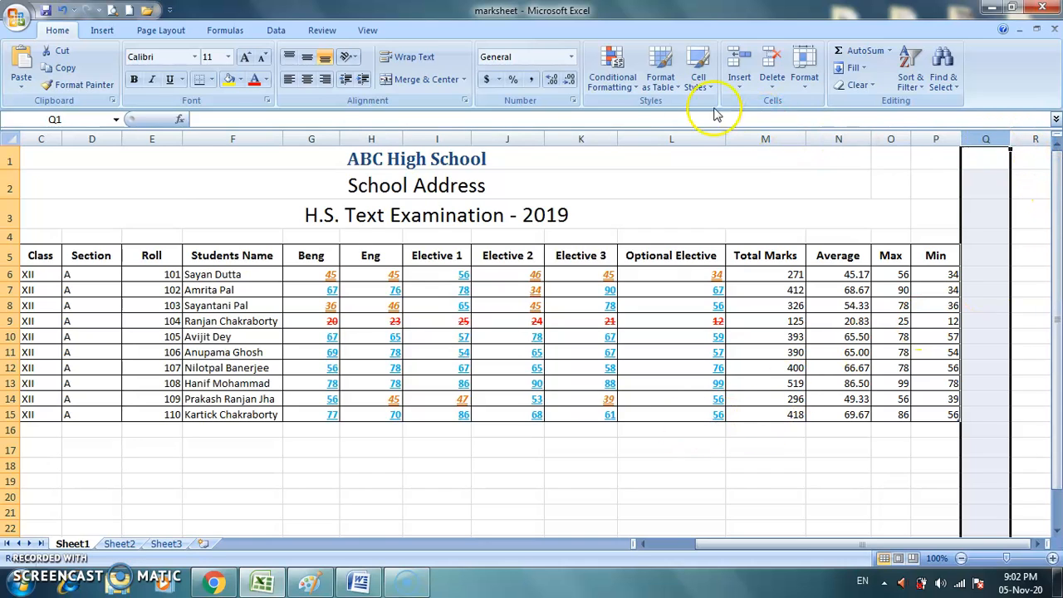
Set the width of column Q to 10
{"action": "left_click", "coordinate": [805, 88]}
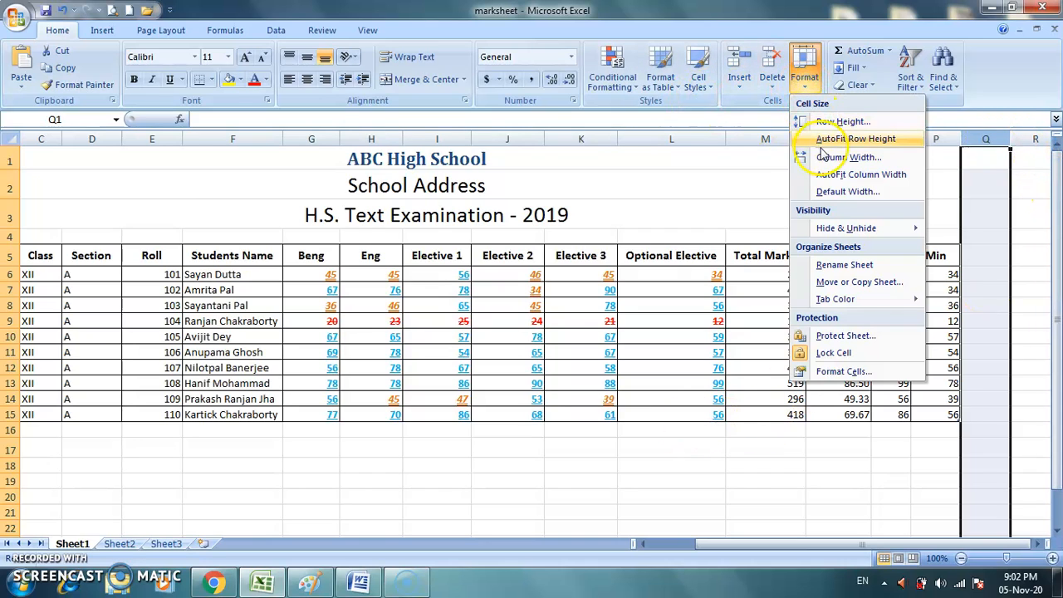
{"action": "left_click", "coordinate": [845, 157]}
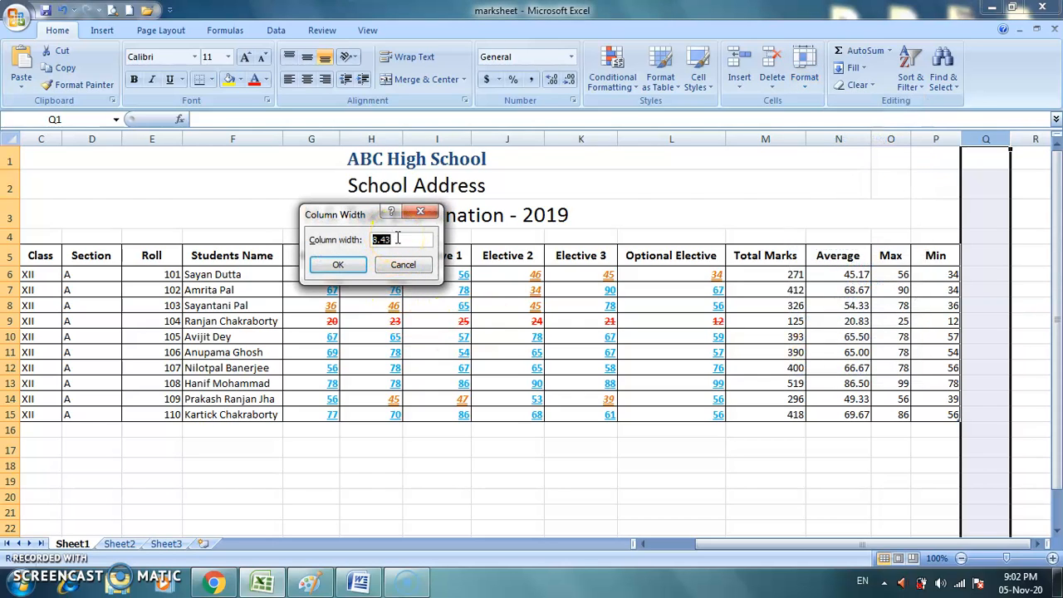
{"action": "type", "text": "10"}
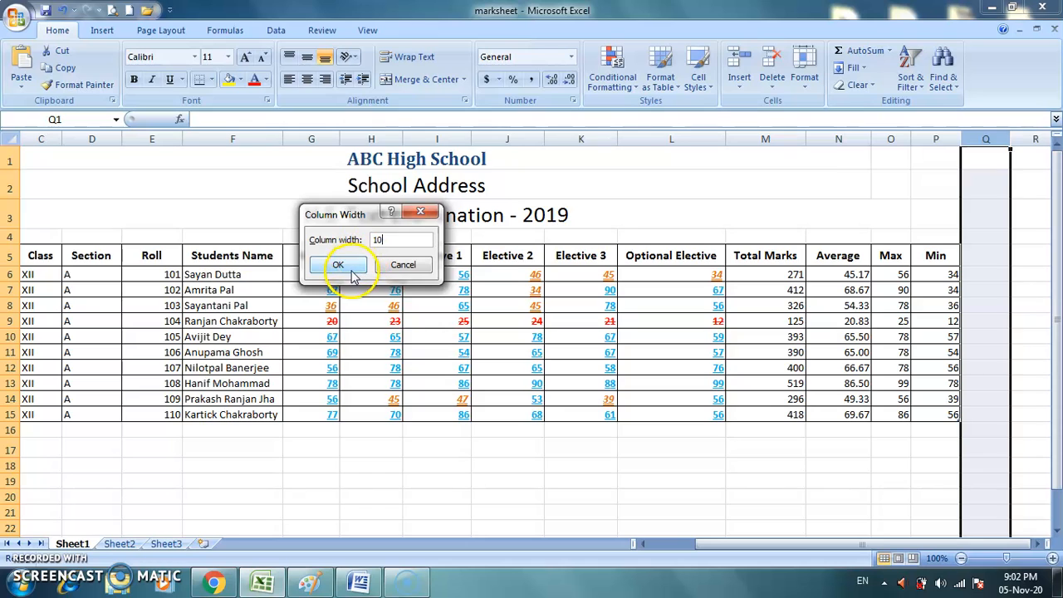
{"action": "left_click", "coordinate": [338, 264]}
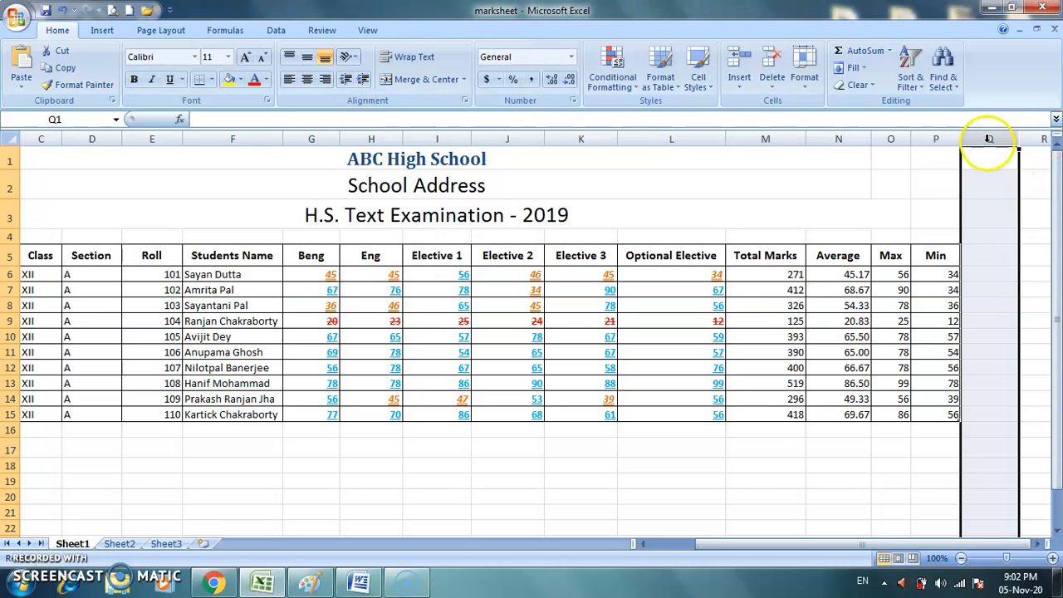
Stretch column Q by its right border to a width of about 16.00
{"action": "left_click", "coordinate": [1037, 543]}
{"action": "left_click", "coordinate": [1038, 544]}
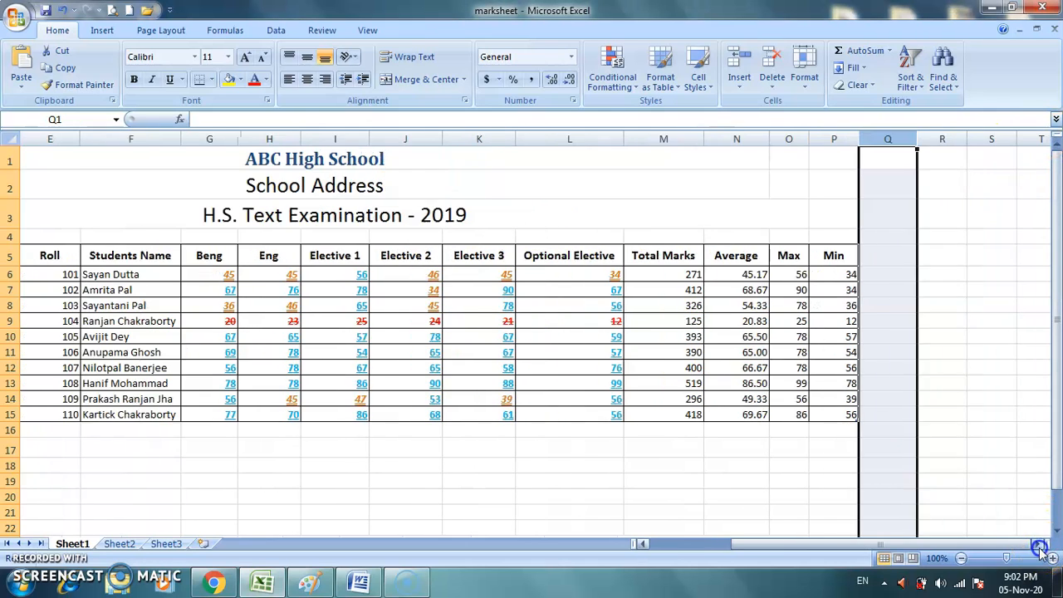
{"action": "left_click", "coordinate": [1039, 545]}
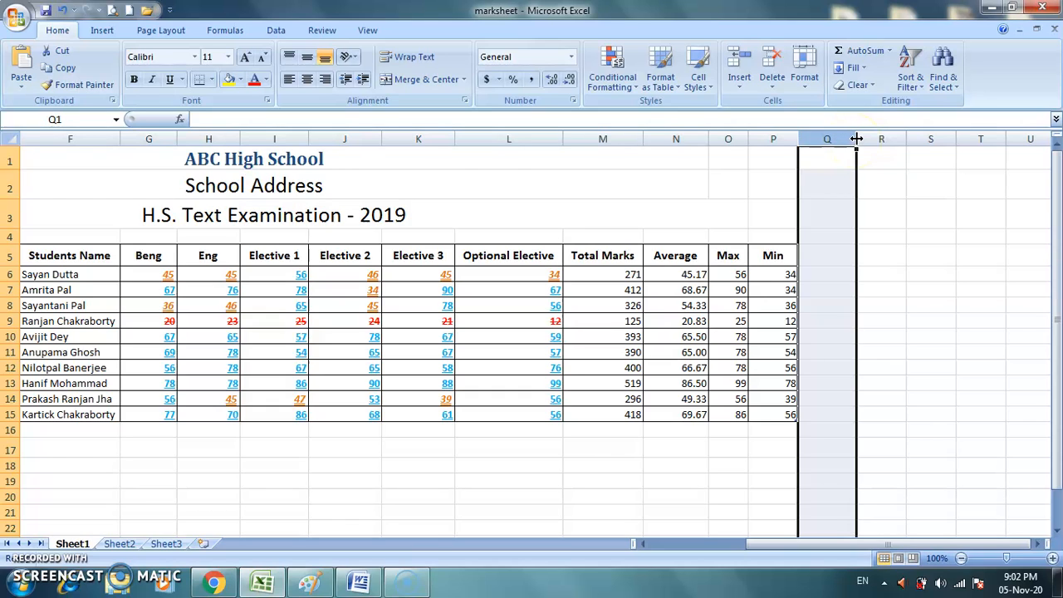
{"action": "left_click_drag", "start_coordinate": [856, 139], "coordinate": [889, 146]}
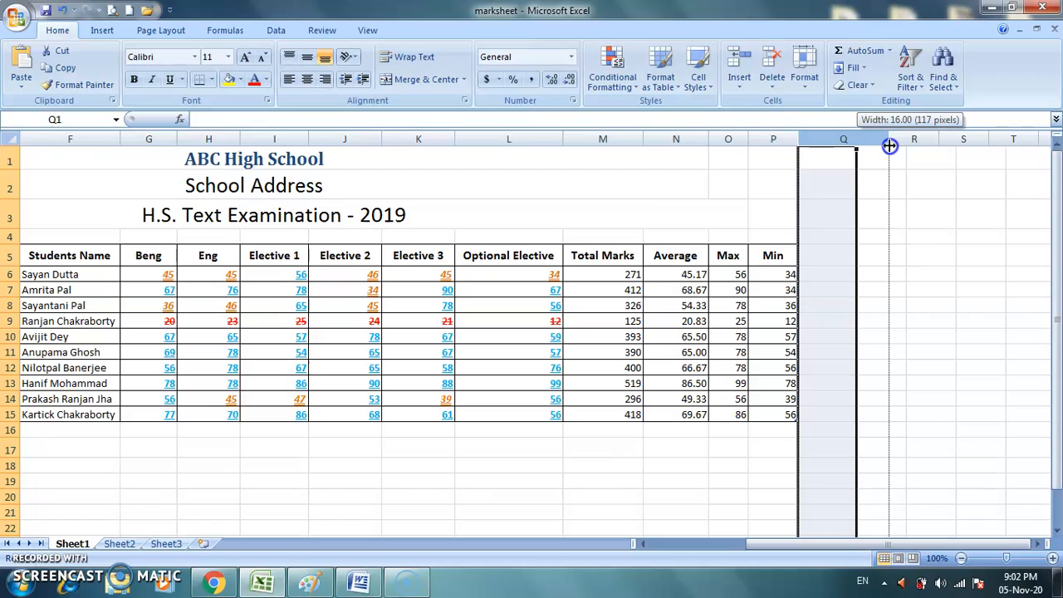
{"action": "left_click_drag", "start_coordinate": [889, 146], "coordinate": [889, 145]}
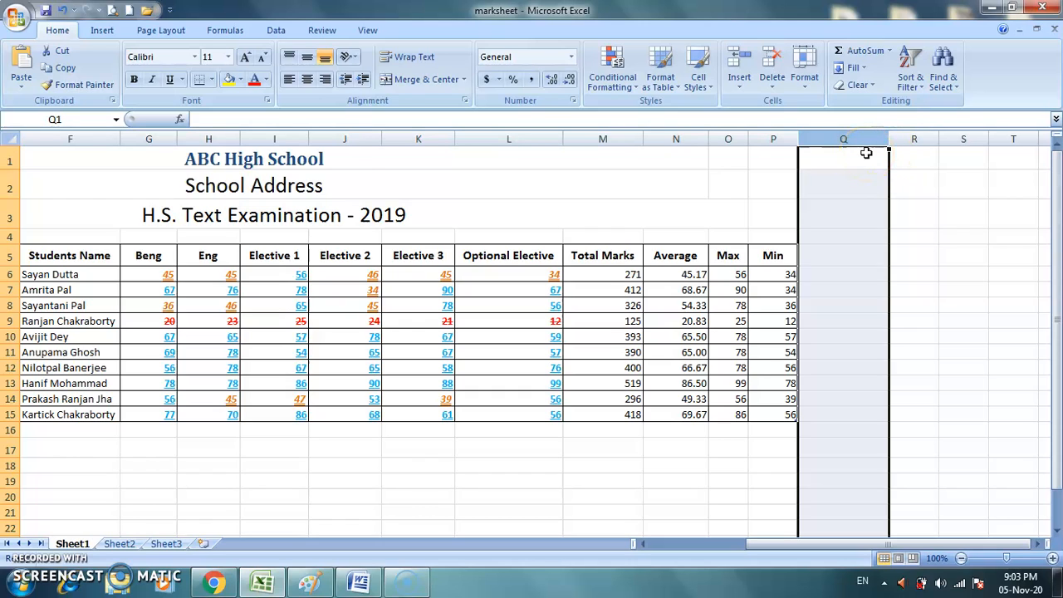
Select column R and examine the cell size and Hide & Unhide options, leaving without applying any
{"action": "left_click", "coordinate": [913, 141]}
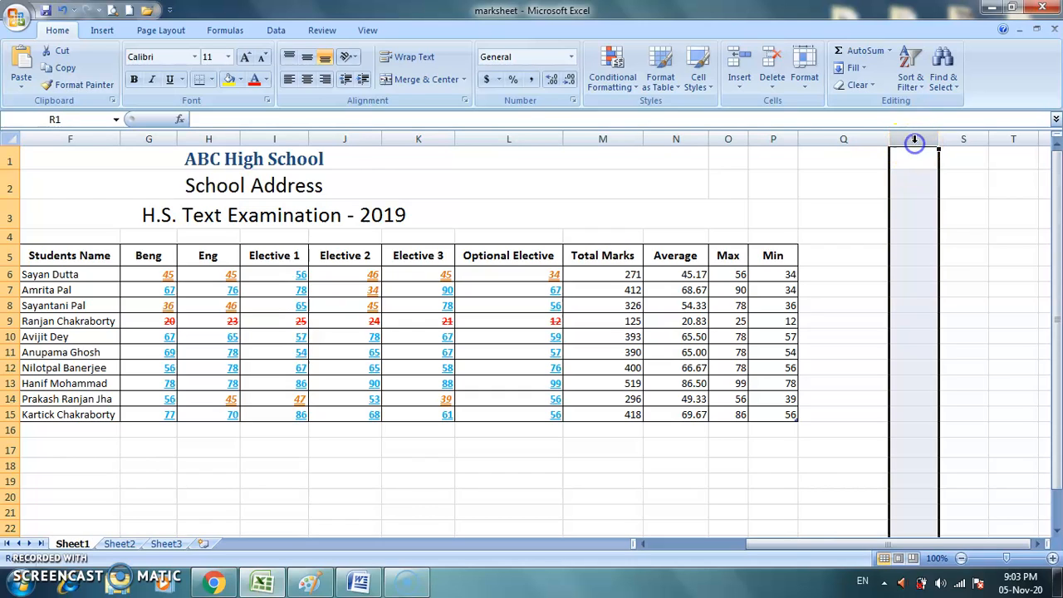
{"action": "left_click", "coordinate": [706, 93]}
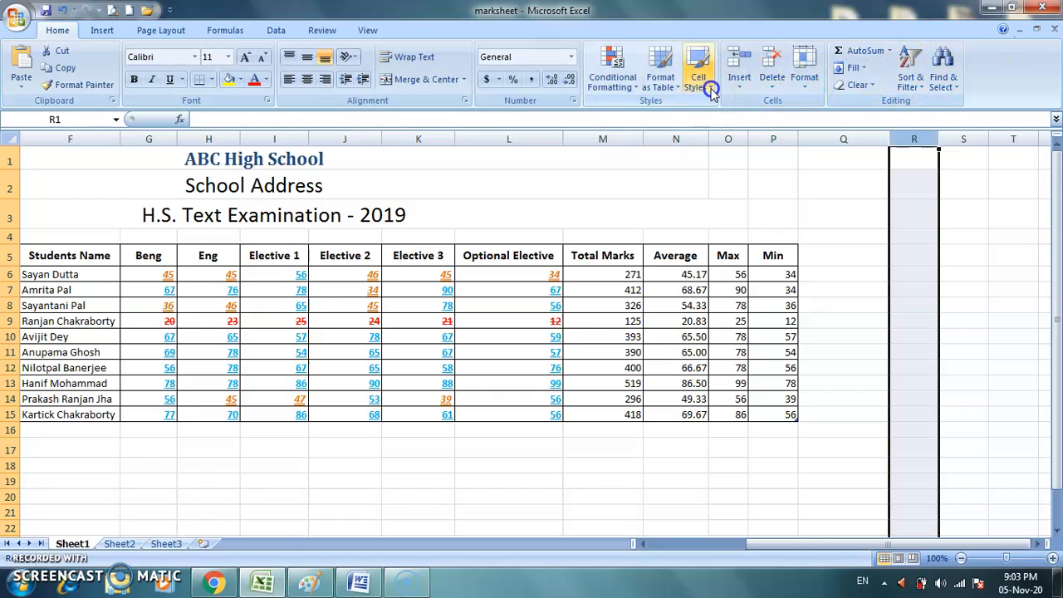
{"action": "left_click", "coordinate": [804, 88]}
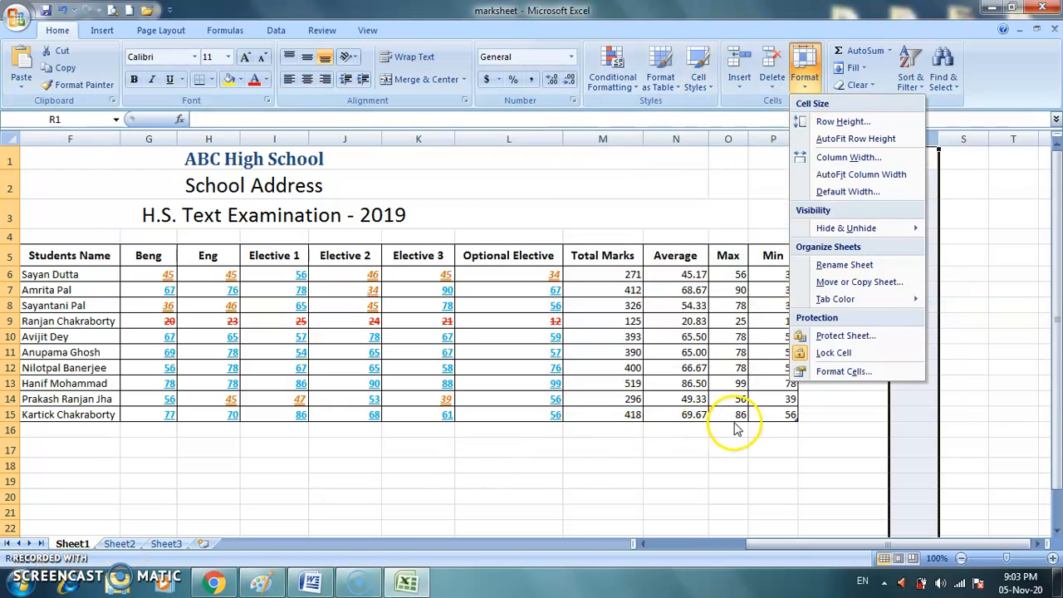
{"action": "left_click", "coordinate": [732, 455]}
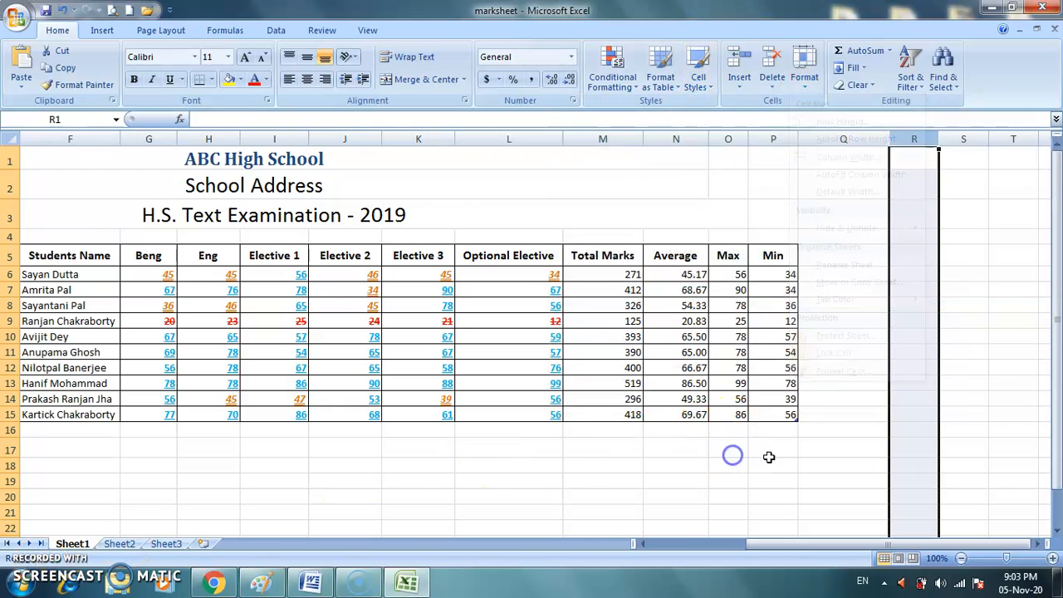
{"action": "left_click", "coordinate": [804, 87]}
{"action": "left_click", "coordinate": [855, 191]}
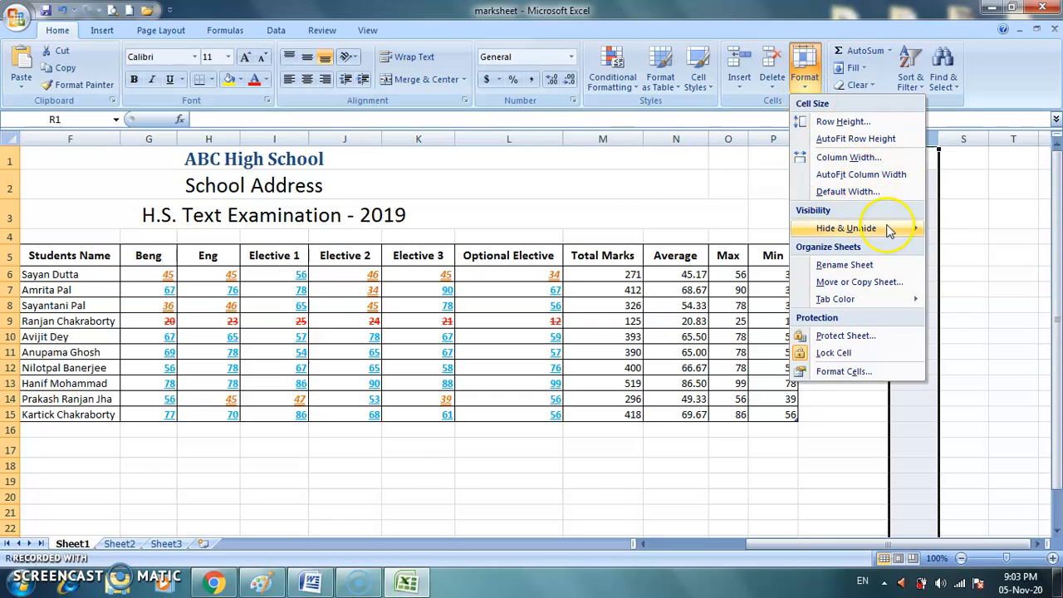
{"action": "mouse_move", "coordinate": [894, 236]}
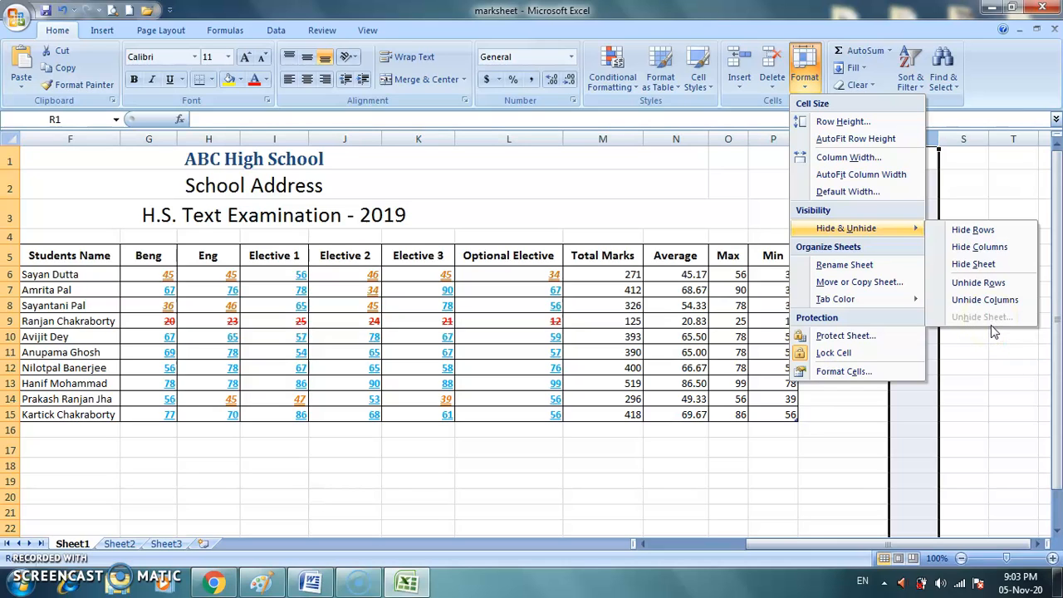
{"action": "left_click", "coordinate": [998, 236]}
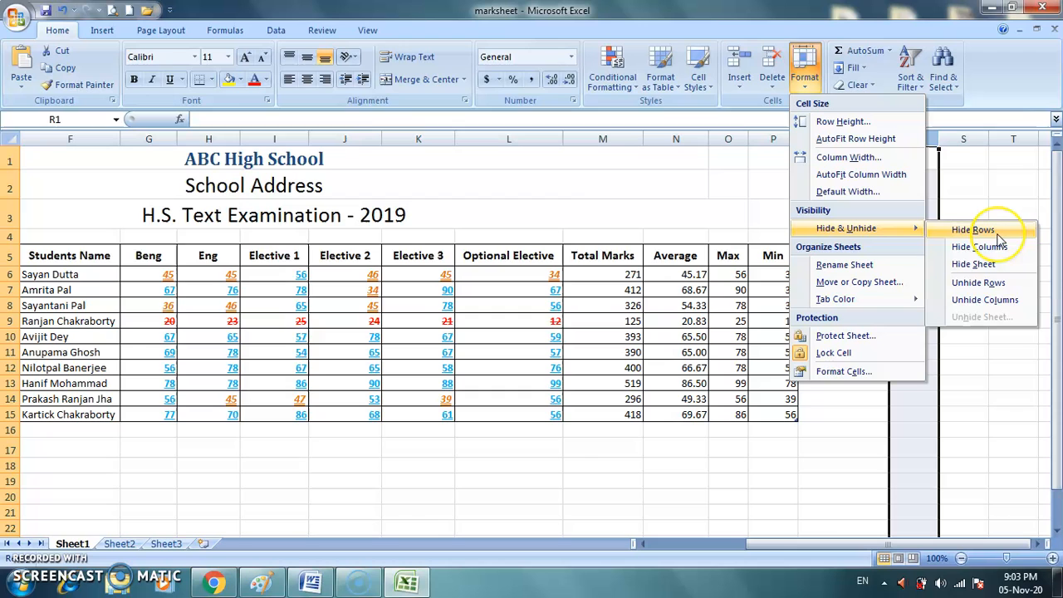
{"action": "left_click", "coordinate": [970, 377]}
Hide row 9, the student record whose marks are struck through in red
{"action": "left_click_drag", "start_coordinate": [870, 544], "coordinate": [724, 542]}
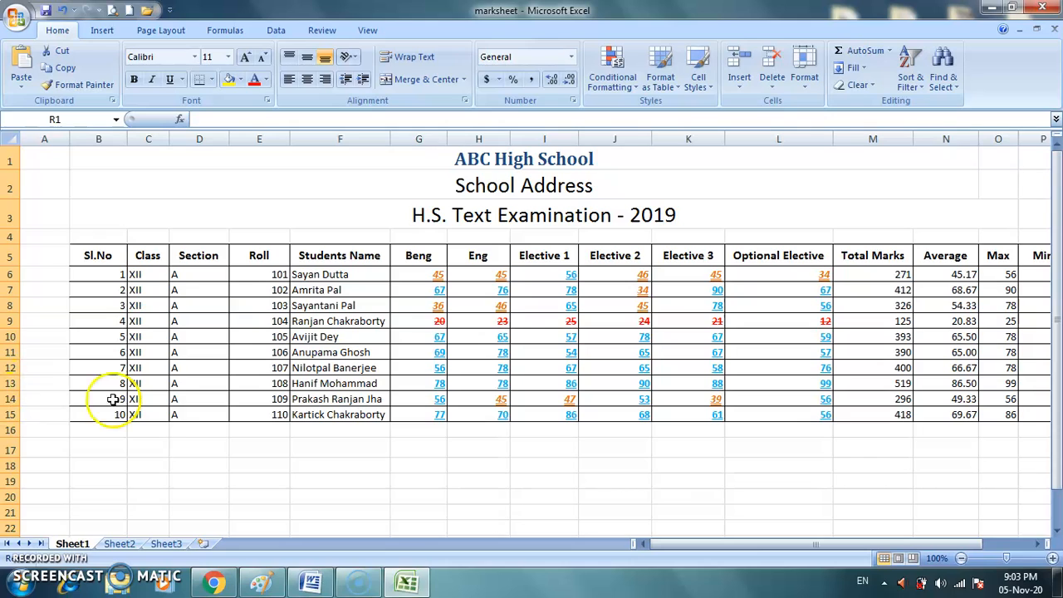
{"action": "left_click", "coordinate": [181, 399]}
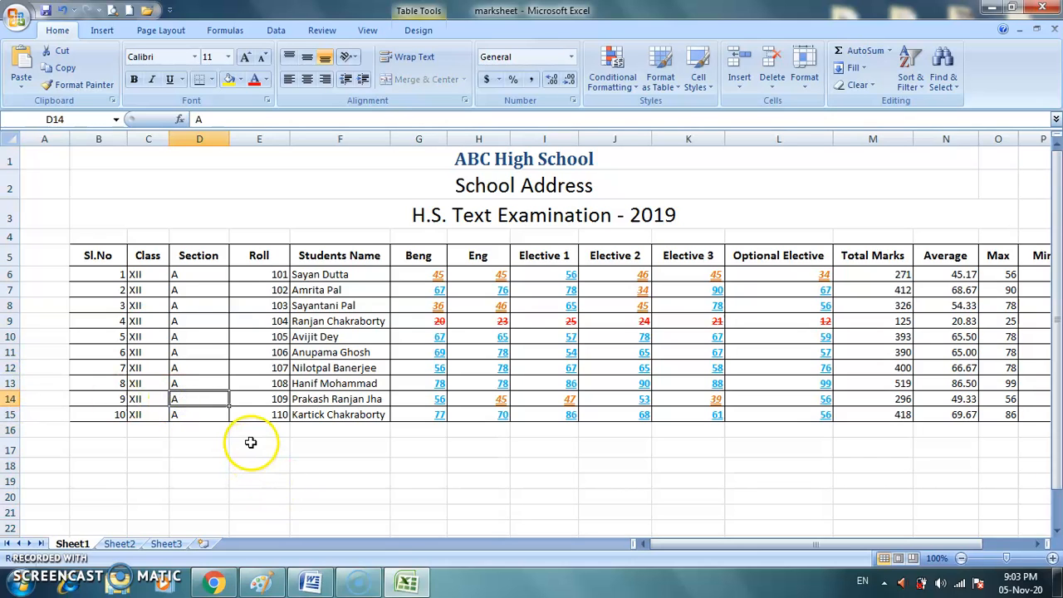
{"action": "left_click", "coordinate": [10, 322]}
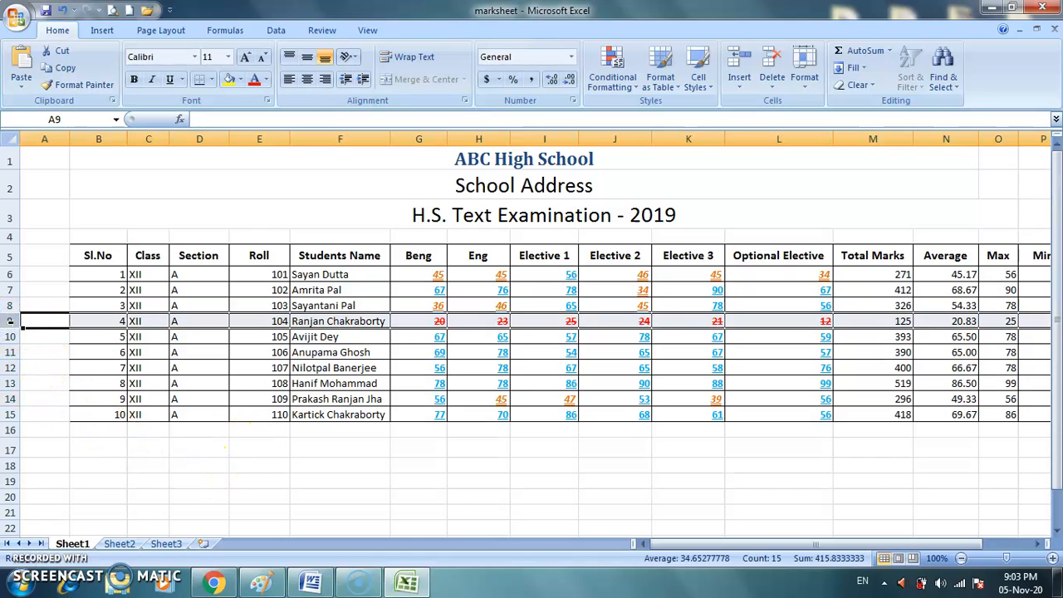
{"action": "left_click", "coordinate": [804, 77]}
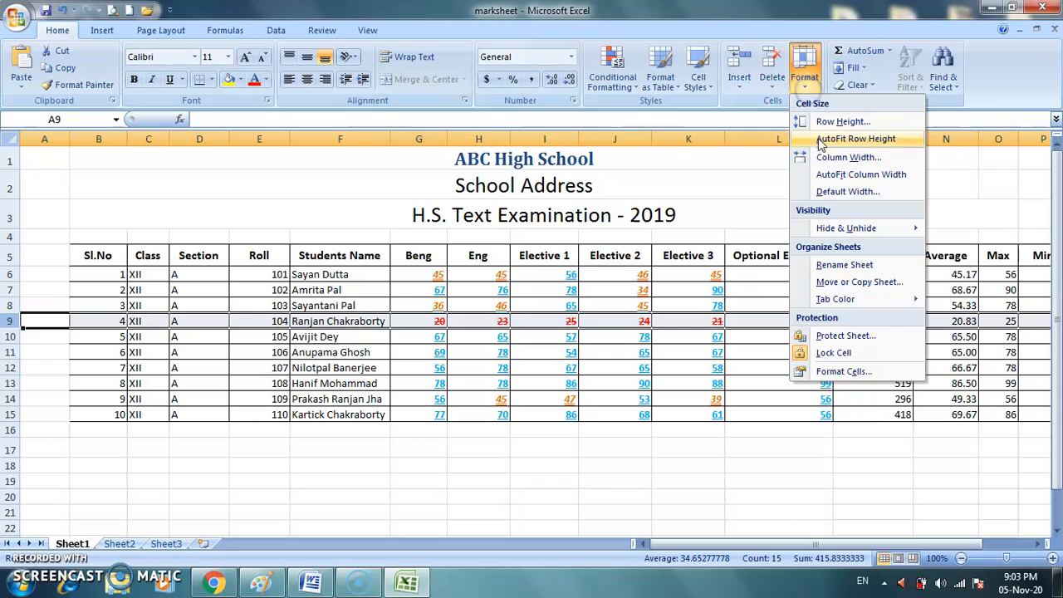
{"action": "mouse_move", "coordinate": [847, 228]}
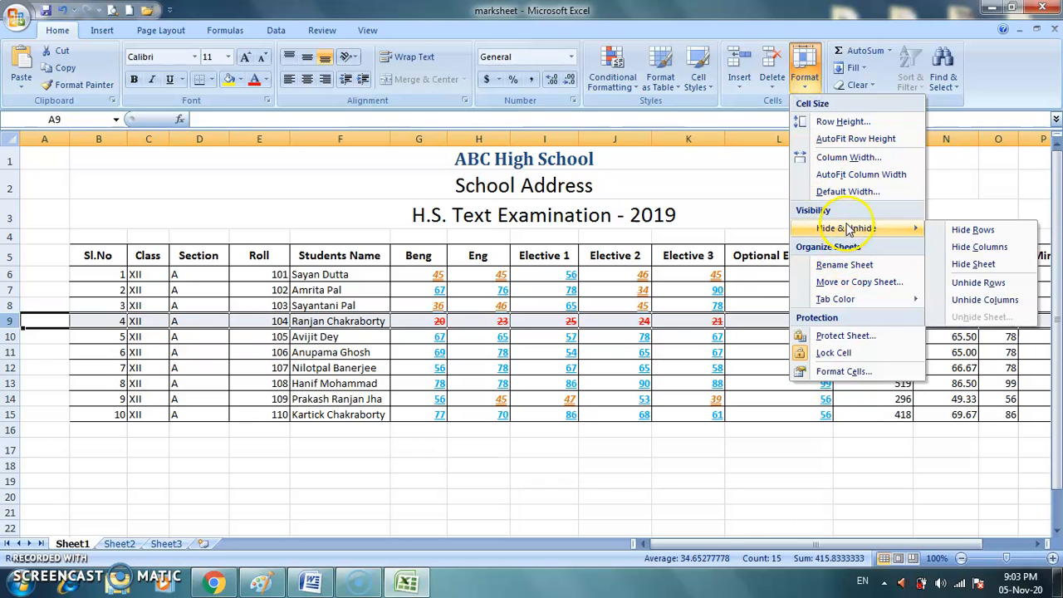
{"action": "left_click", "coordinate": [980, 232]}
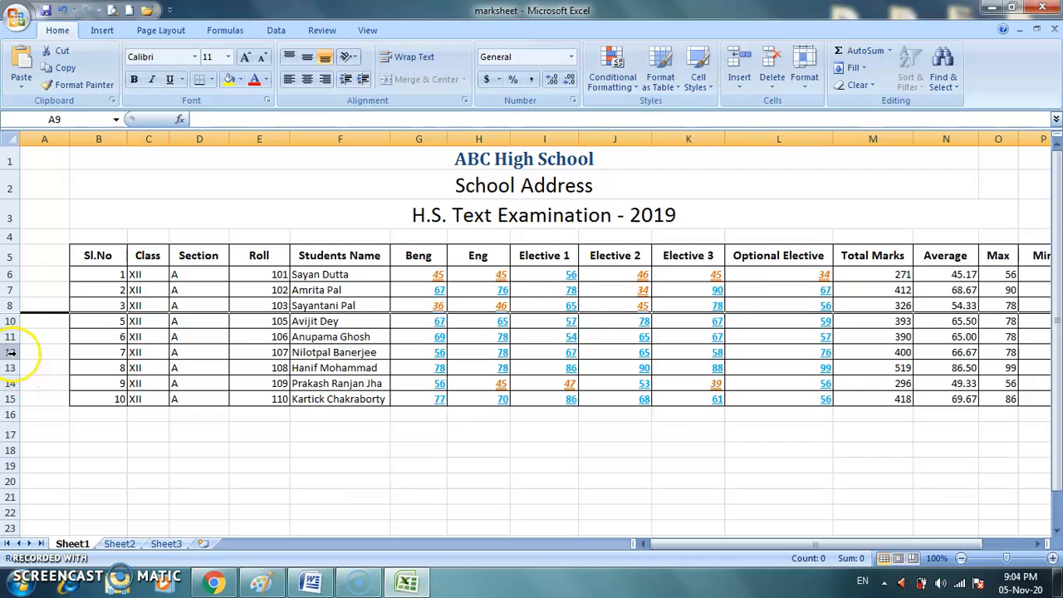
Hide rows 12 to 15, the last four student records of the marksheet
{"action": "left_click_drag", "start_coordinate": [11, 352], "coordinate": [12, 397]}
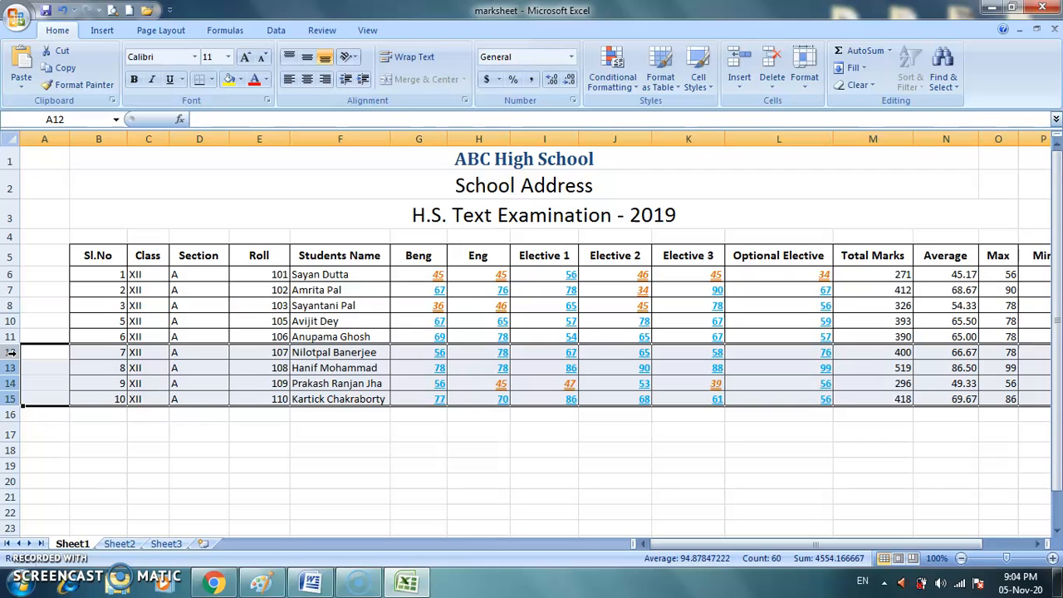
{"action": "left_click", "coordinate": [805, 81]}
{"action": "mouse_move", "coordinate": [841, 227]}
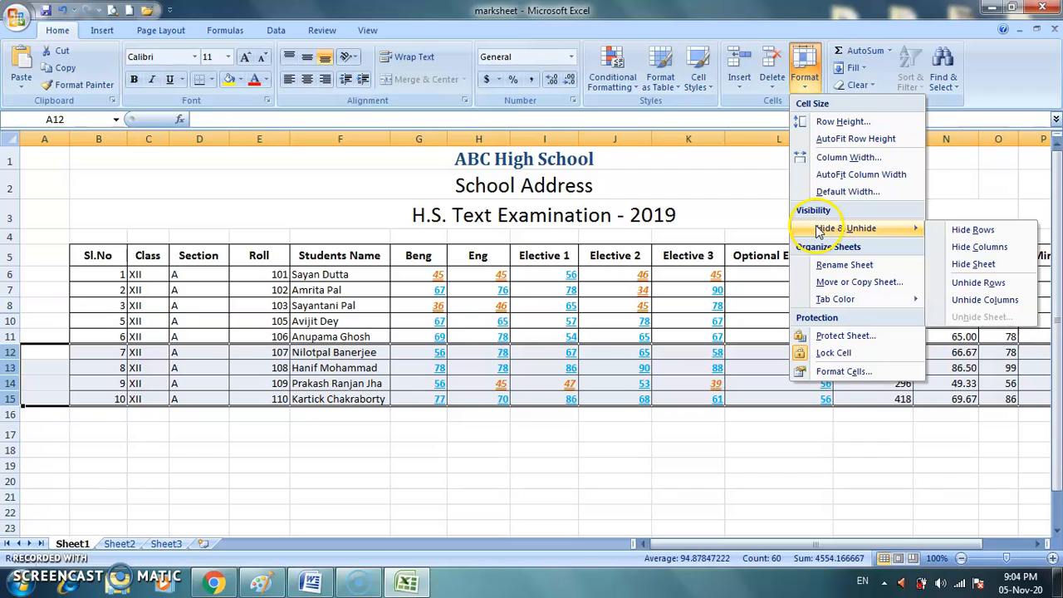
{"action": "left_click", "coordinate": [973, 230]}
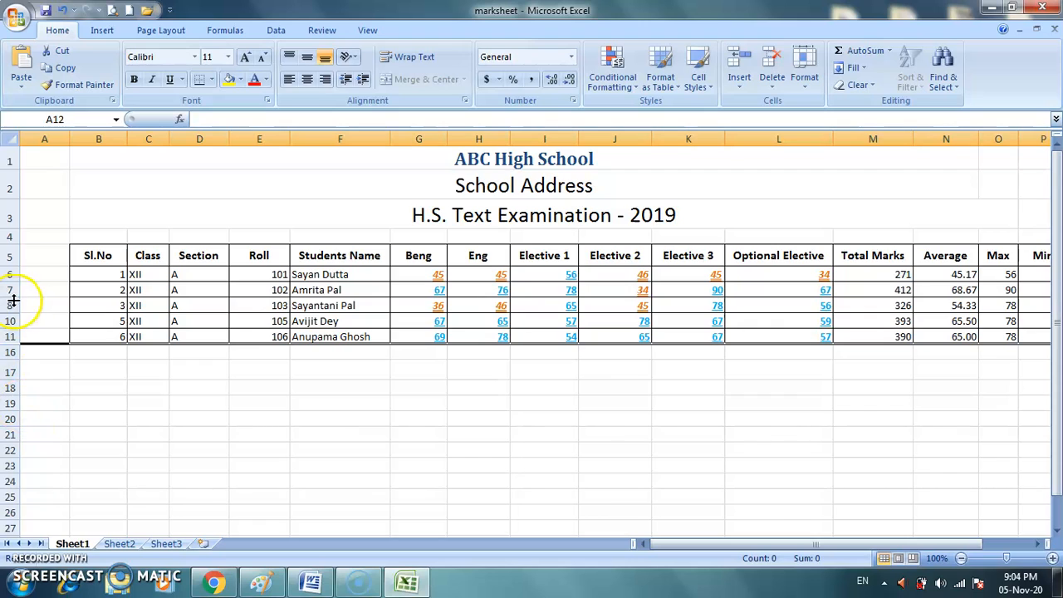
Try to unhide the hidden rows with only the empty cell E18 selected
{"action": "left_click", "coordinate": [245, 389]}
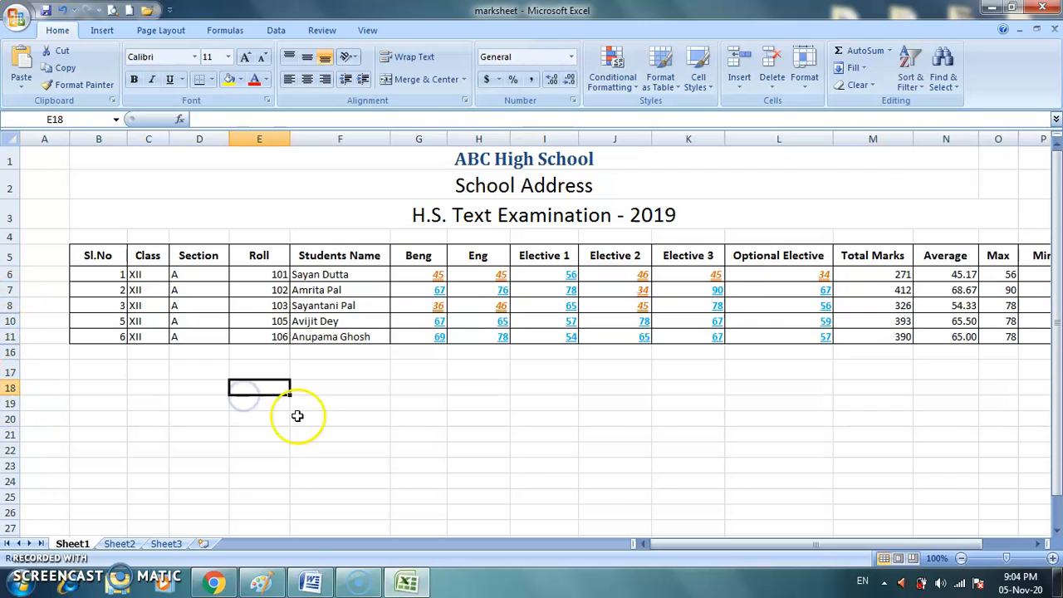
{"action": "left_click", "coordinate": [803, 91]}
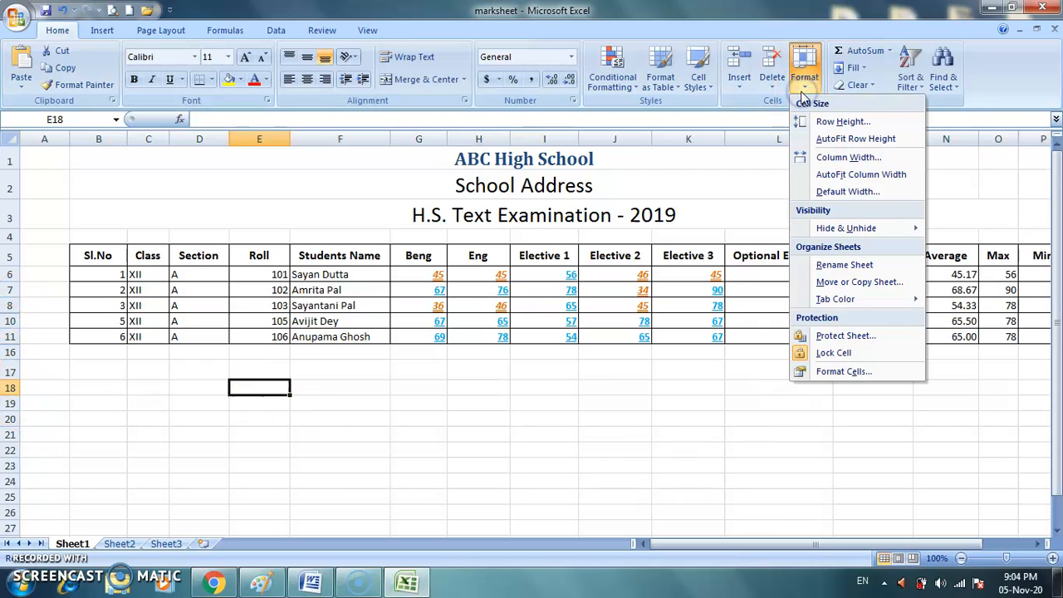
{"action": "mouse_move", "coordinate": [841, 234]}
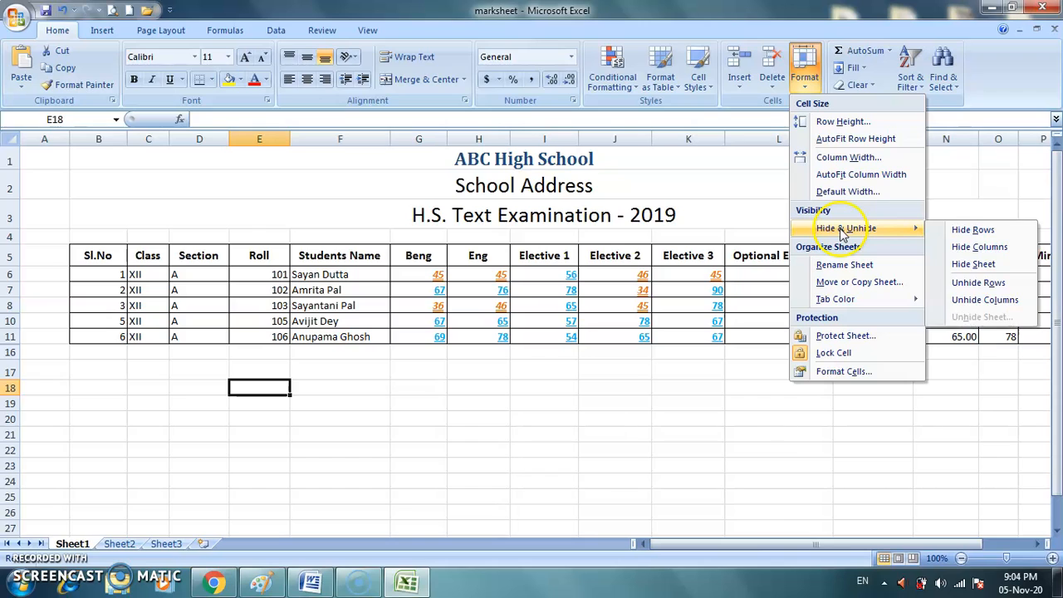
{"action": "left_click", "coordinate": [997, 286]}
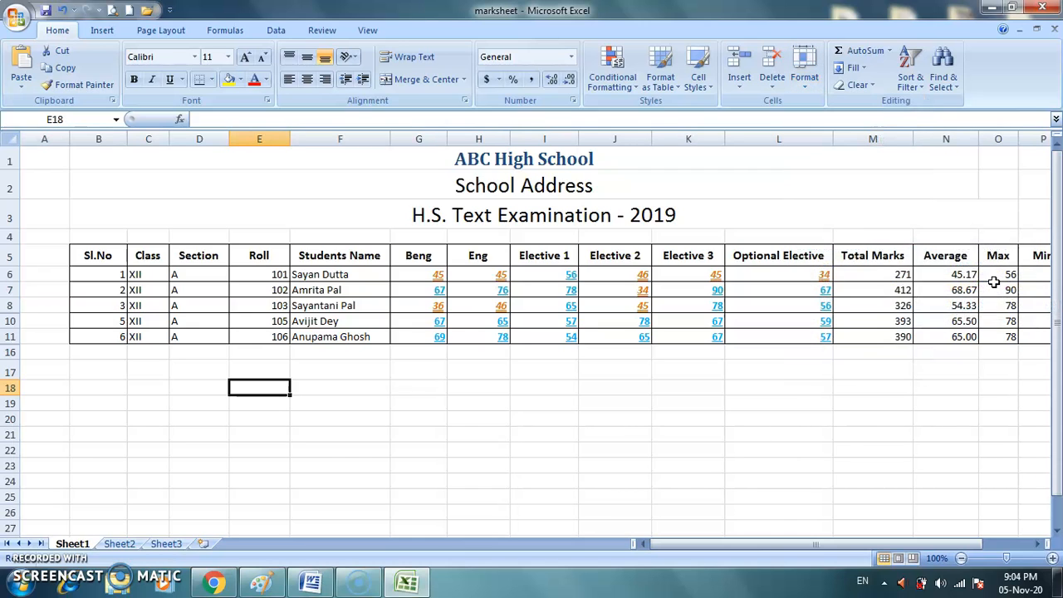
{"action": "left_click", "coordinate": [652, 471]}
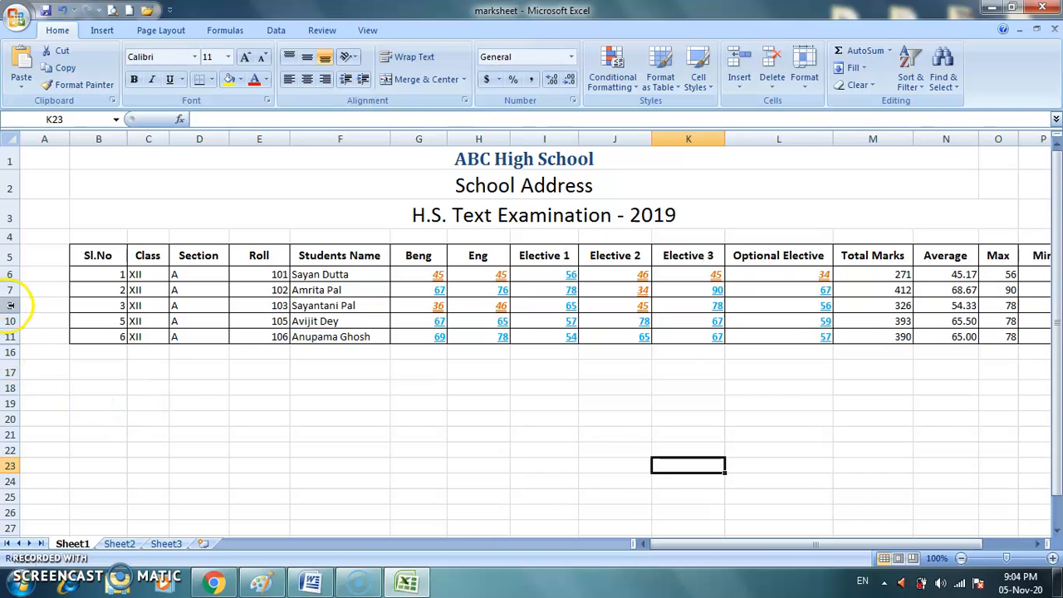
Unhide row 9 by applying Unhide Rows to the selected rows 8 and 10 around it
{"action": "left_click_drag", "start_coordinate": [11, 305], "coordinate": [12, 321]}
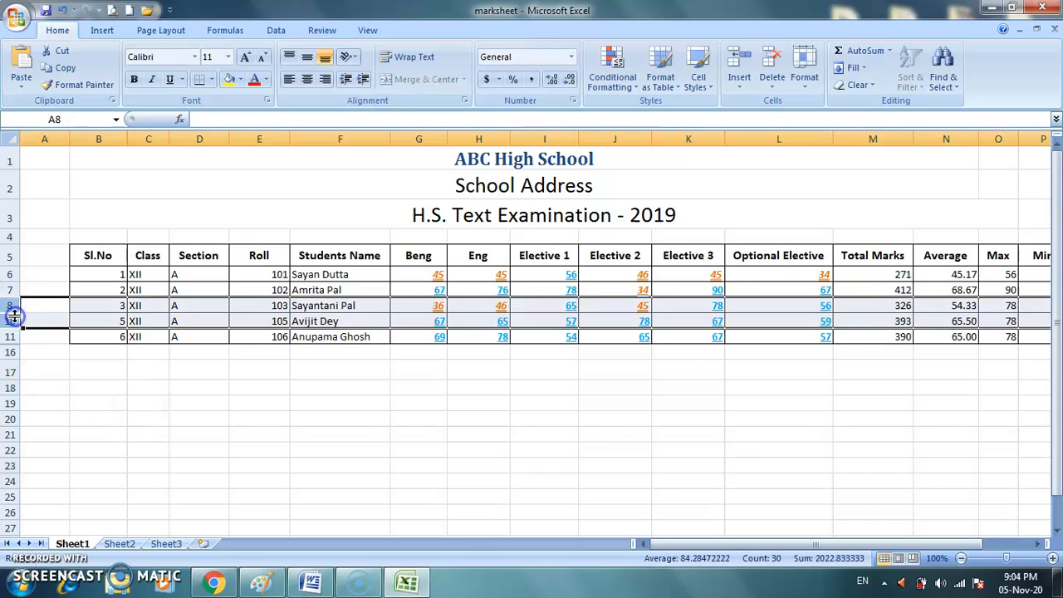
{"action": "left_click", "coordinate": [802, 92]}
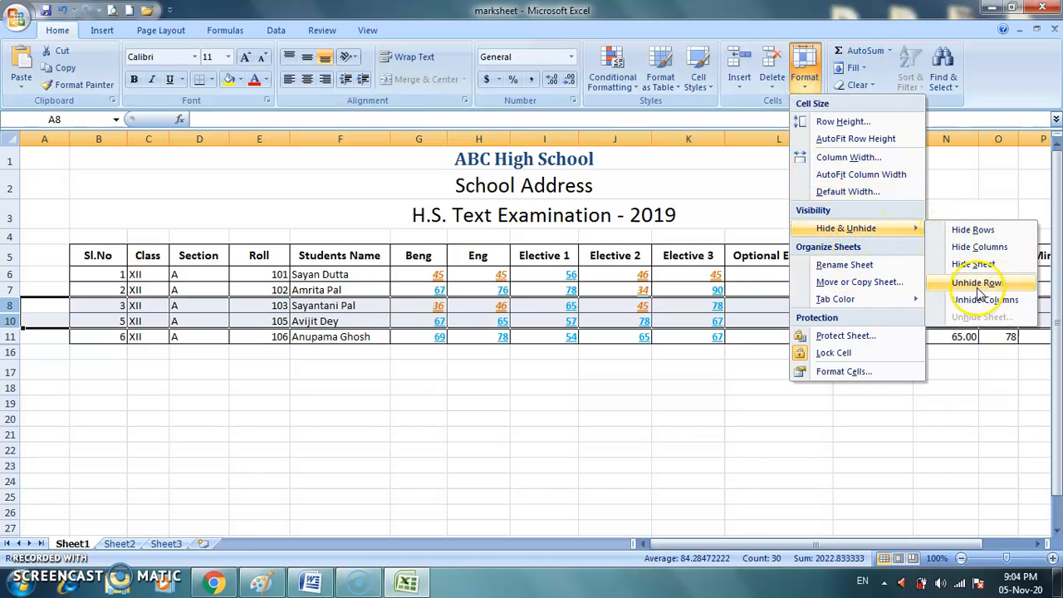
{"action": "left_click", "coordinate": [978, 284]}
{"action": "left_click", "coordinate": [540, 432]}
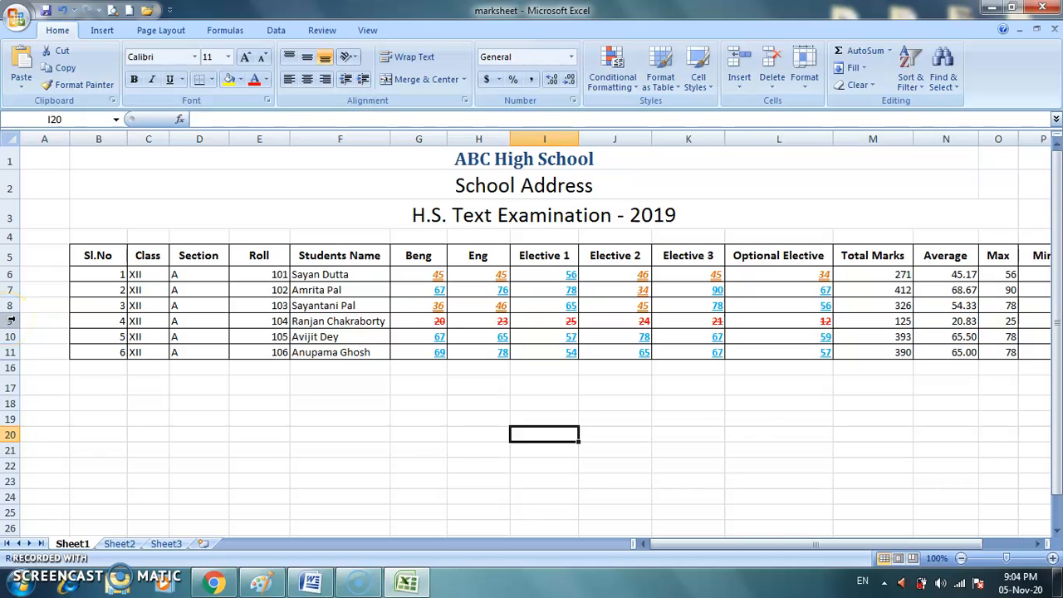
Try to unhide the rows below row 11 with only row 11 selected
{"action": "left_click", "coordinate": [9, 353]}
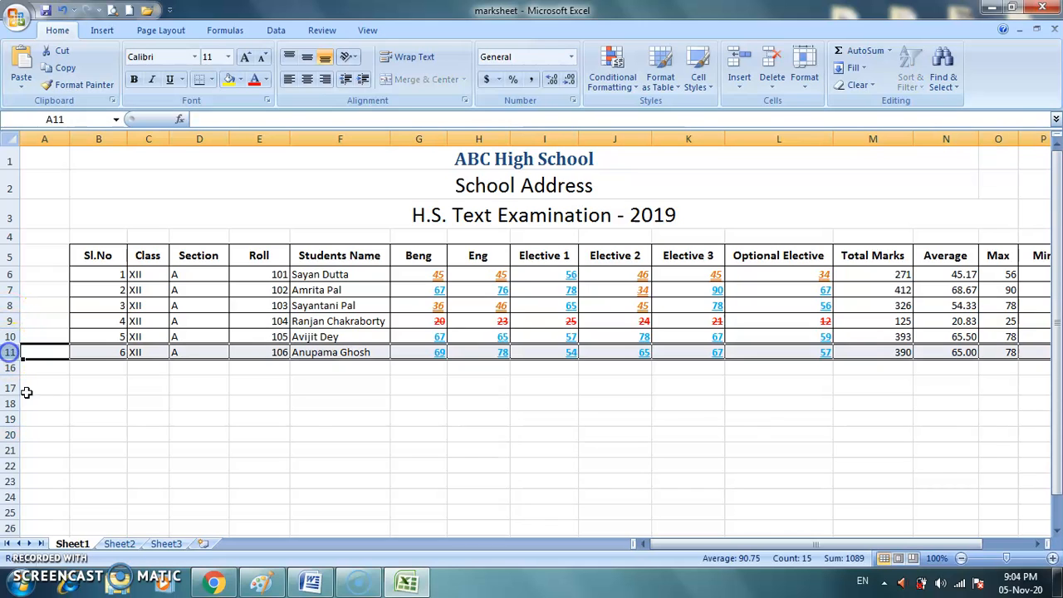
{"action": "left_click", "coordinate": [804, 65]}
{"action": "mouse_move", "coordinate": [835, 228]}
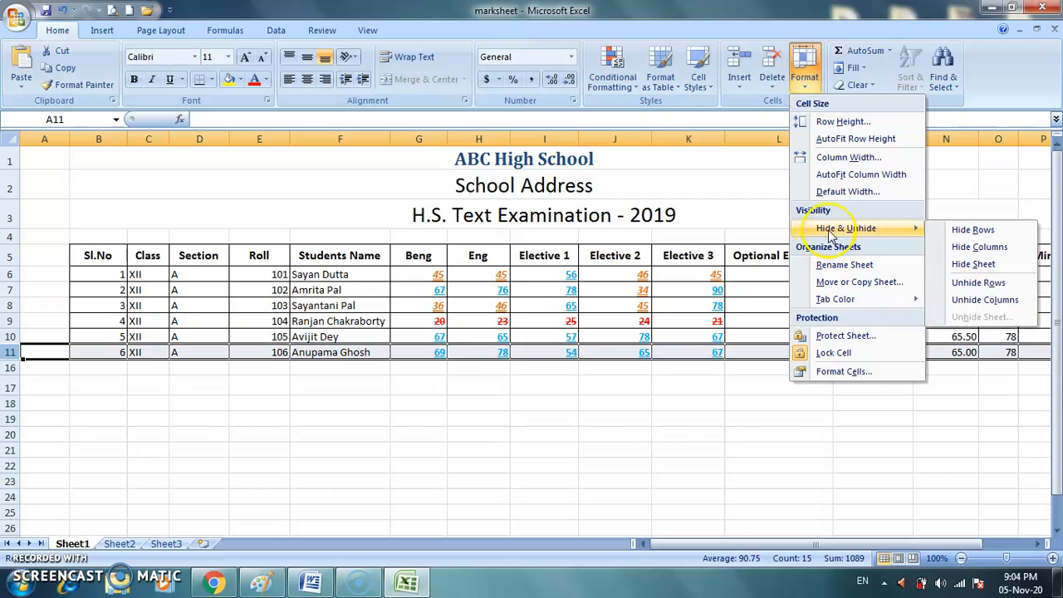
{"action": "left_click", "coordinate": [992, 282]}
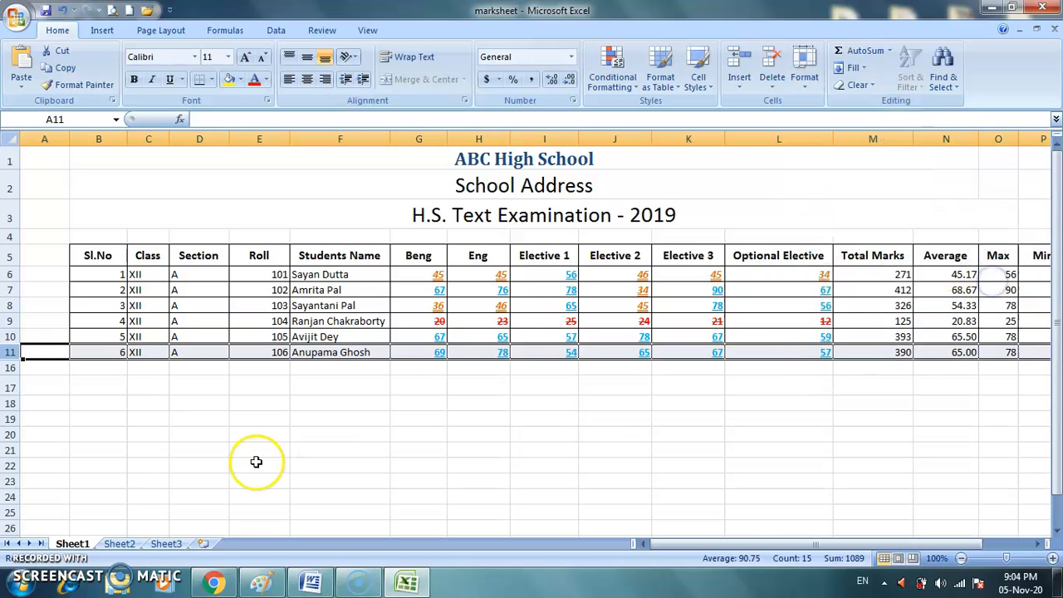
Unhide rows 12 to 15 using a selection that spans rows 11 and 16
{"action": "left_click_drag", "start_coordinate": [12, 352], "coordinate": [10, 368]}
{"action": "left_click", "coordinate": [804, 66]}
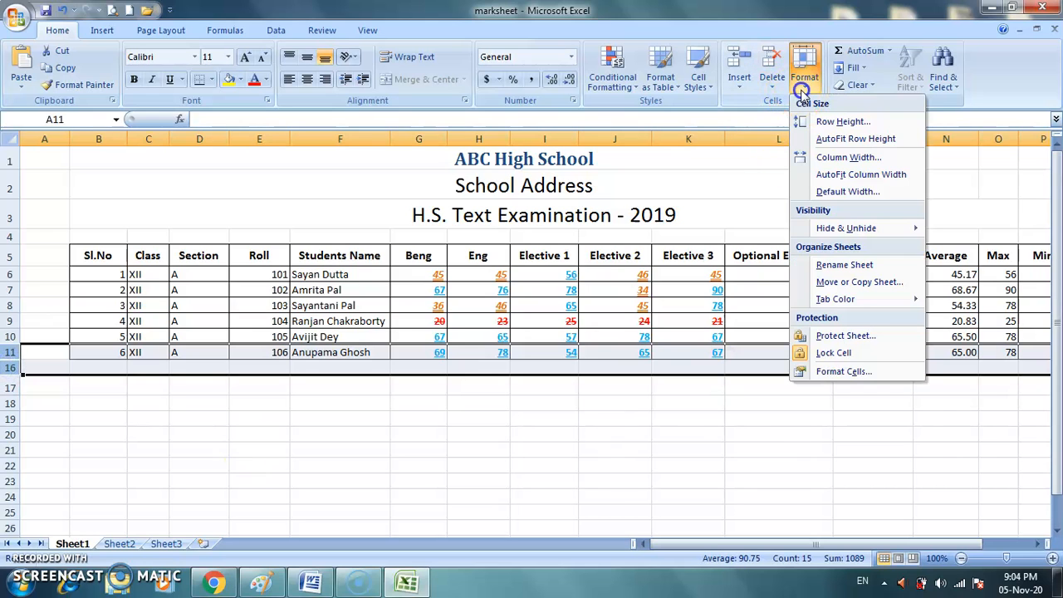
{"action": "mouse_move", "coordinate": [855, 228]}
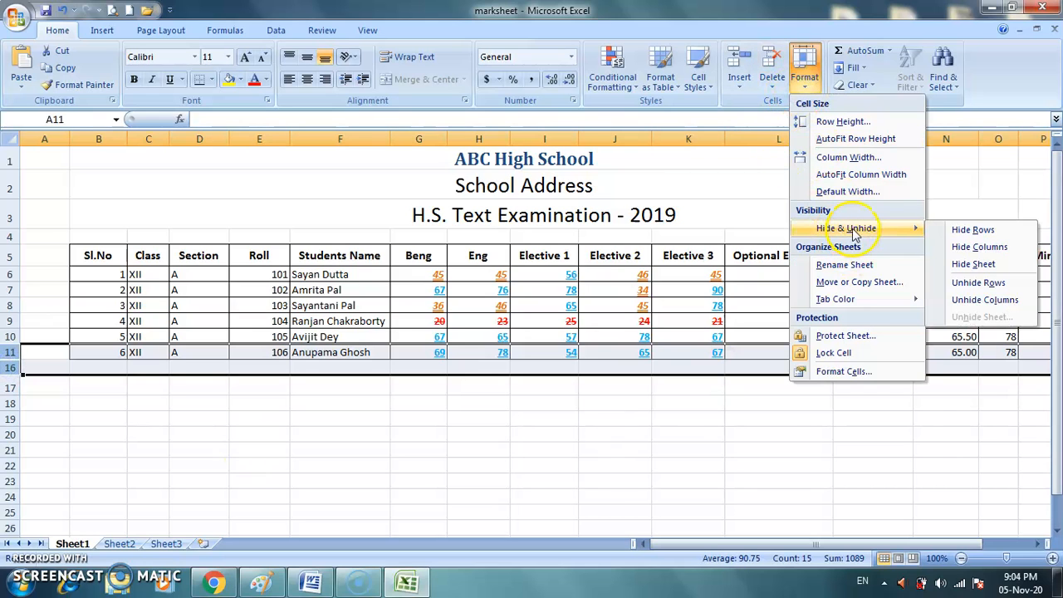
{"action": "left_click", "coordinate": [992, 281]}
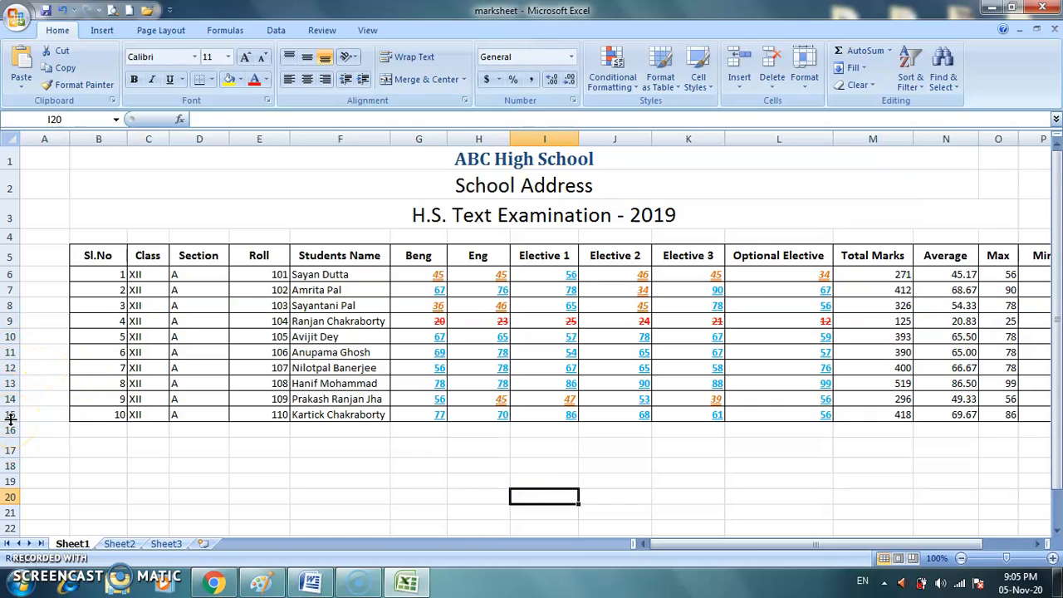
{"action": "left_click", "coordinate": [77, 445]}
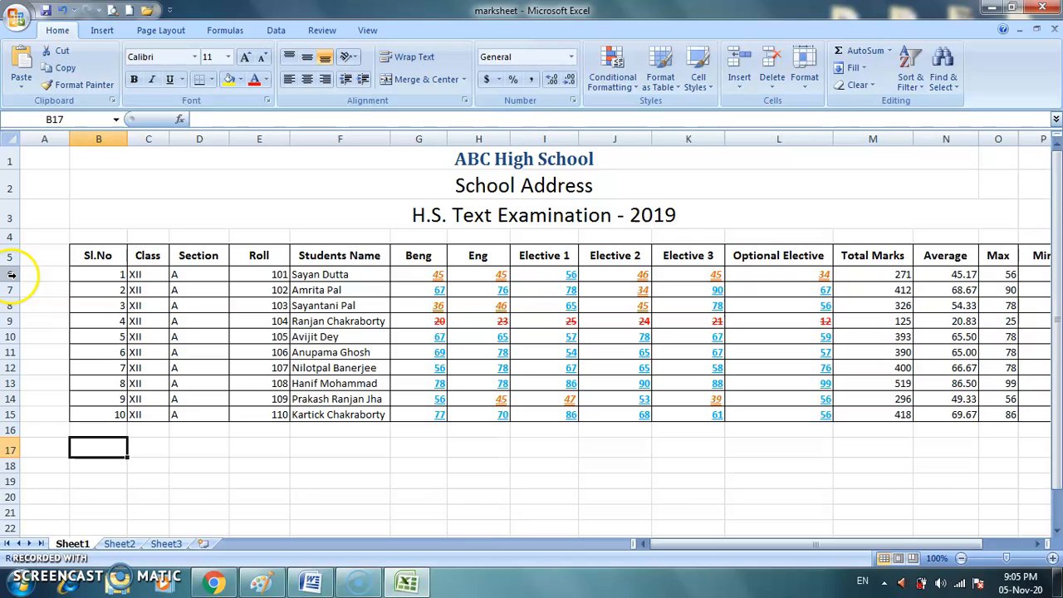
Hide rows 6 and 7, the first two student records below the header row
{"action": "left_click_drag", "start_coordinate": [12, 274], "coordinate": [12, 283]}
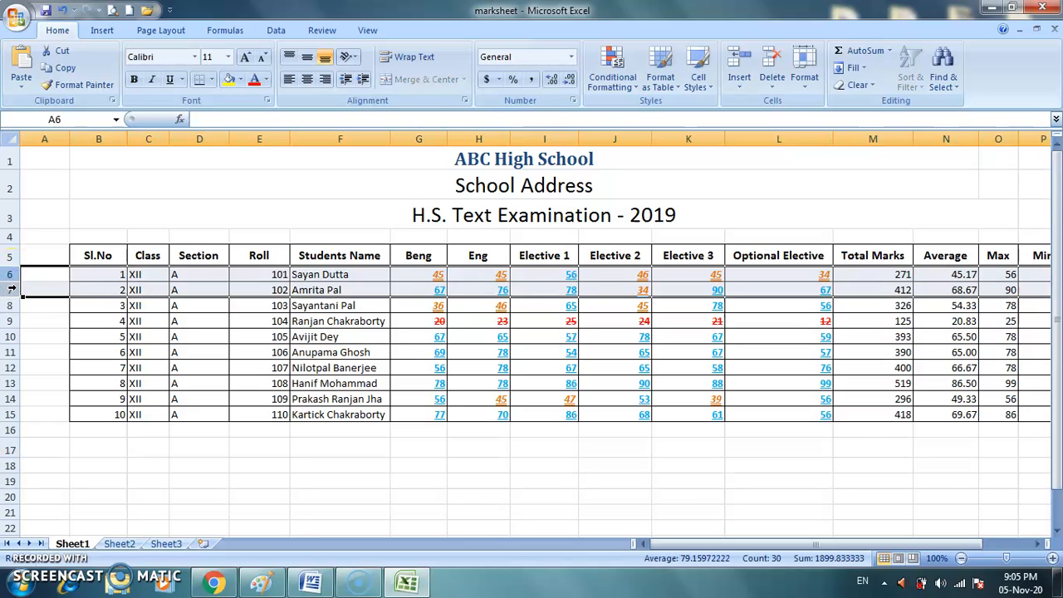
{"action": "left_click", "coordinate": [799, 65]}
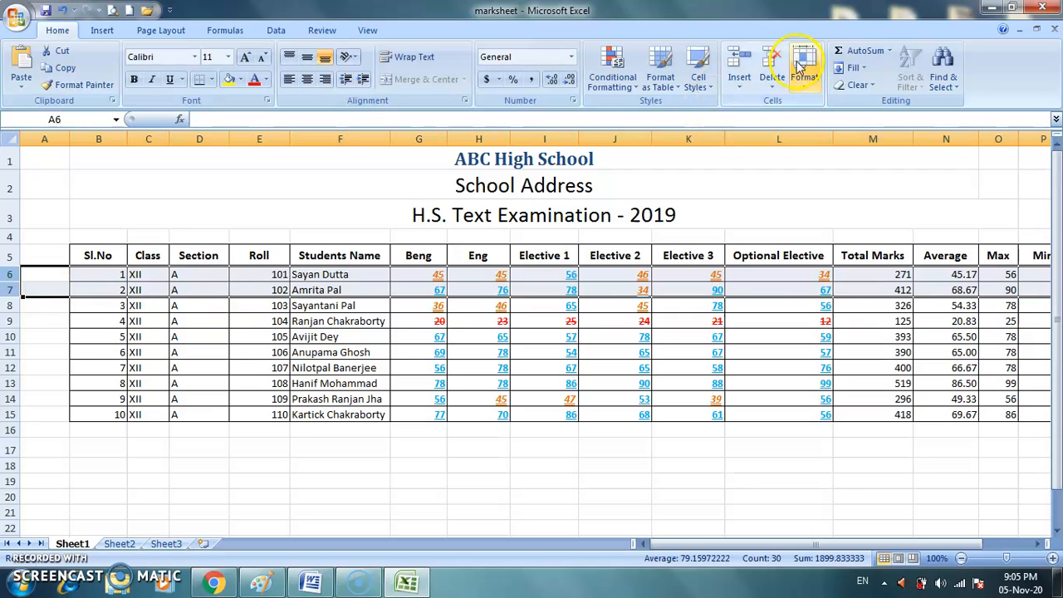
{"action": "right_click", "coordinate": [12, 274]}
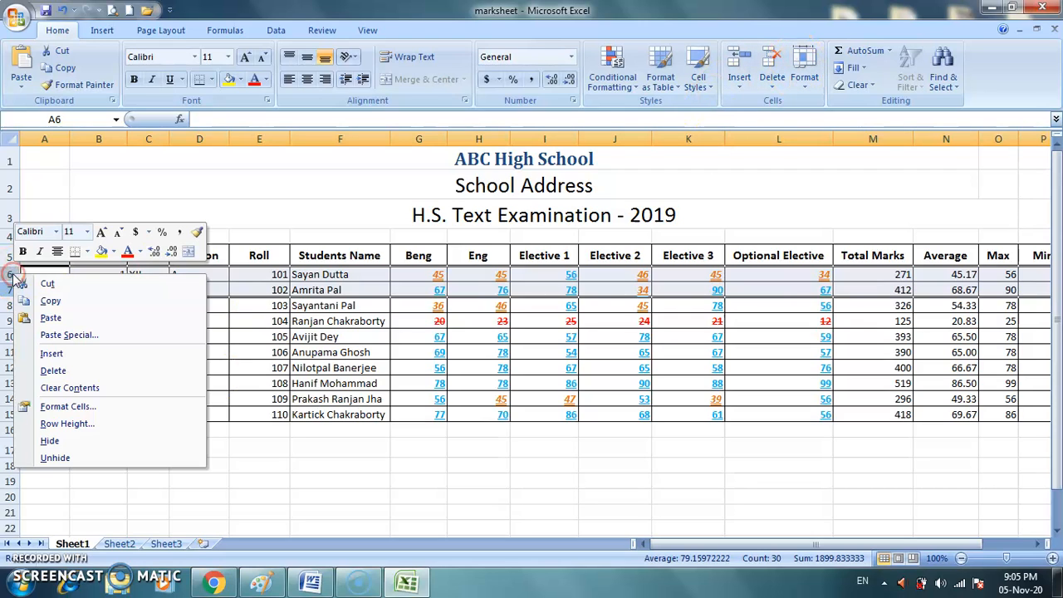
{"action": "left_click", "coordinate": [94, 445]}
{"action": "left_click", "coordinate": [204, 466]}
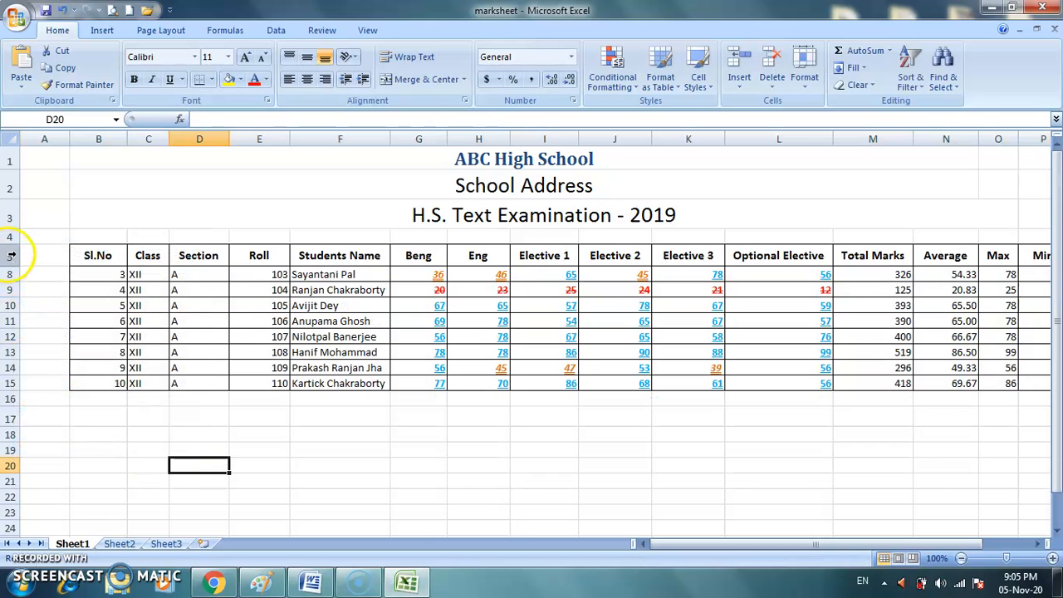
Hide rows 11 to 20, covering the last five student records and the blank rows below them
{"action": "left_click_drag", "start_coordinate": [11, 321], "coordinate": [12, 461]}
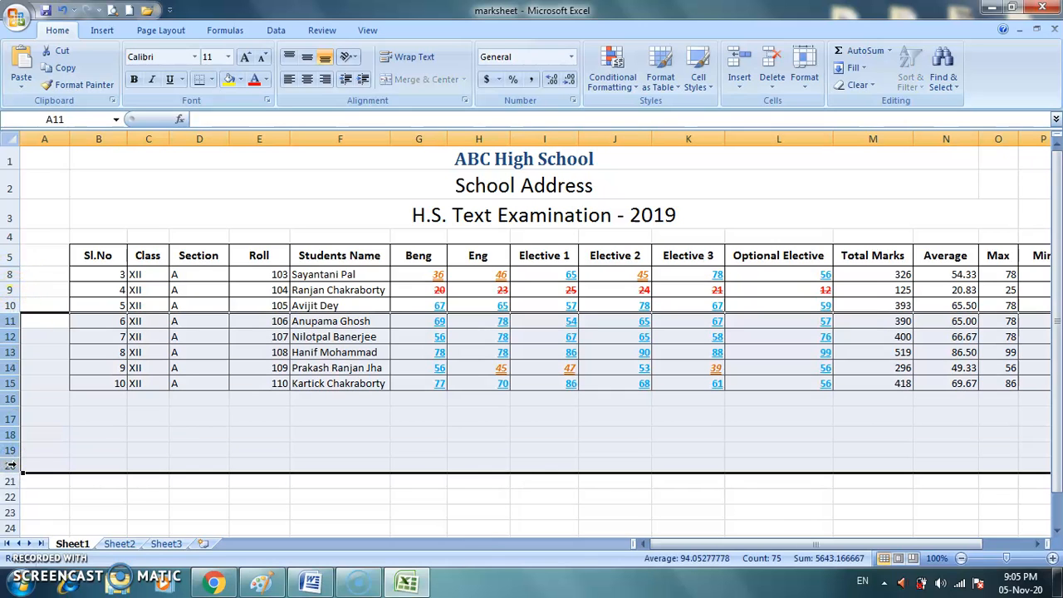
{"action": "right_click", "coordinate": [10, 465]}
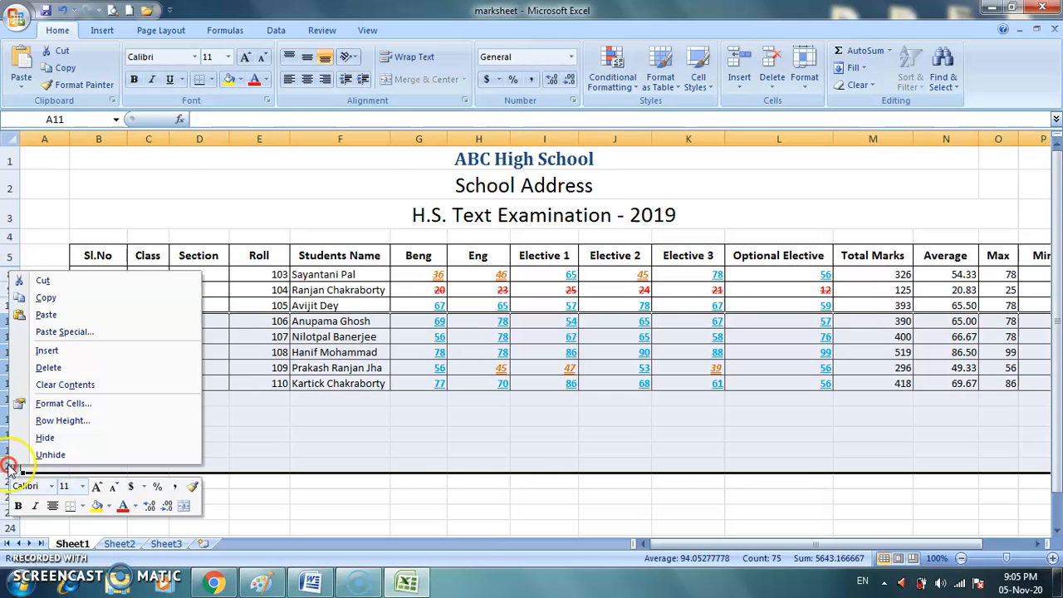
{"action": "left_click", "coordinate": [45, 438]}
{"action": "left_click", "coordinate": [286, 475]}
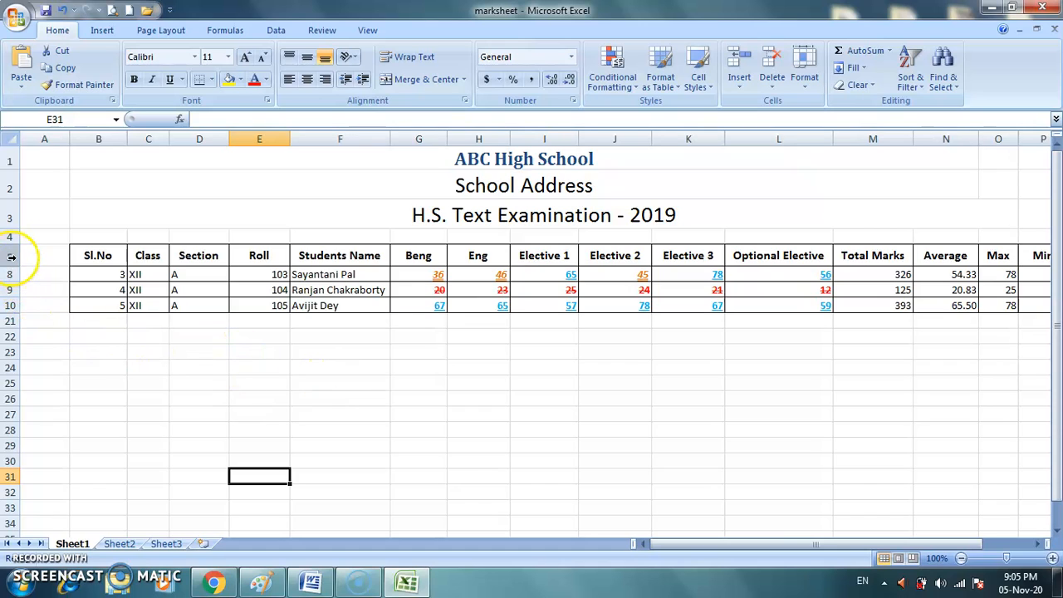
Unhide rows 6 and 7 using a selection that spans rows 5 and 8
{"action": "left_click_drag", "start_coordinate": [12, 257], "coordinate": [7, 270]}
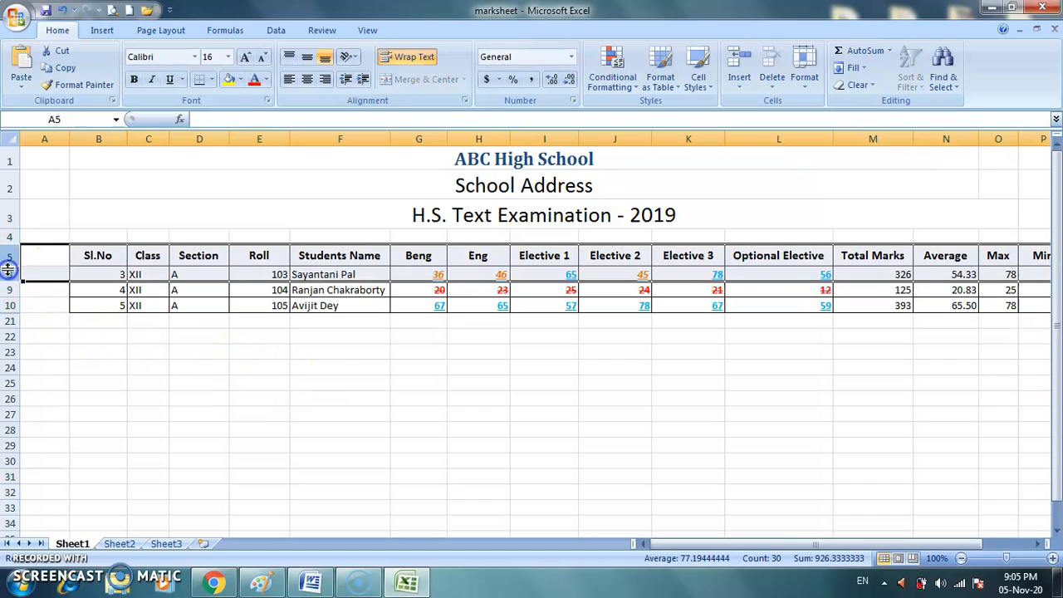
{"action": "right_click", "coordinate": [10, 277]}
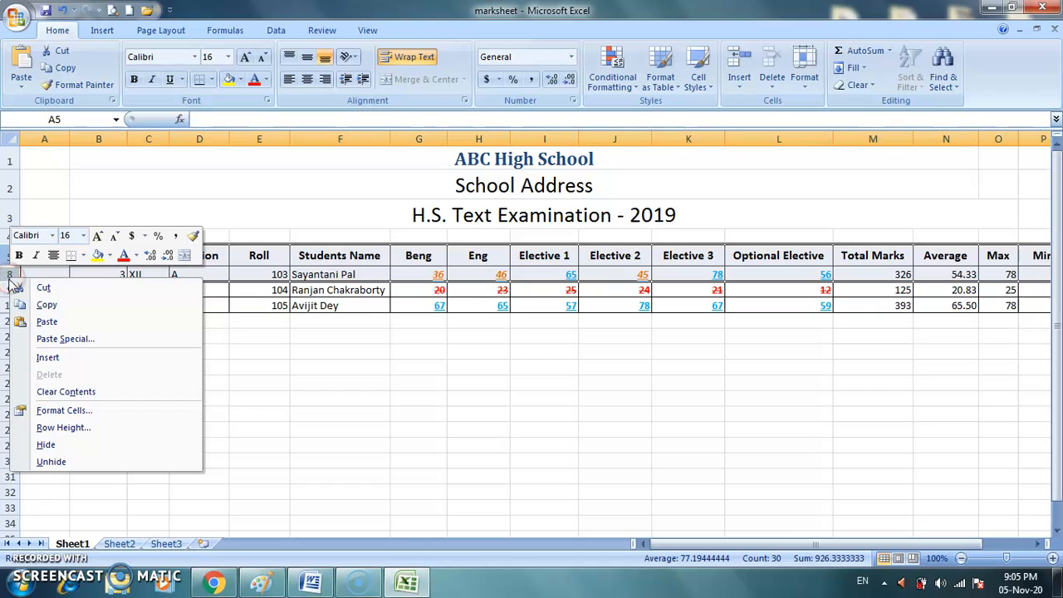
{"action": "left_click", "coordinate": [83, 461]}
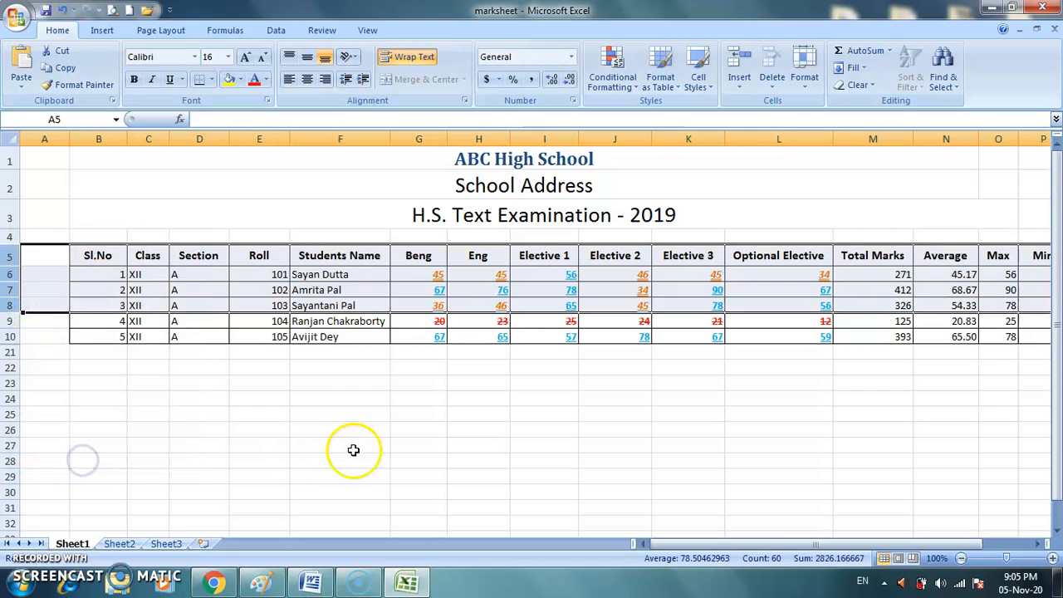
{"action": "left_click", "coordinate": [353, 449]}
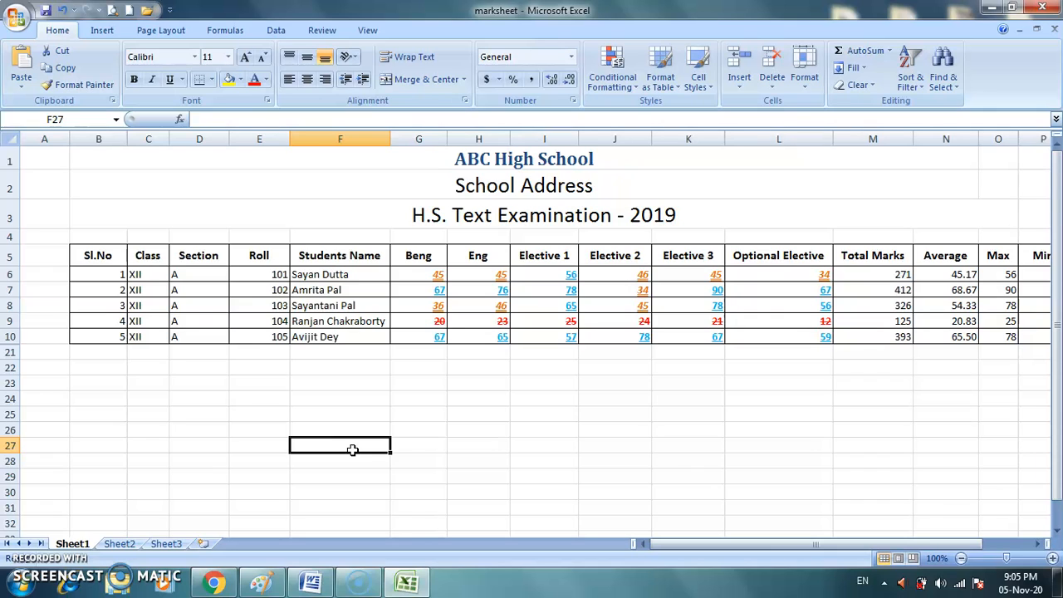
Unhide rows 11 to 20 using a selection that spans rows 10 and 21
{"action": "left_click", "coordinate": [10, 335]}
{"action": "left_click_drag", "start_coordinate": [11, 335], "coordinate": [11, 349]}
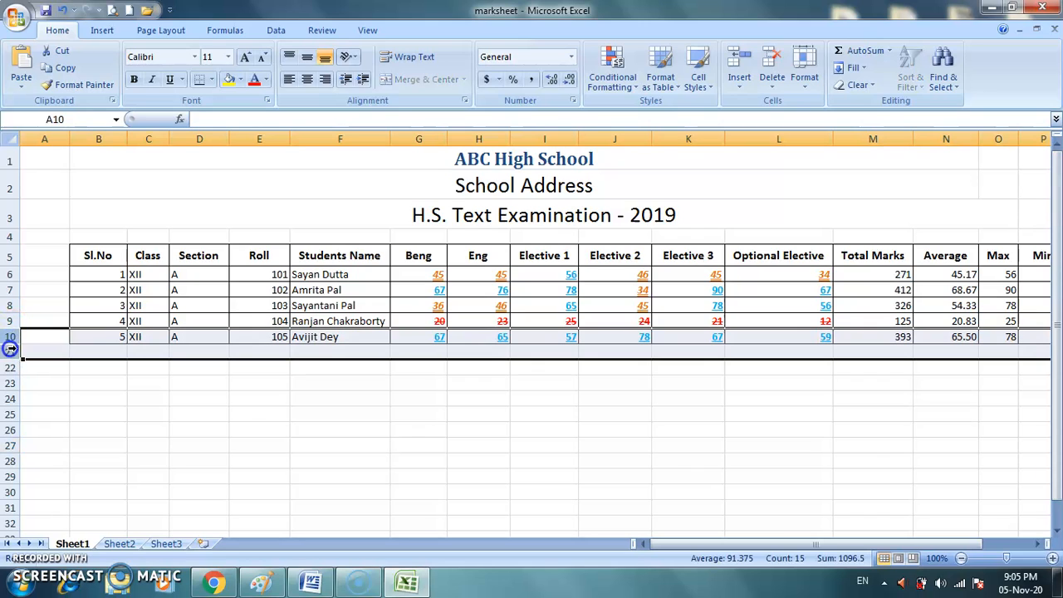
{"action": "right_click", "coordinate": [10, 349]}
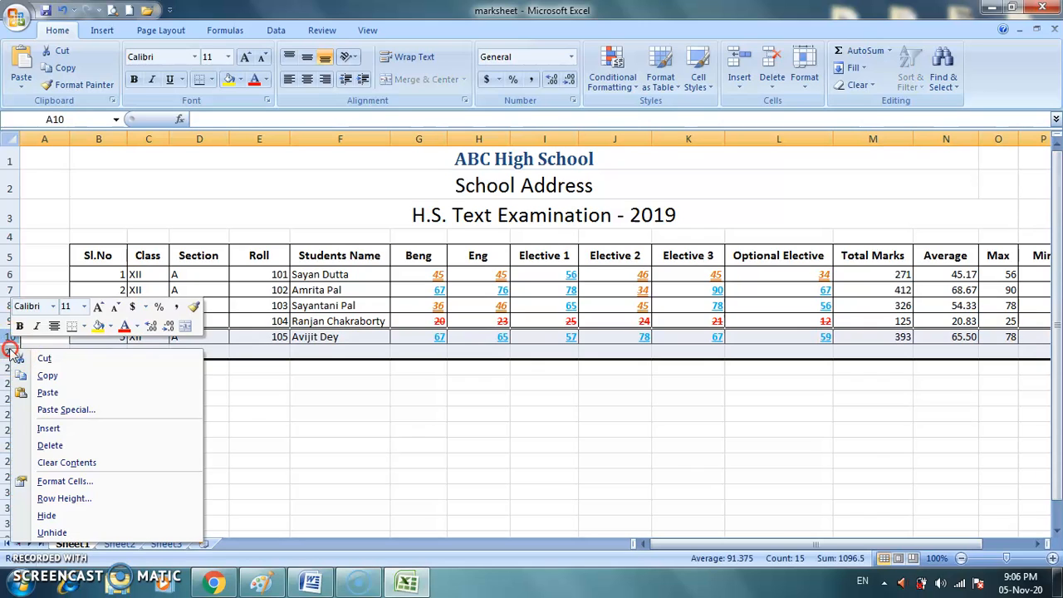
{"action": "left_click", "coordinate": [51, 532]}
{"action": "left_click", "coordinate": [275, 486]}
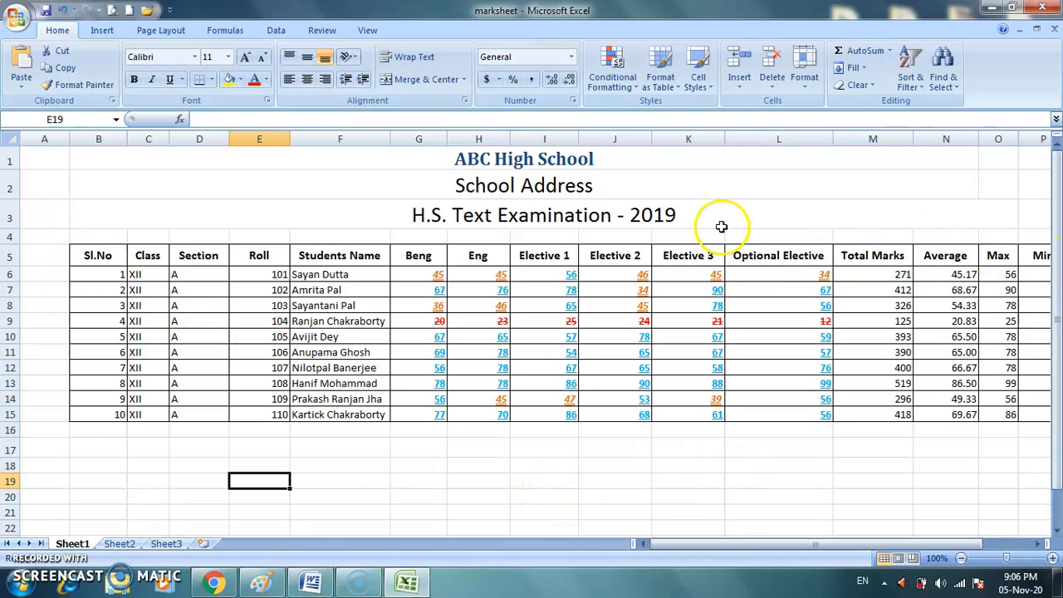
Hide column L, which holds the Optional Elective marks
{"action": "left_click", "coordinate": [751, 138]}
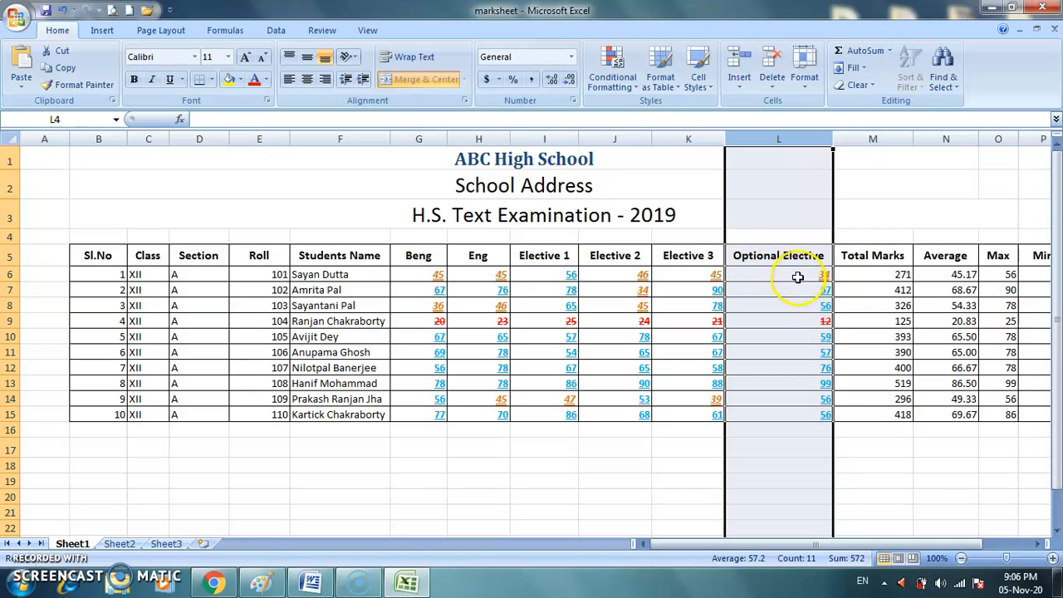
{"action": "left_click", "coordinate": [803, 72]}
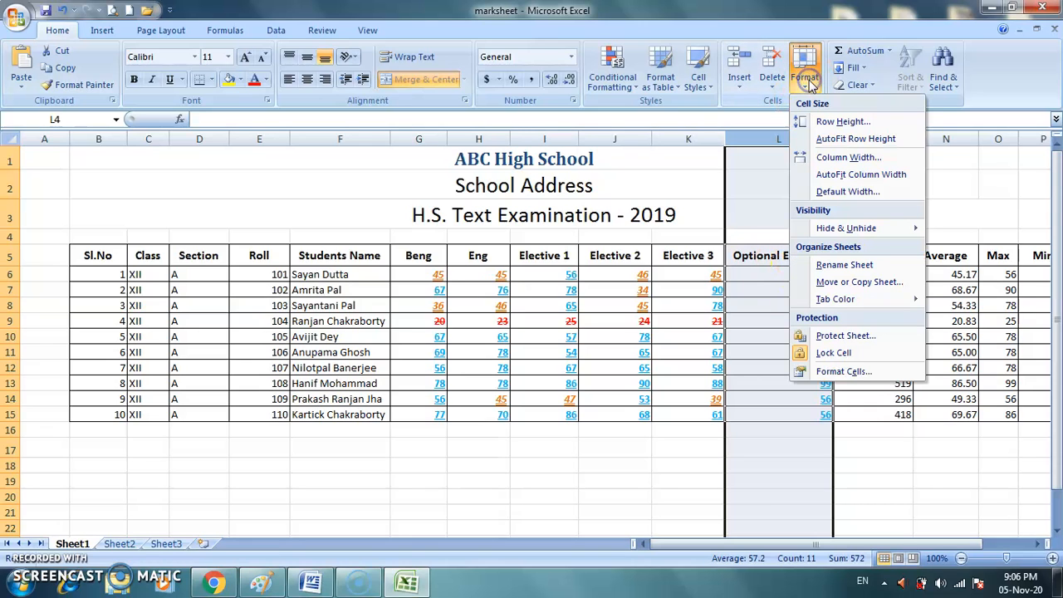
{"action": "mouse_move", "coordinate": [855, 235]}
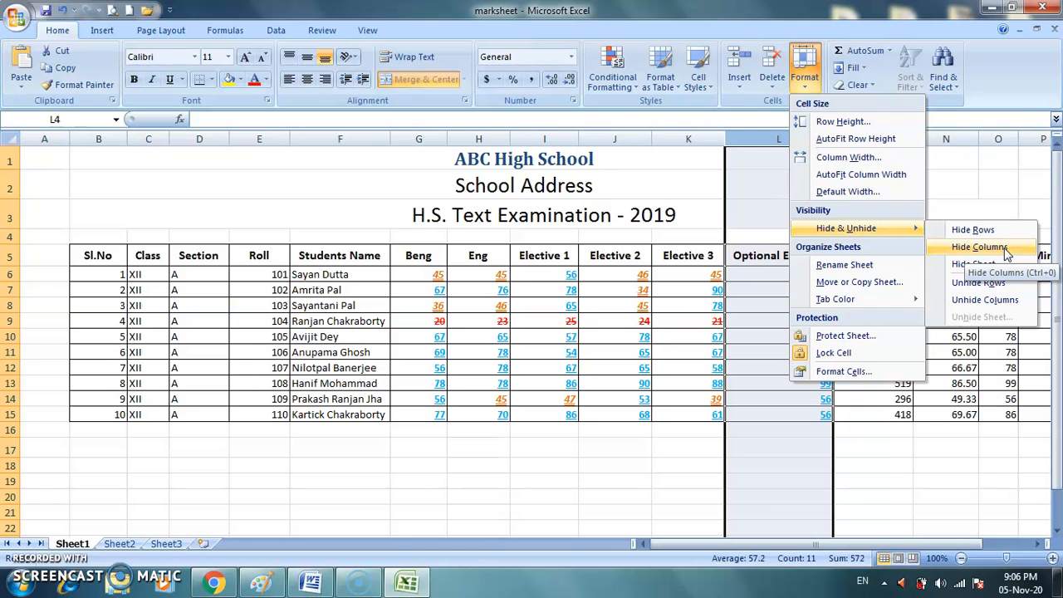
{"action": "left_click", "coordinate": [767, 136]}
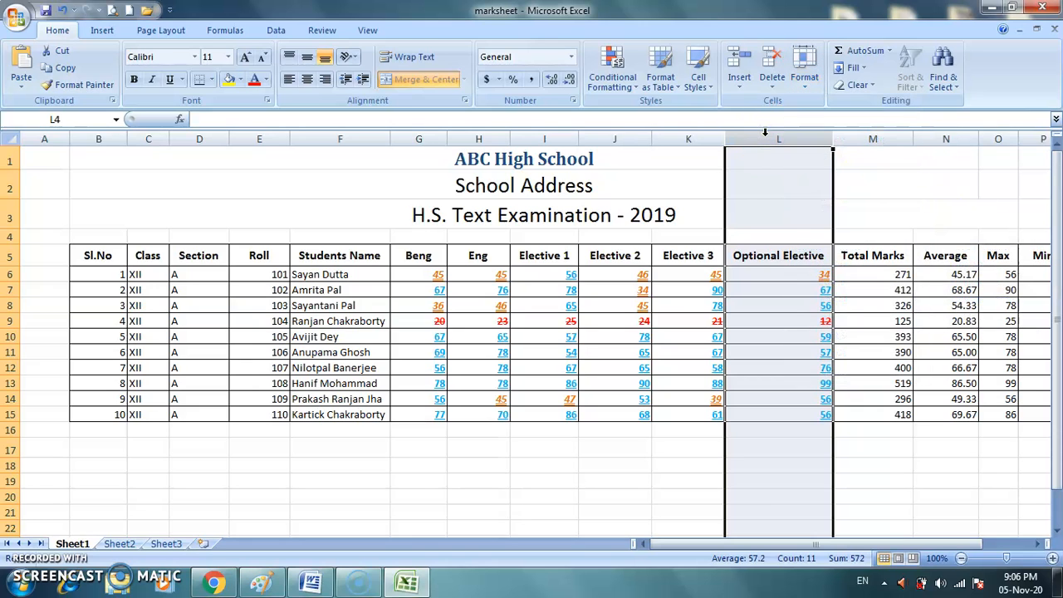
{"action": "right_click", "coordinate": [766, 137]}
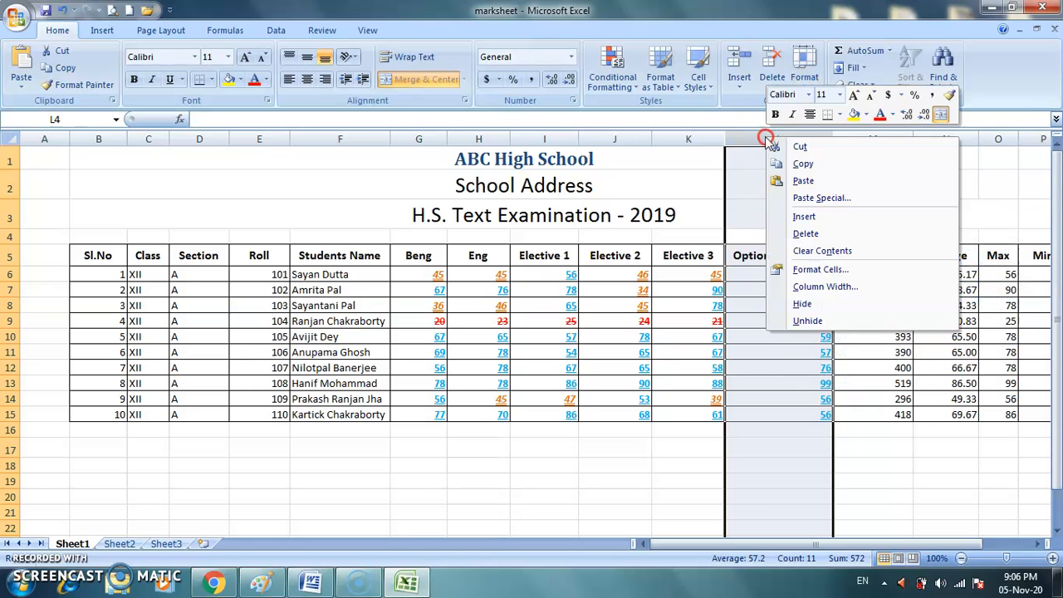
{"action": "left_click", "coordinate": [803, 305]}
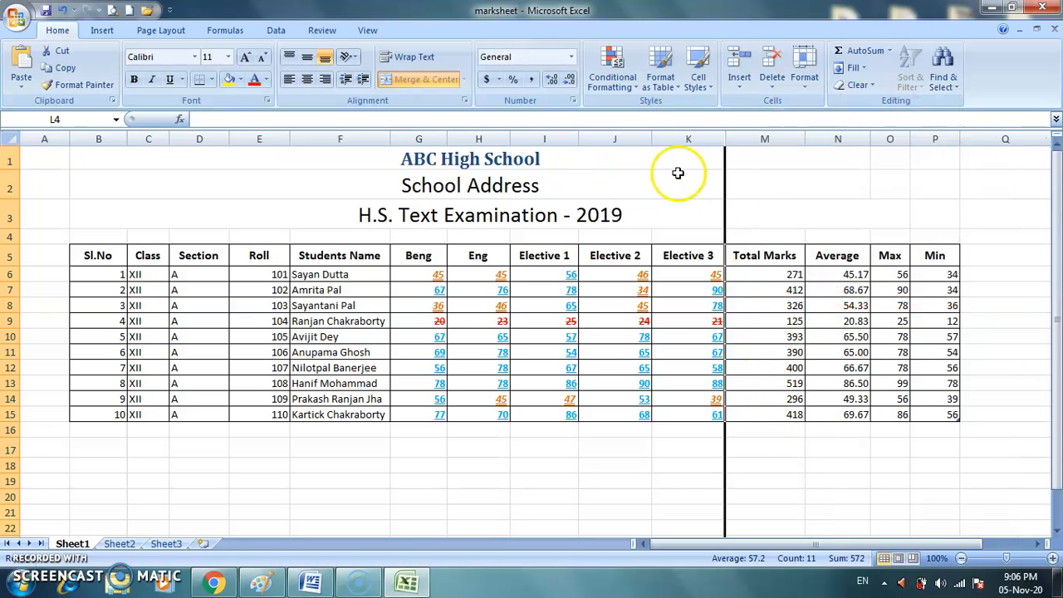
{"action": "left_click", "coordinate": [762, 397]}
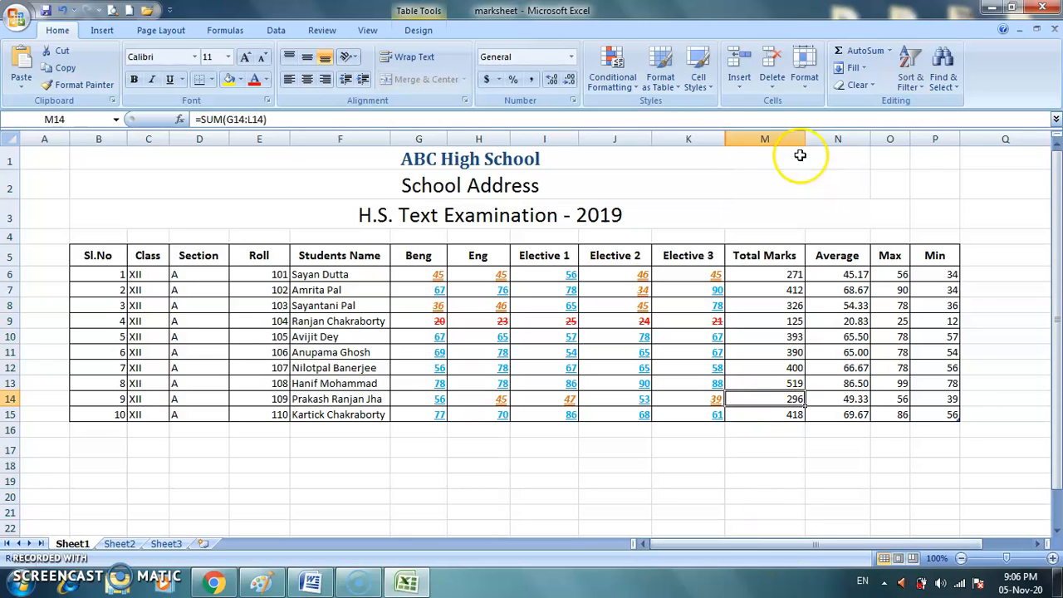
Unhide column L using a selection that spans columns K and M
{"action": "left_click_drag", "start_coordinate": [710, 135], "coordinate": [754, 137]}
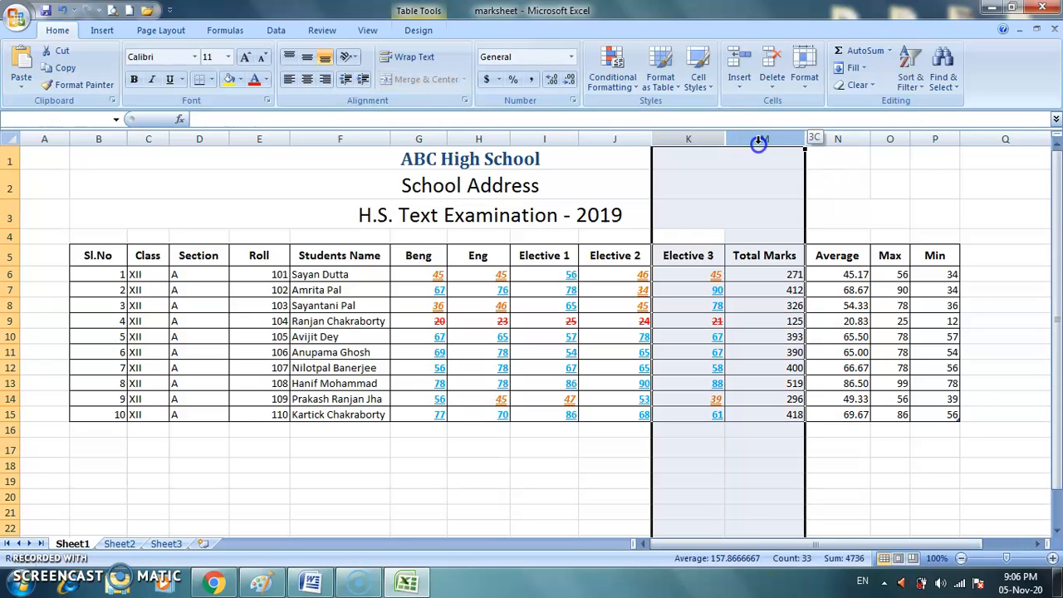
{"action": "right_click", "coordinate": [757, 135]}
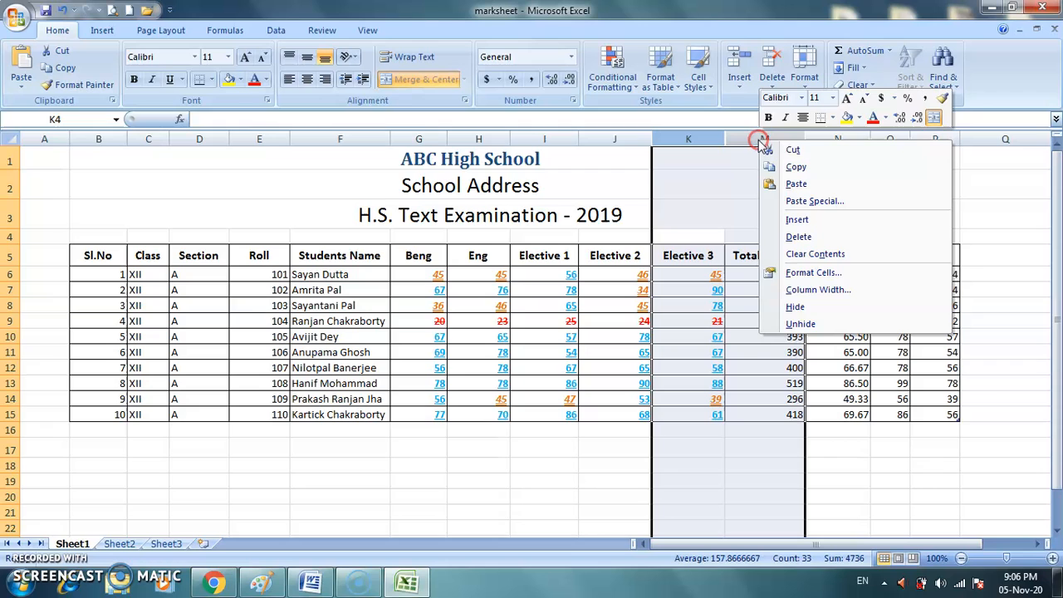
{"action": "left_click", "coordinate": [811, 326]}
{"action": "left_click", "coordinate": [819, 449]}
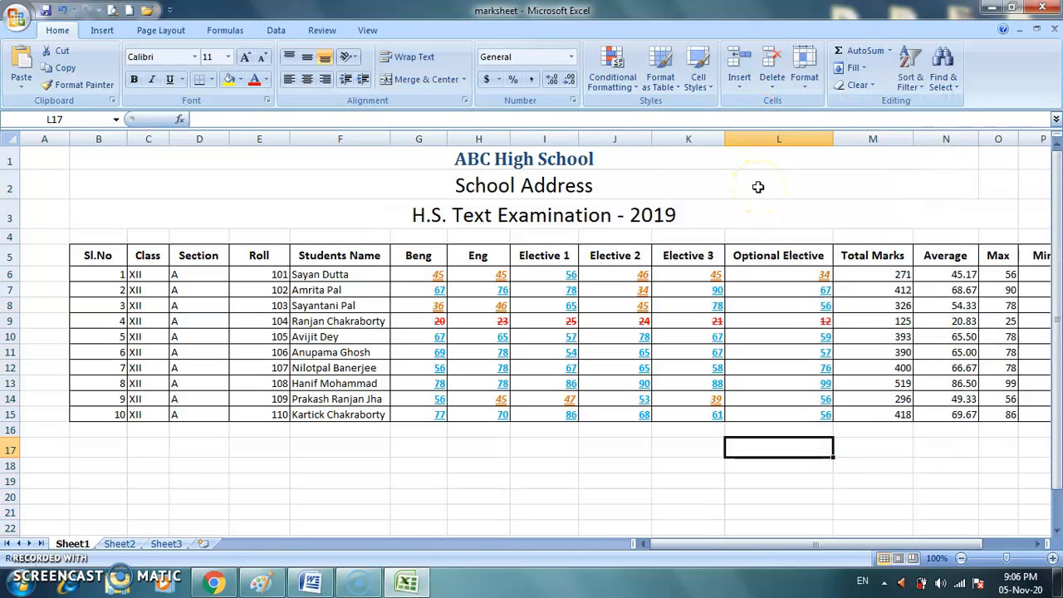
{"action": "left_click", "coordinate": [759, 440]}
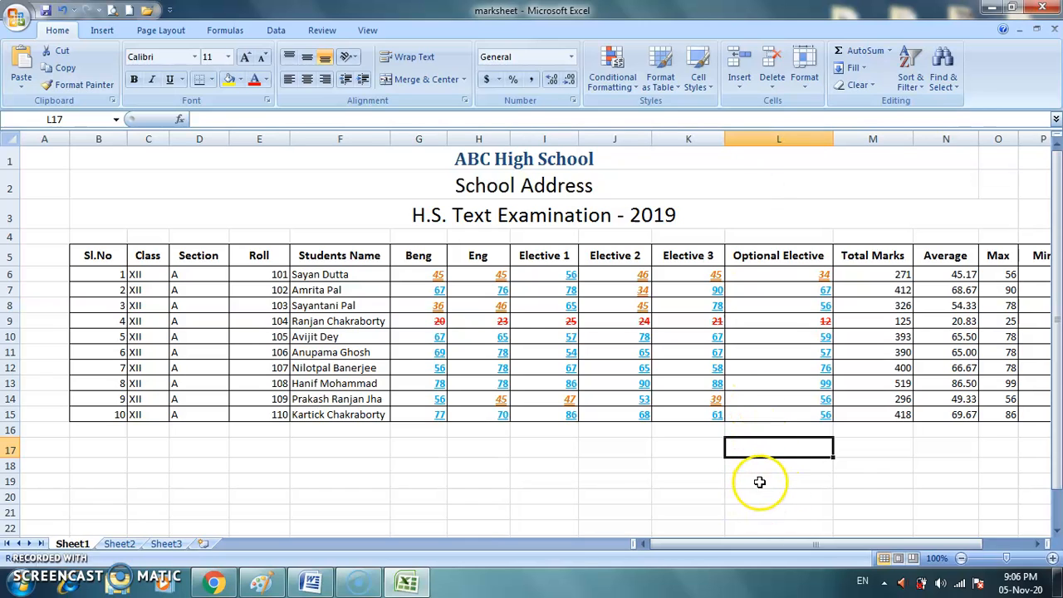
Hide the marksheet worksheet, Sheet1
{"action": "left_click", "coordinate": [807, 81]}
{"action": "mouse_move", "coordinate": [814, 231]}
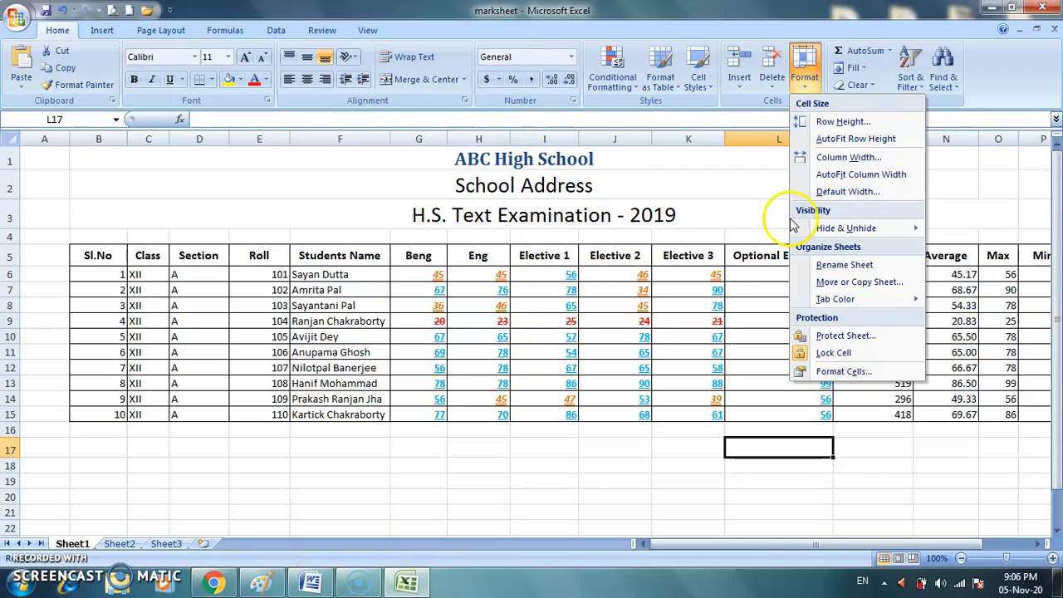
{"action": "mouse_move", "coordinate": [849, 229]}
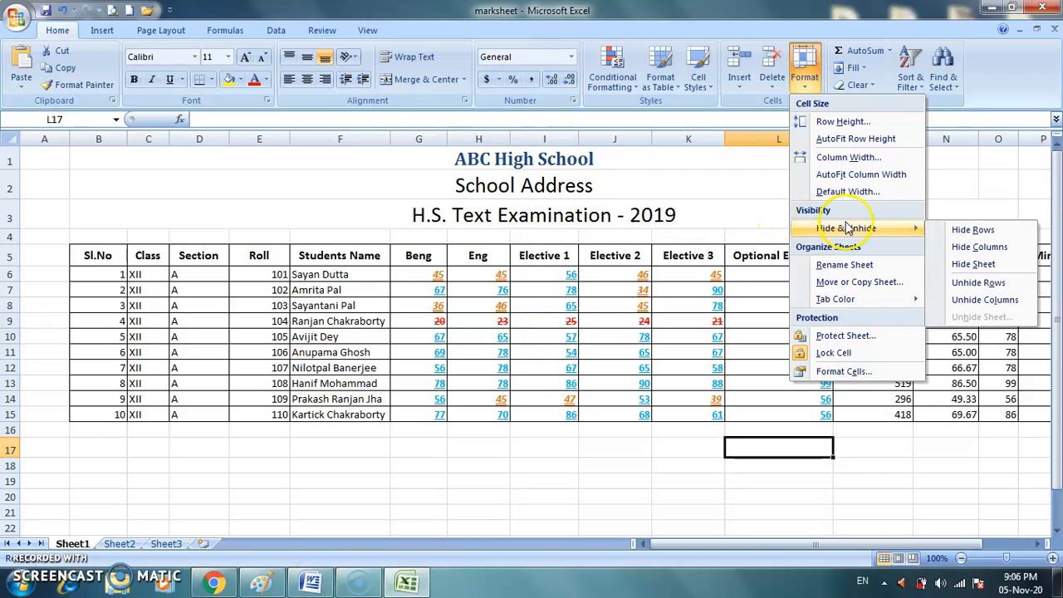
{"action": "left_click", "coordinate": [996, 263]}
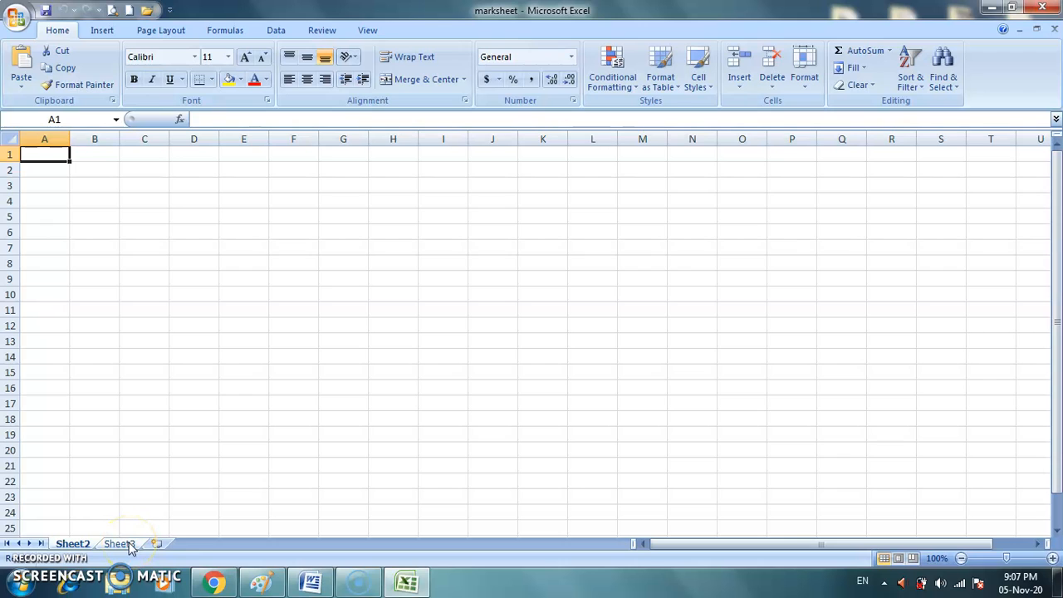
Examine the list of hidden worksheets without unhiding any
{"action": "left_click", "coordinate": [805, 83]}
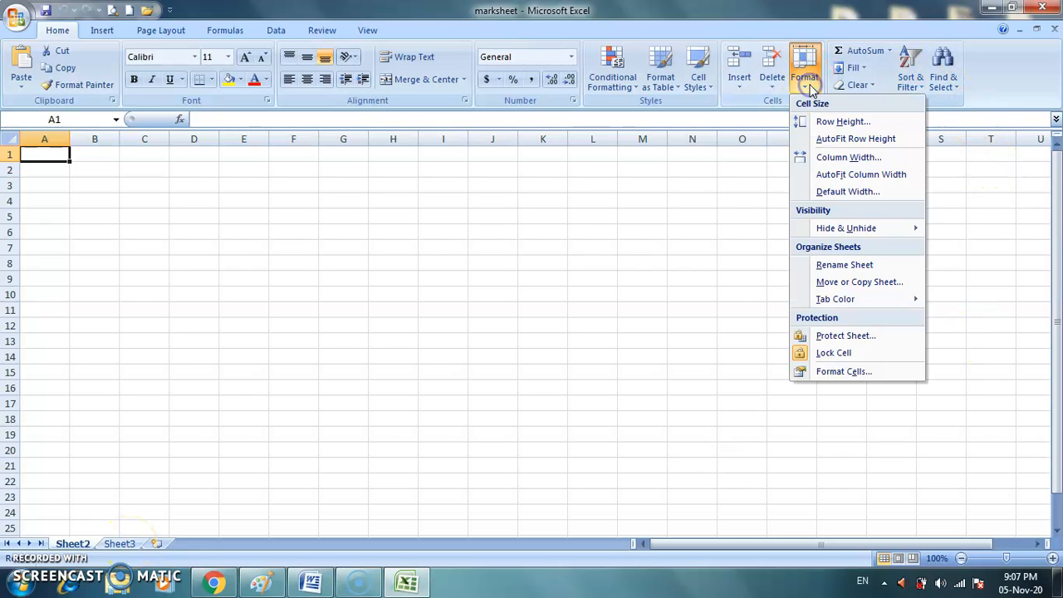
{"action": "mouse_move", "coordinate": [846, 229]}
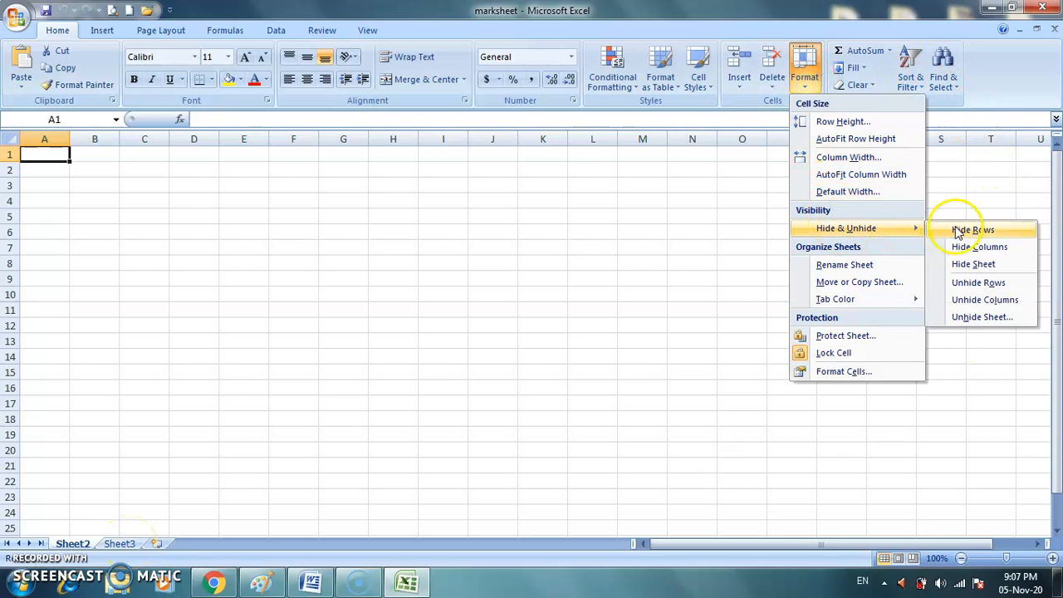
{"action": "left_click", "coordinate": [978, 318]}
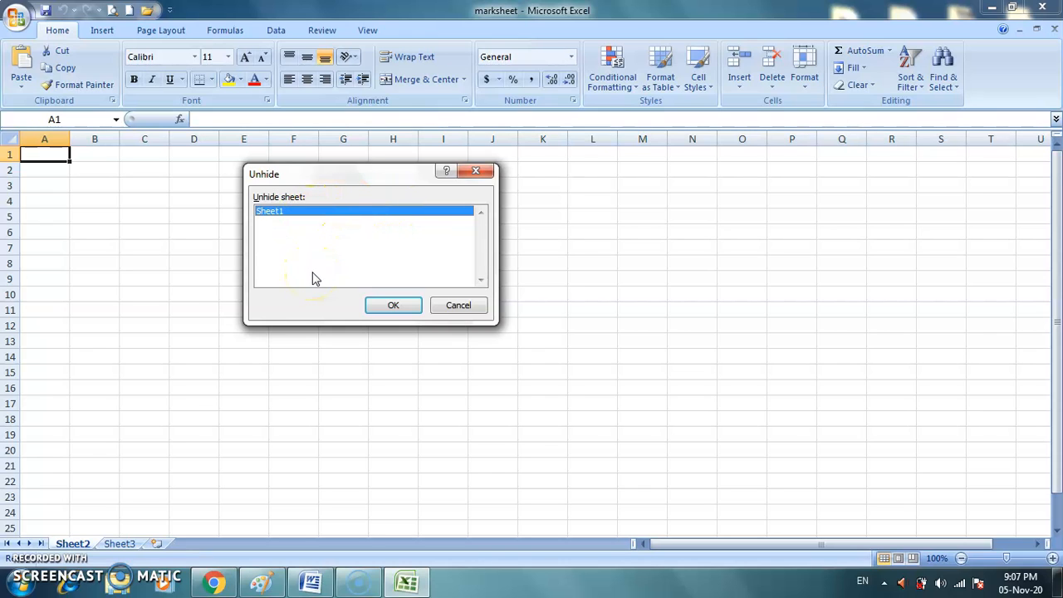
{"action": "left_click", "coordinate": [461, 304]}
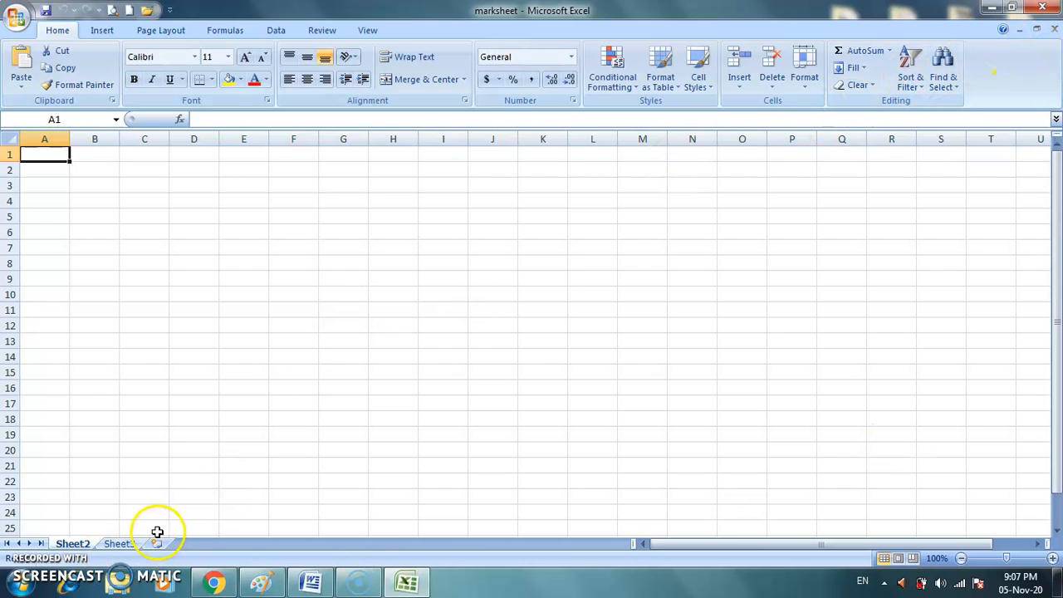
Hide Sheet2 and check the list of hidden worksheets again without unhiding any
{"action": "right_click", "coordinate": [84, 544]}
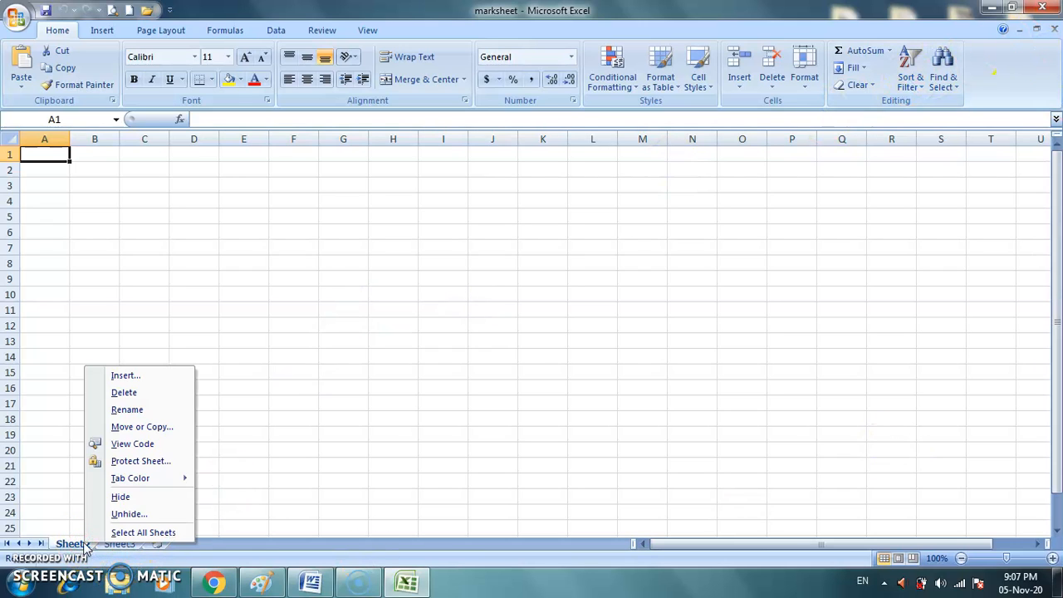
{"action": "left_click", "coordinate": [122, 497]}
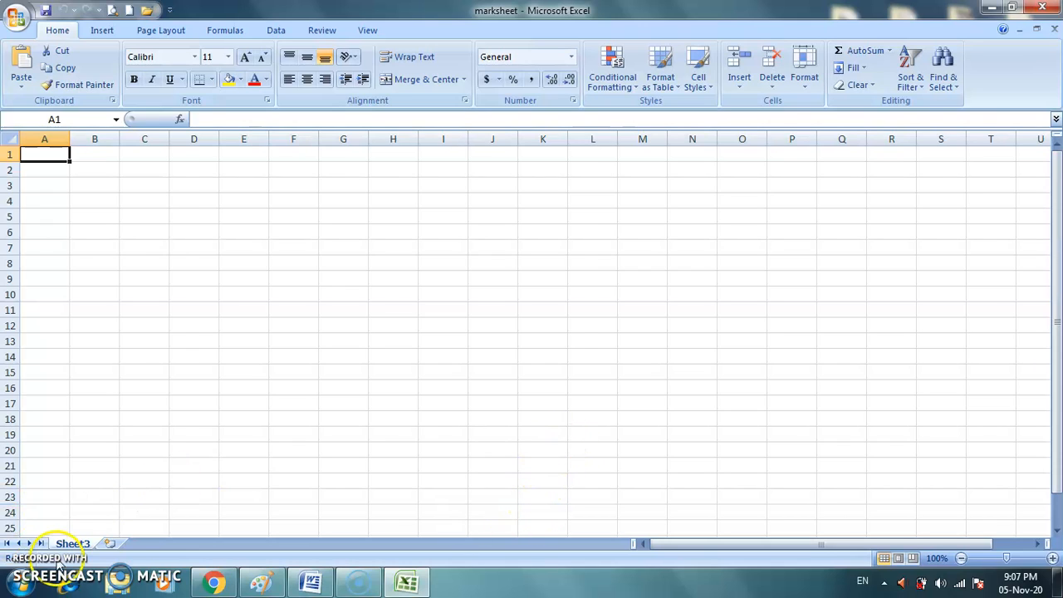
{"action": "left_click", "coordinate": [807, 90]}
{"action": "mouse_move", "coordinate": [826, 231]}
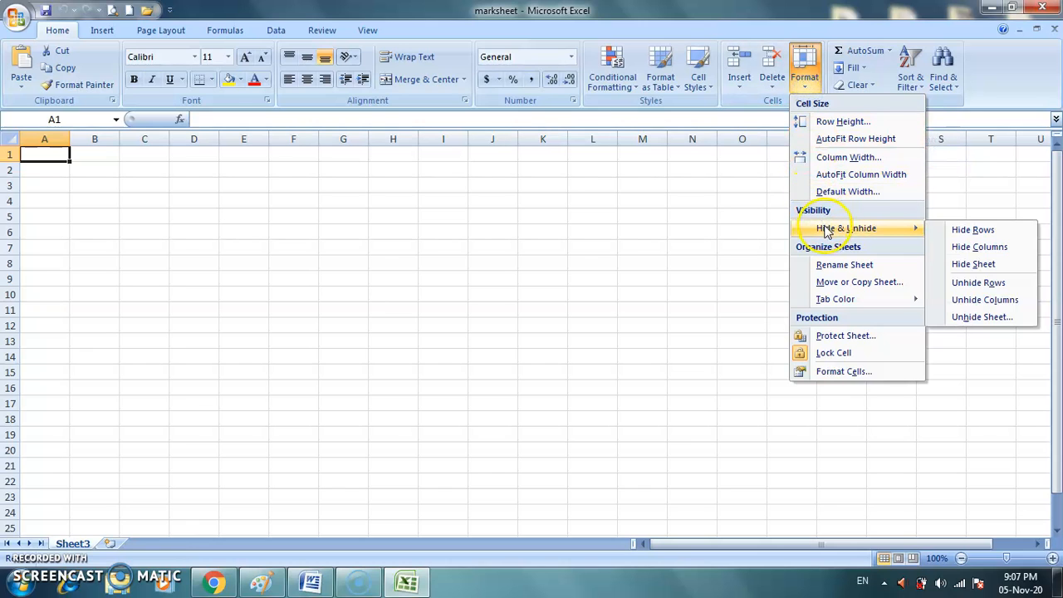
{"action": "left_click", "coordinate": [980, 318]}
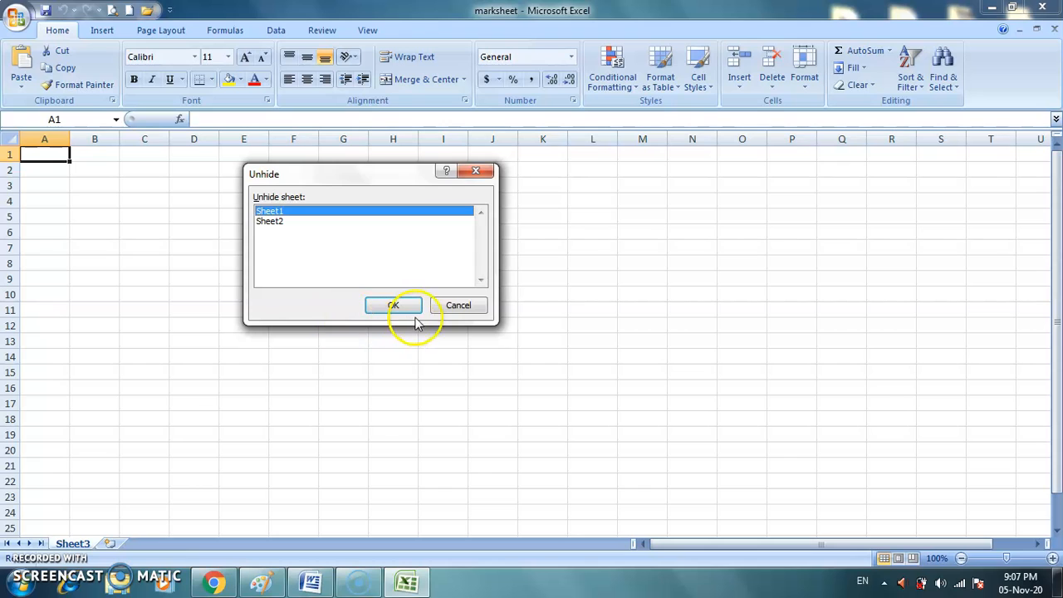
{"action": "left_click", "coordinate": [458, 306]}
Unhide Sheet1 by choosing it from the list of hidden worksheets
{"action": "right_click", "coordinate": [85, 544]}
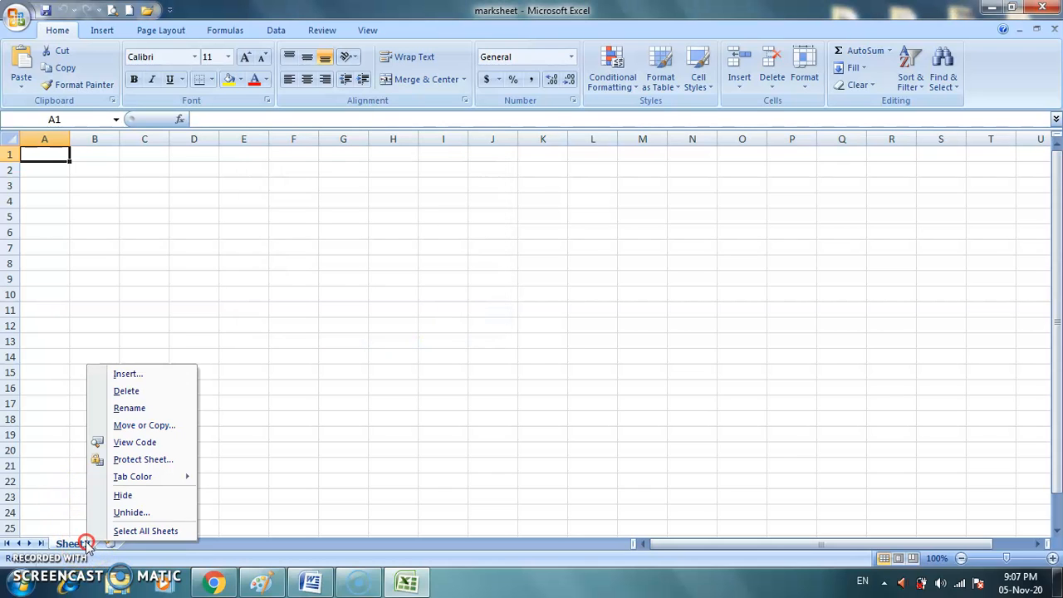
{"action": "left_click", "coordinate": [129, 511]}
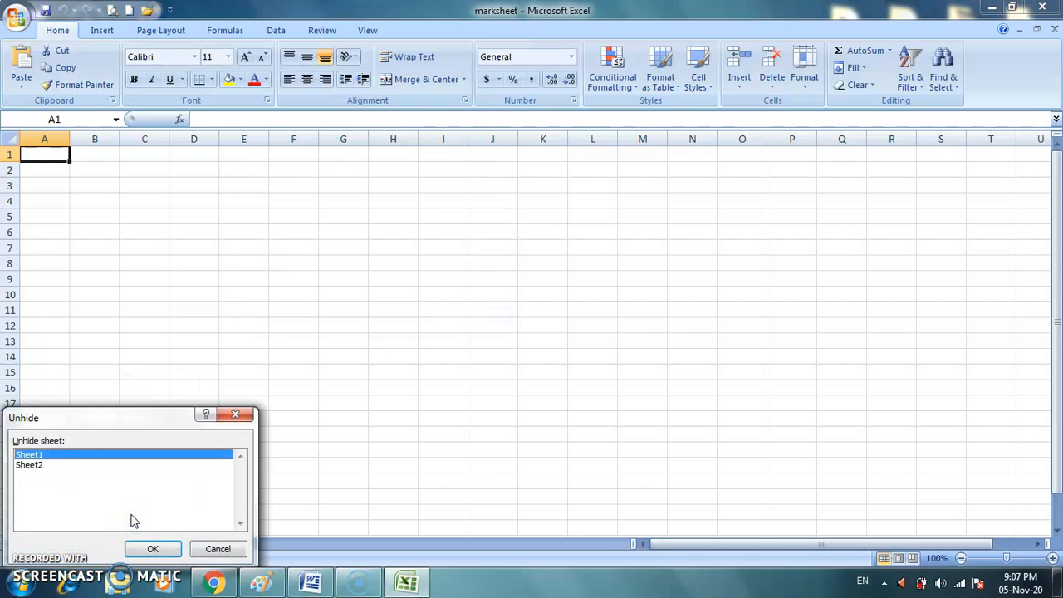
{"action": "left_click_drag", "start_coordinate": [69, 424], "coordinate": [463, 197]}
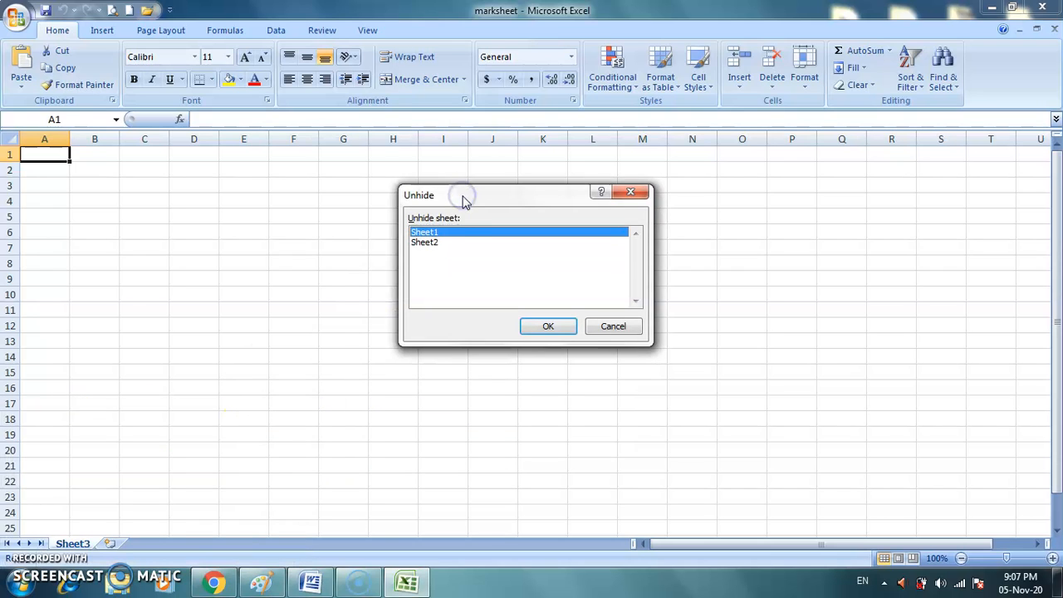
{"action": "left_click", "coordinate": [438, 245]}
{"action": "left_click", "coordinate": [434, 234]}
{"action": "left_click", "coordinate": [538, 328]}
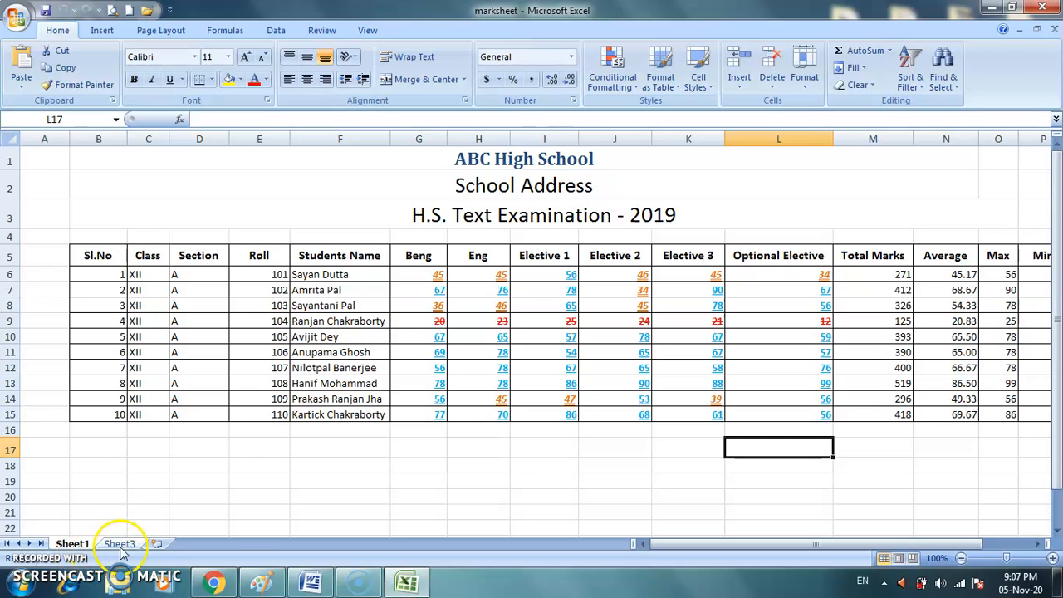
Unhide Sheet2 and return to the marksheet on Sheet1
{"action": "left_click", "coordinate": [804, 73]}
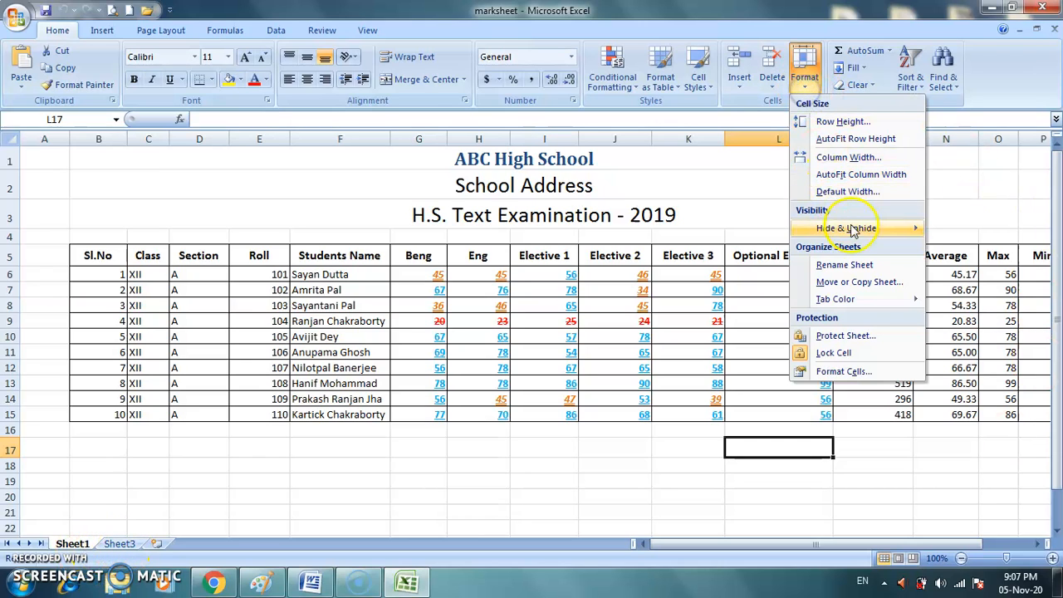
{"action": "mouse_move", "coordinate": [853, 229]}
{"action": "left_click", "coordinate": [990, 322]}
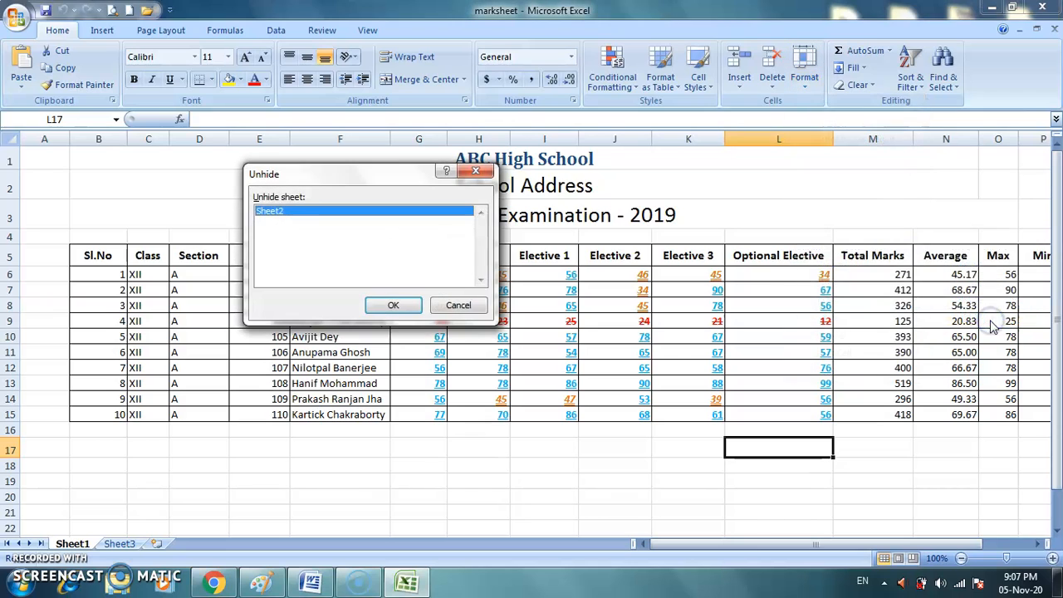
{"action": "left_click", "coordinate": [412, 309]}
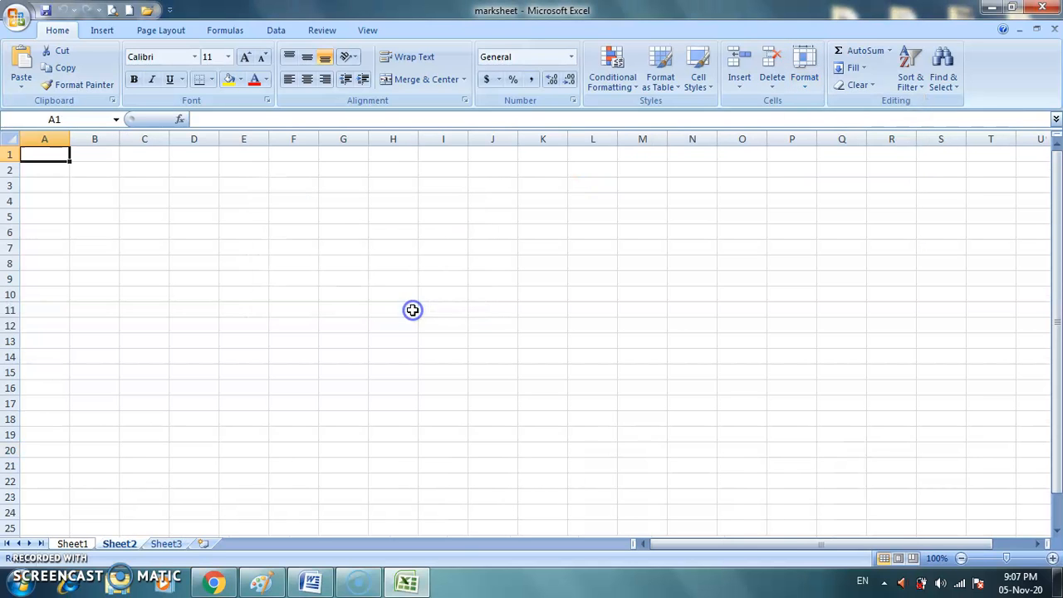
{"action": "left_click", "coordinate": [73, 544]}
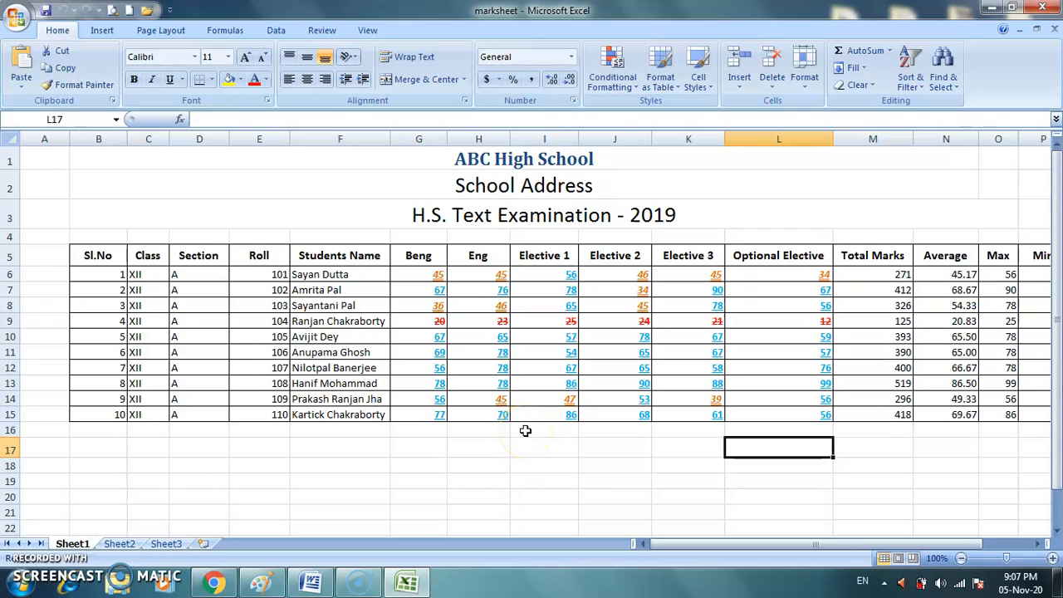
Try renaming Sheet1 as "abc" and discard the edit
{"action": "left_click", "coordinate": [803, 70]}
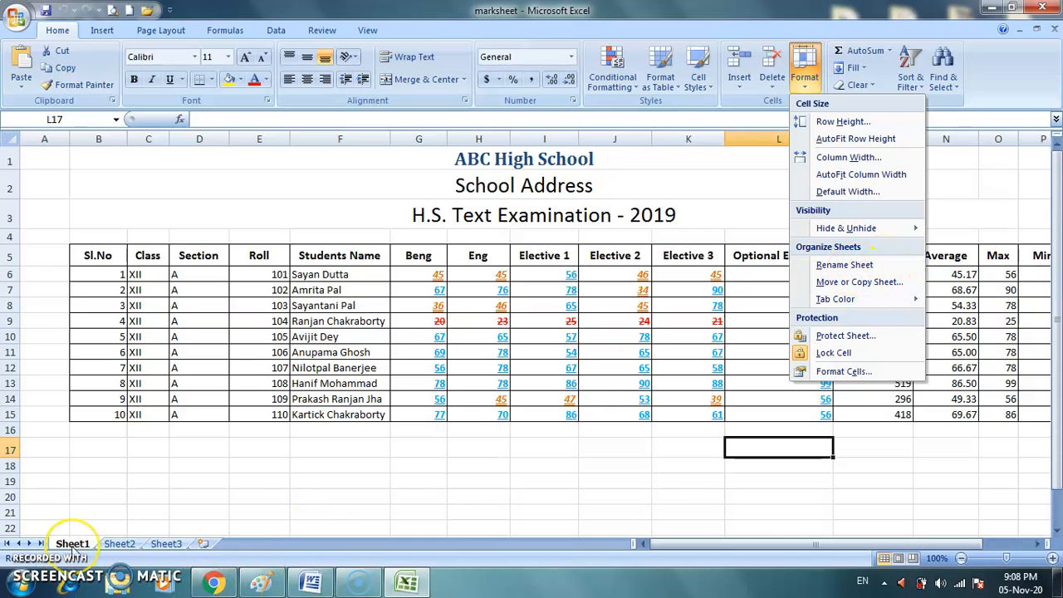
{"action": "left_click", "coordinate": [860, 265]}
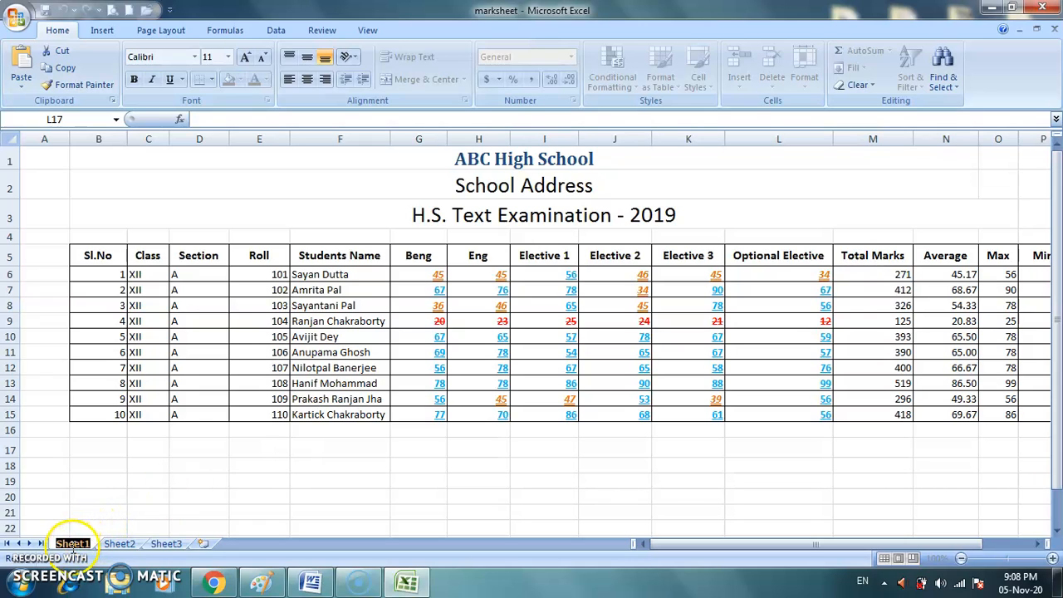
{"action": "type", "text": "abc"}
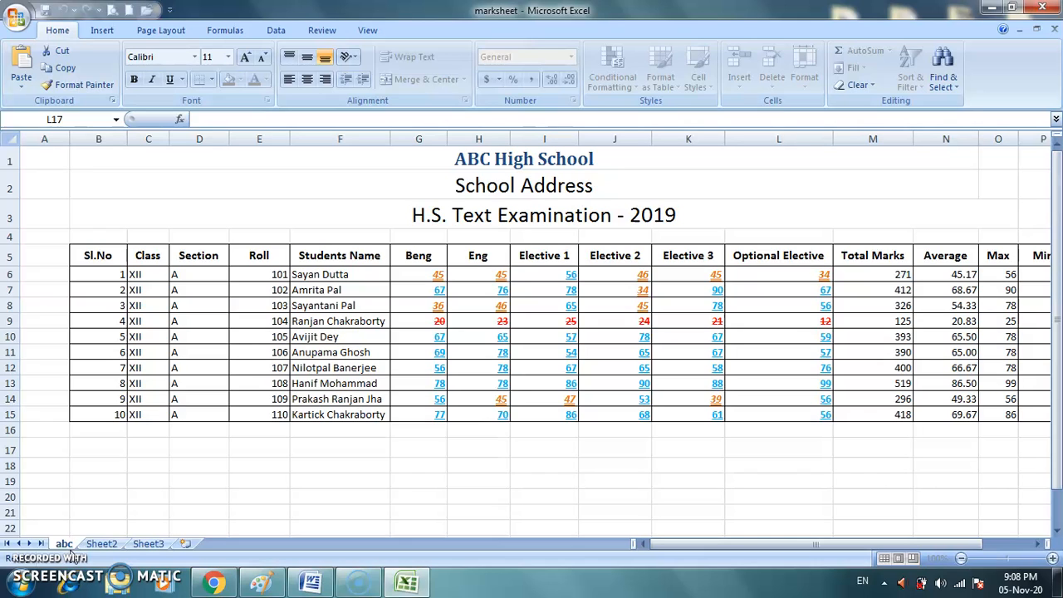
{"action": "key", "text": "BackSpace"}
{"action": "key", "text": "BackSpace"}
{"action": "key", "text": "BackSpace"}
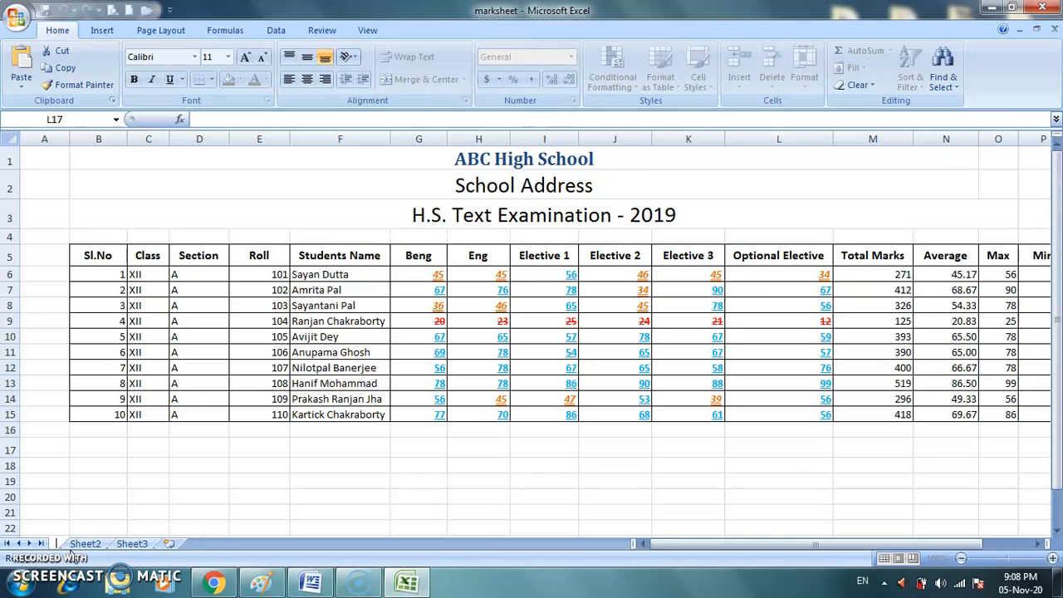
{"action": "key", "text": "Escape"}
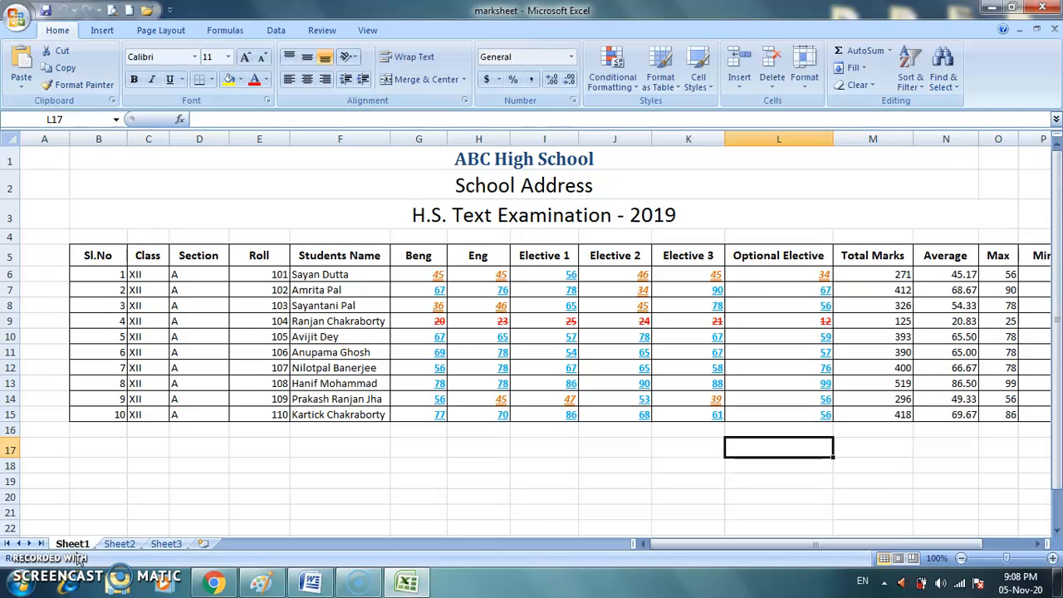
Move Sheet1 to the end of the marksheet workbook, after Sheet3
{"action": "right_click", "coordinate": [69, 544]}
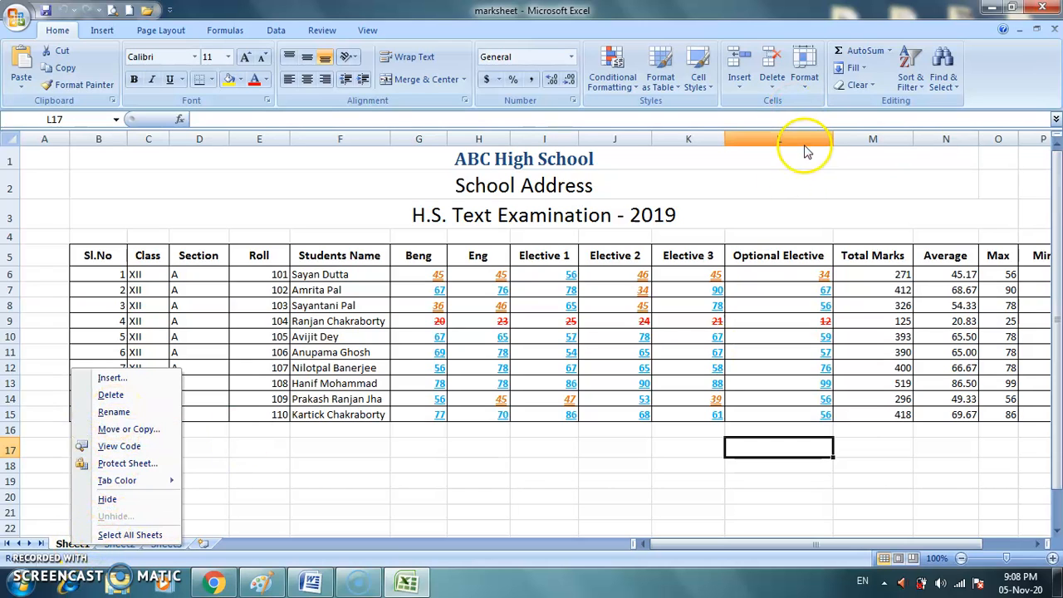
{"action": "left_click", "coordinate": [805, 93]}
{"action": "left_click", "coordinate": [804, 91]}
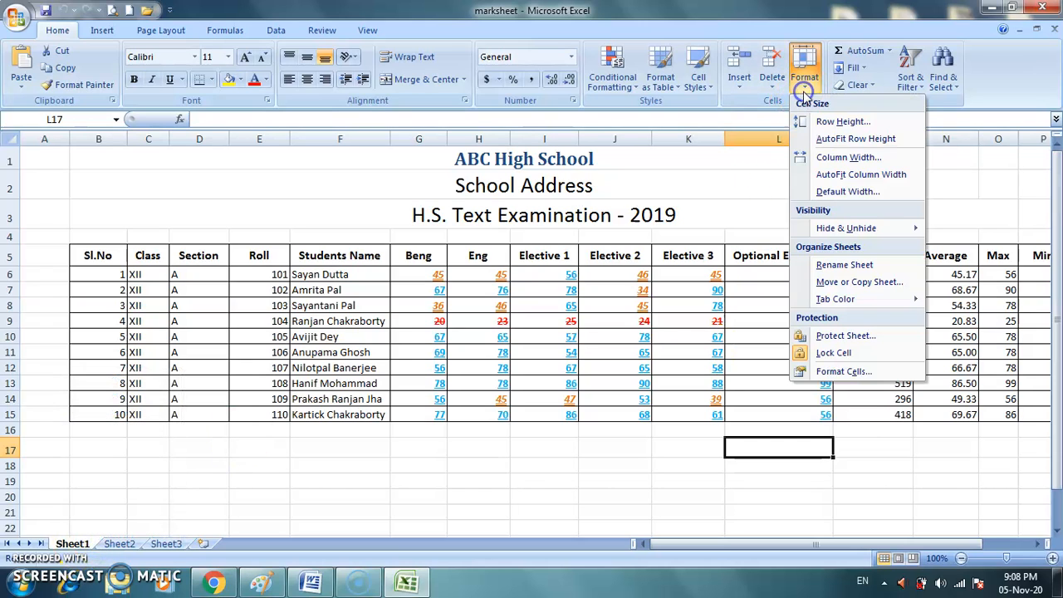
{"action": "left_click", "coordinate": [868, 283]}
{"action": "left_click_drag", "start_coordinate": [404, 155], "coordinate": [550, 170]}
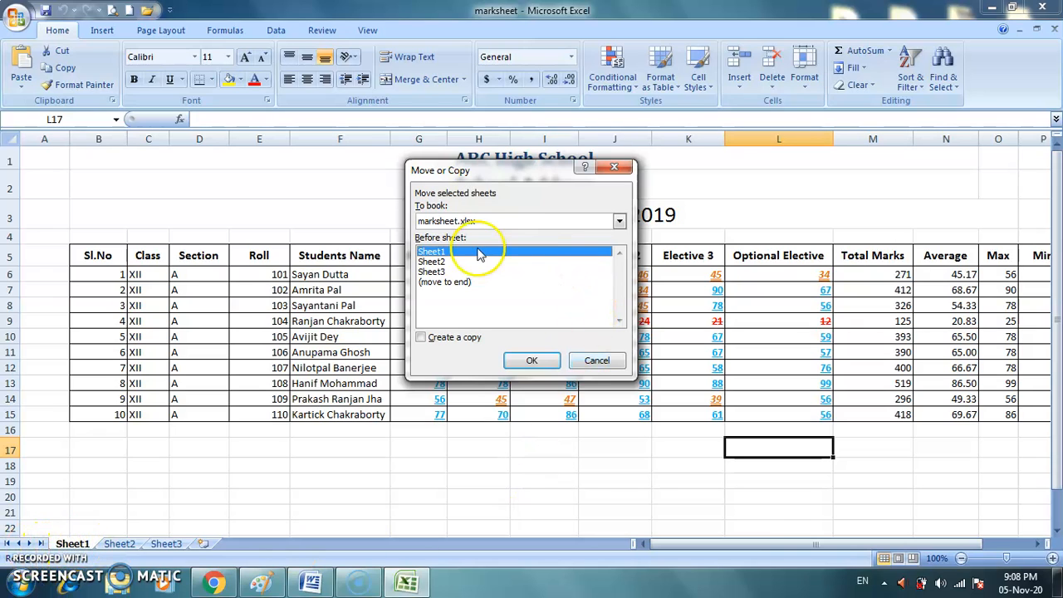
{"action": "left_click", "coordinate": [438, 285]}
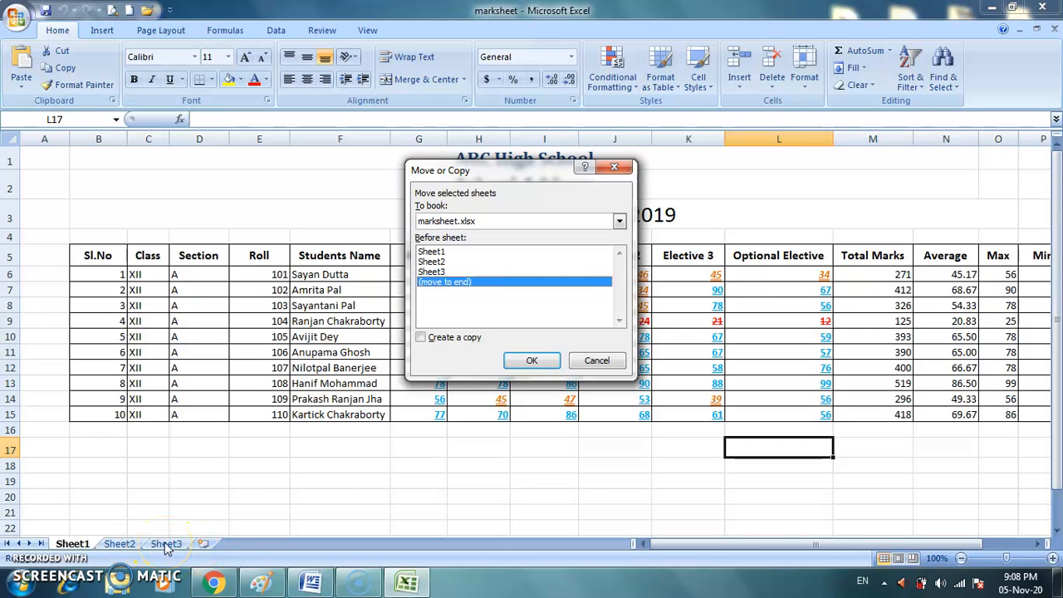
{"action": "left_click", "coordinate": [531, 359]}
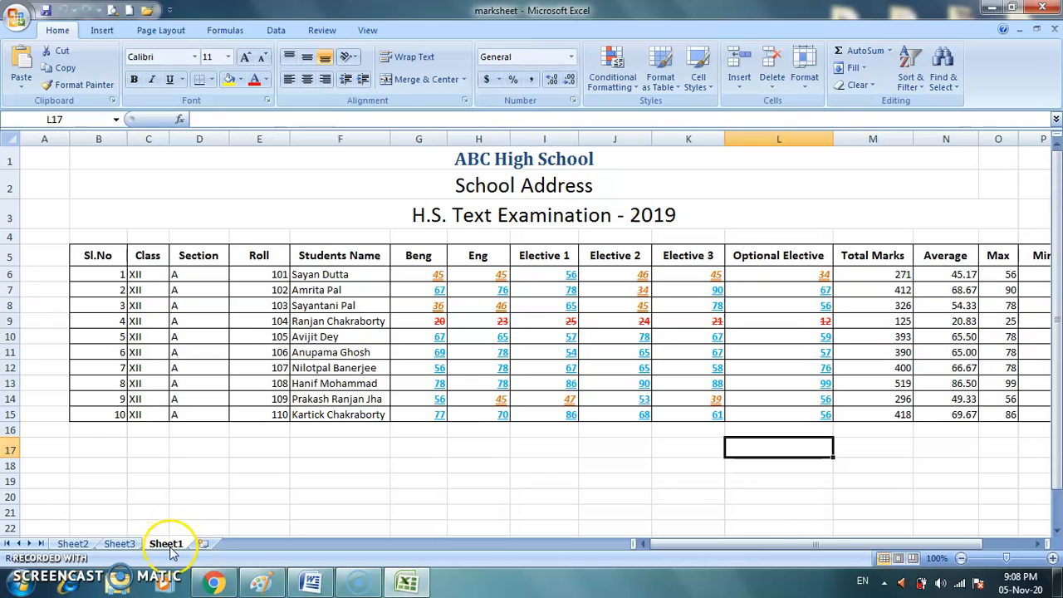
Move Sheet1 so that it sits before Sheet3
{"action": "right_click", "coordinate": [173, 544]}
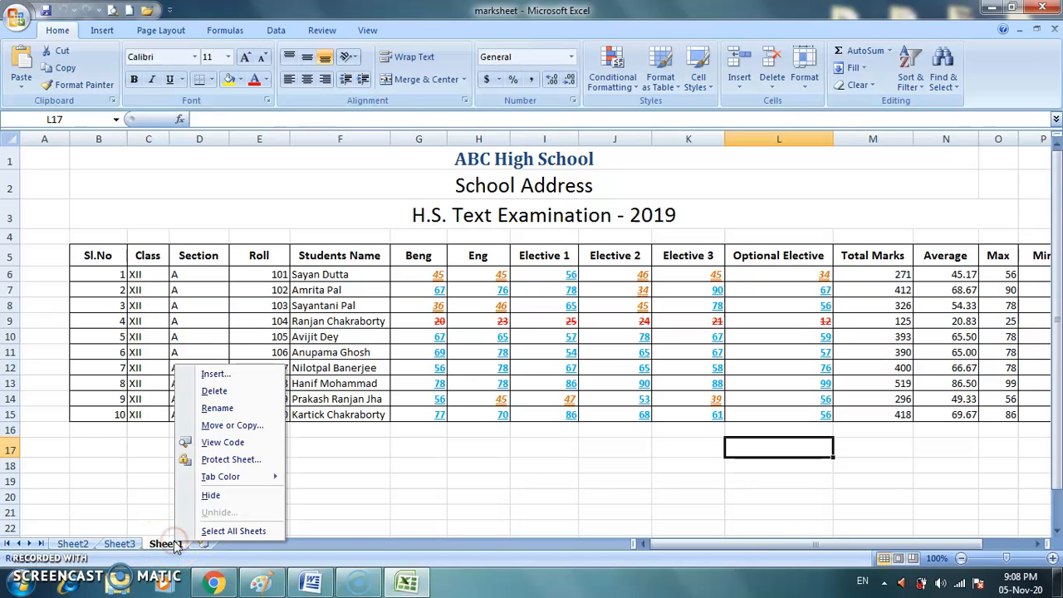
{"action": "left_click", "coordinate": [246, 431]}
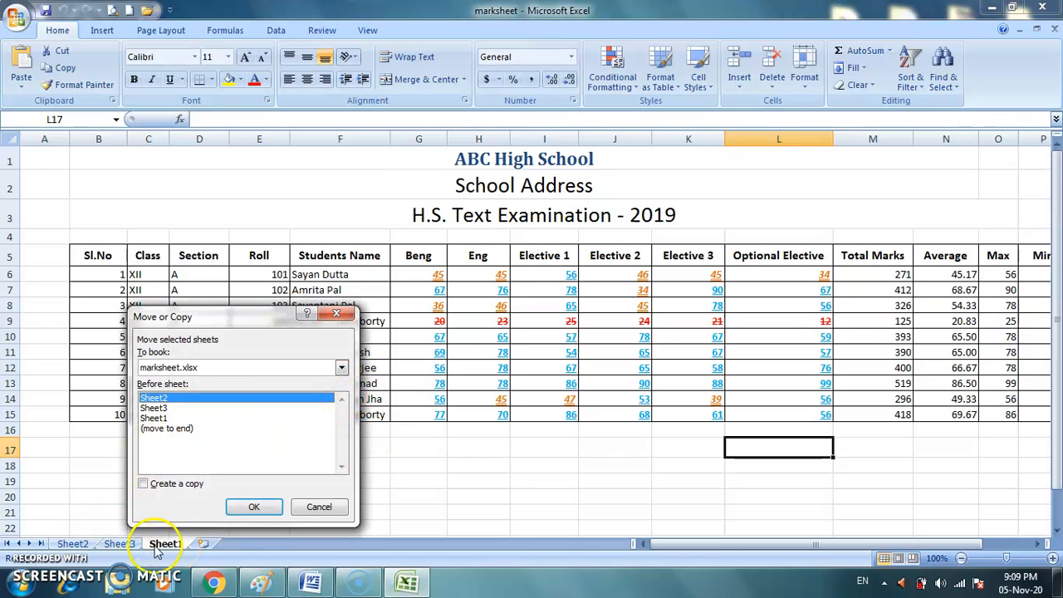
{"action": "left_click", "coordinate": [158, 407]}
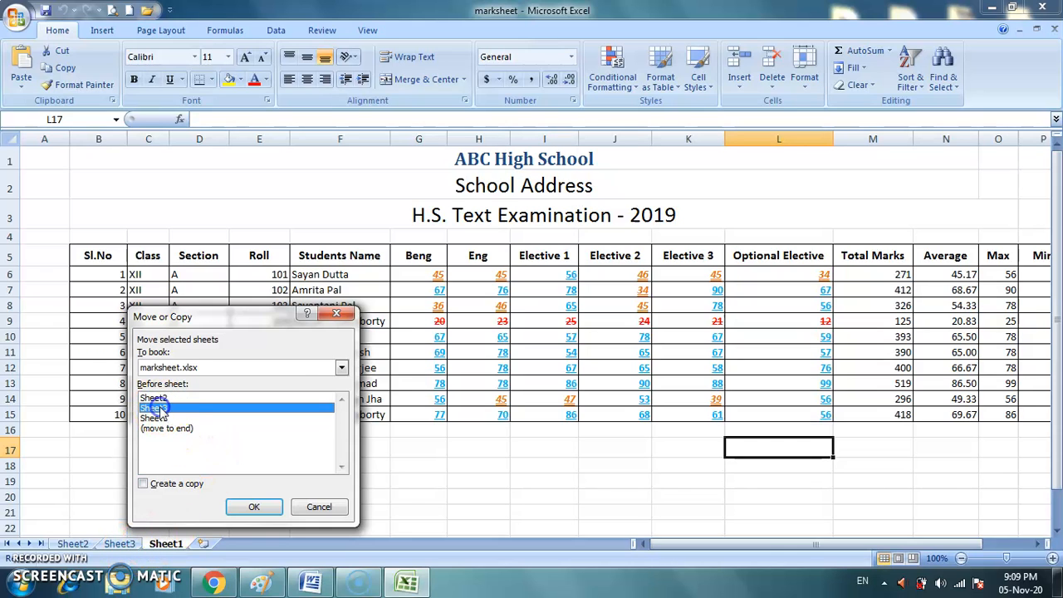
{"action": "left_click", "coordinate": [249, 506]}
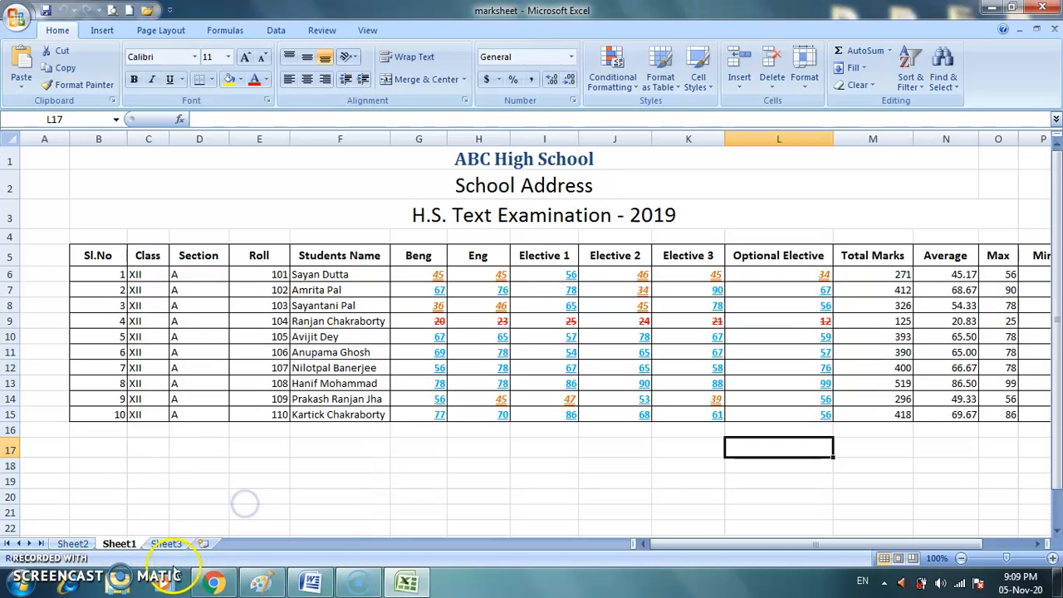
Move Sheet1 back to the front of the workbook, before Sheet2
{"action": "right_click", "coordinate": [121, 544]}
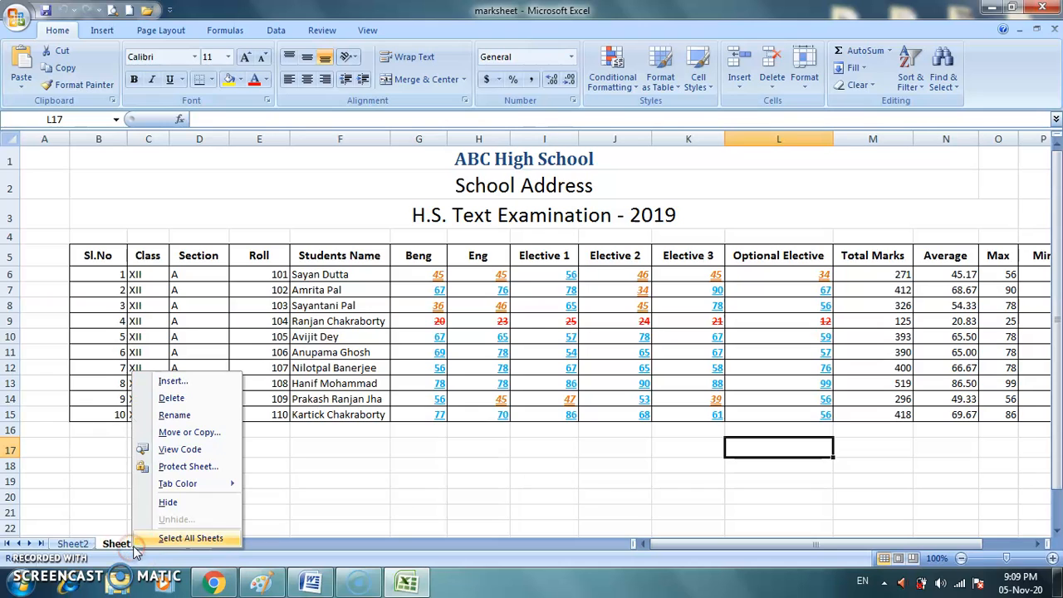
{"action": "left_click", "coordinate": [184, 433]}
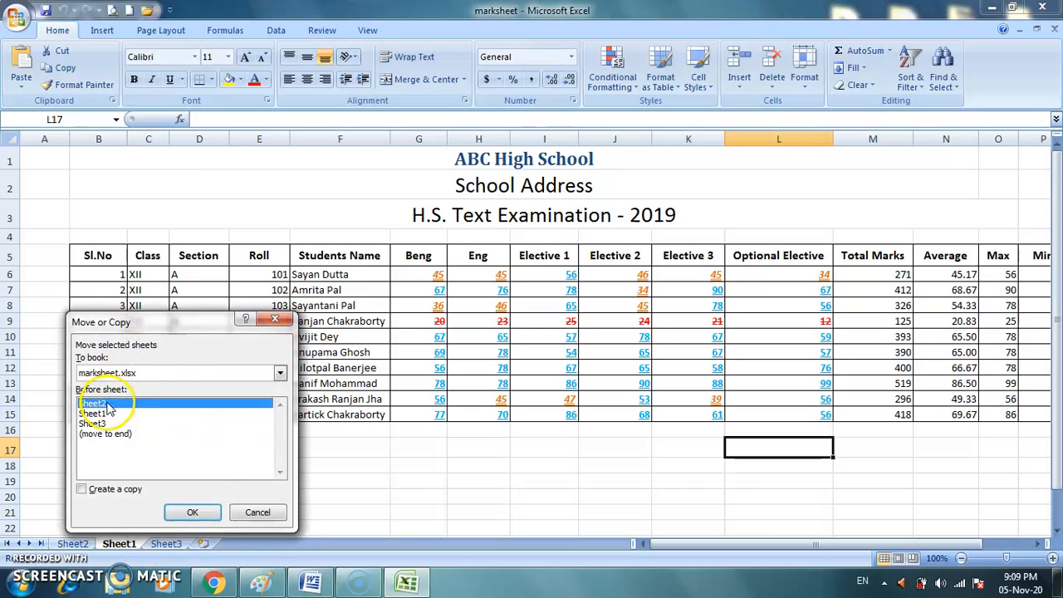
{"action": "left_click", "coordinate": [165, 514]}
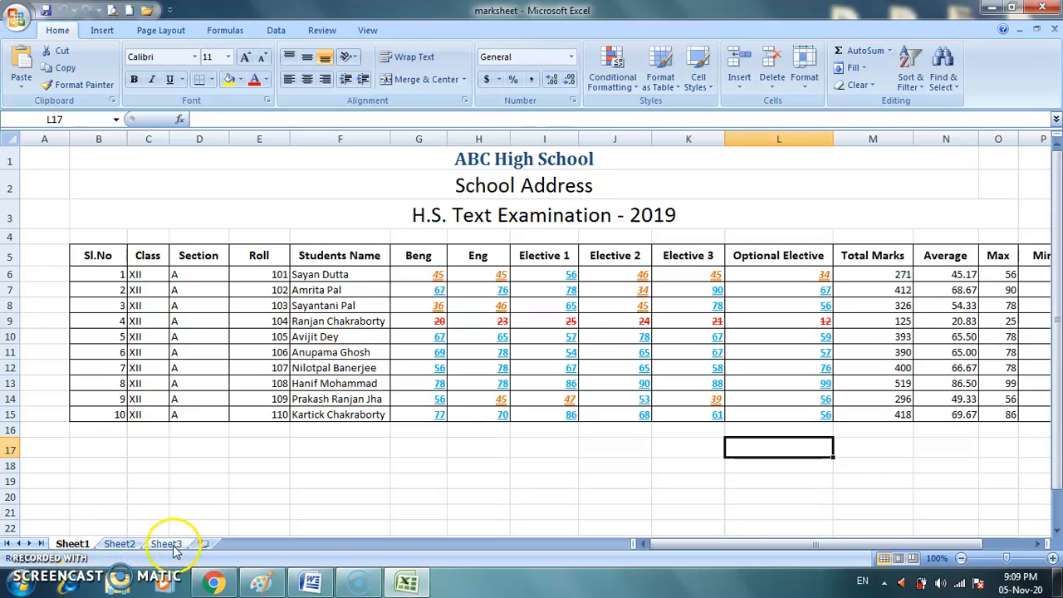
Create a copy of Sheet1 placed before Sheet1, and compare the copy with Sheet2
{"action": "right_click", "coordinate": [87, 546]}
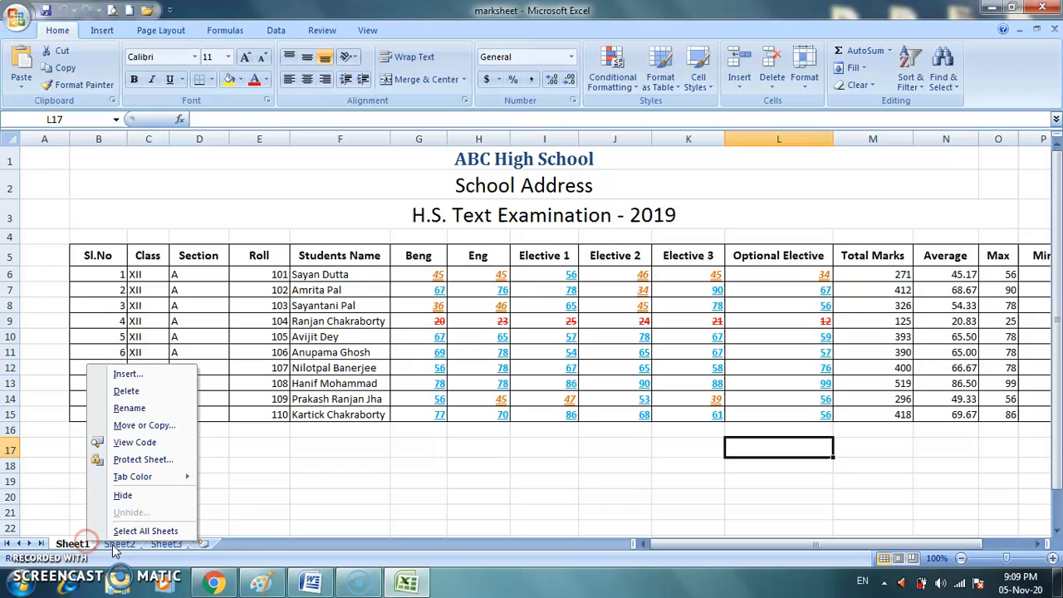
{"action": "left_click", "coordinate": [176, 426]}
{"action": "left_click", "coordinate": [86, 480]}
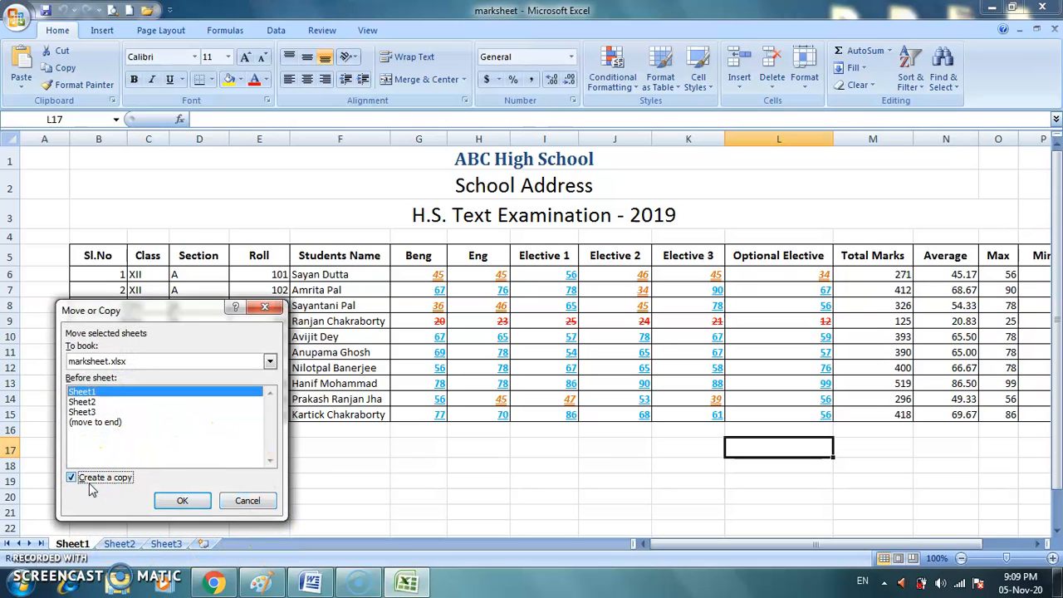
{"action": "left_click", "coordinate": [186, 499]}
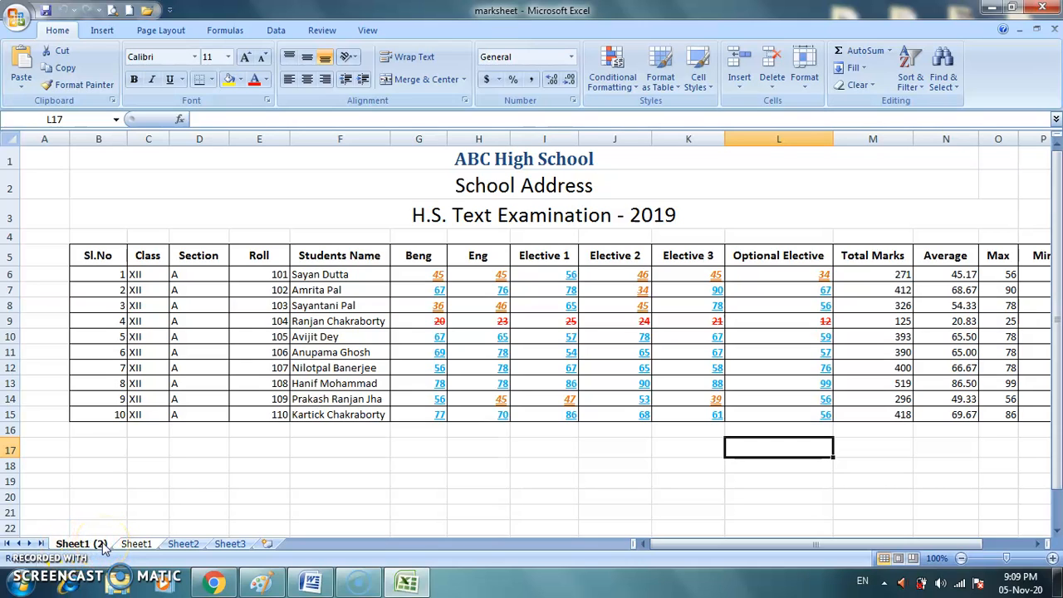
{"action": "left_click", "coordinate": [179, 544]}
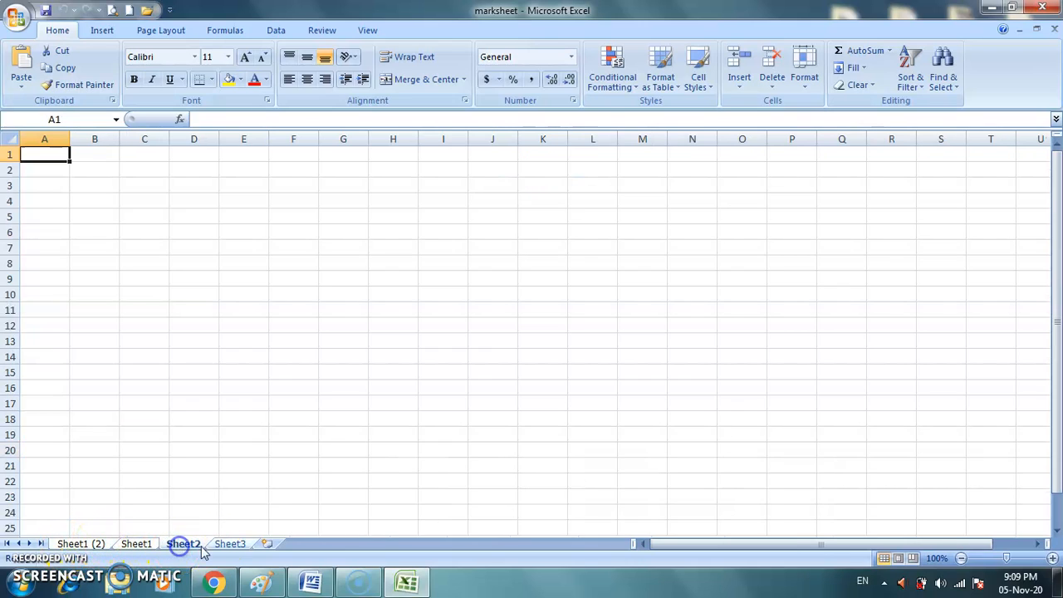
{"action": "left_click", "coordinate": [106, 545]}
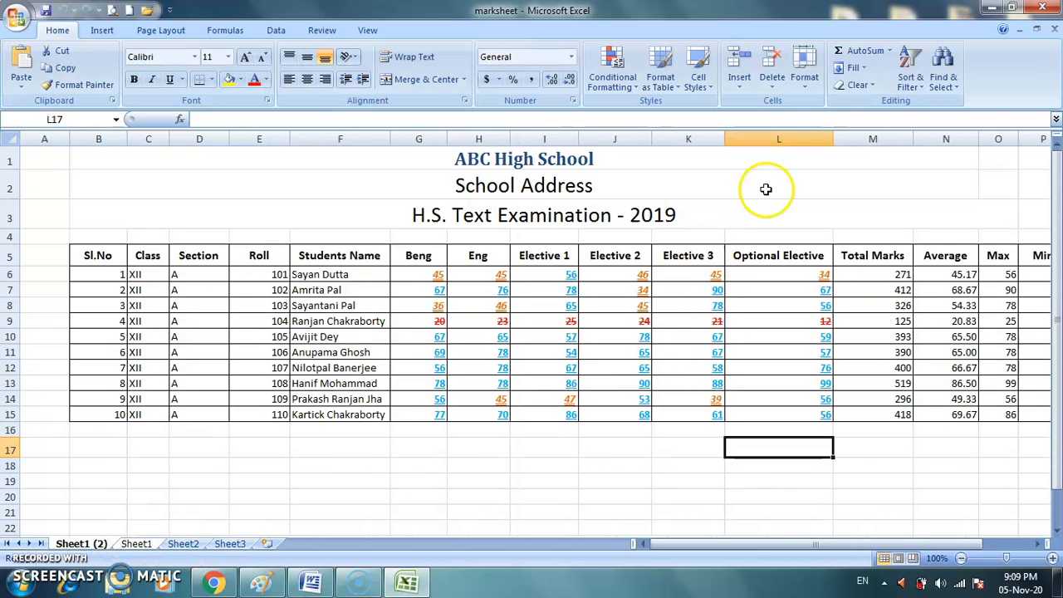
Delete the copied sheet "Sheet1 (2)" along with its data
{"action": "left_click", "coordinate": [803, 77]}
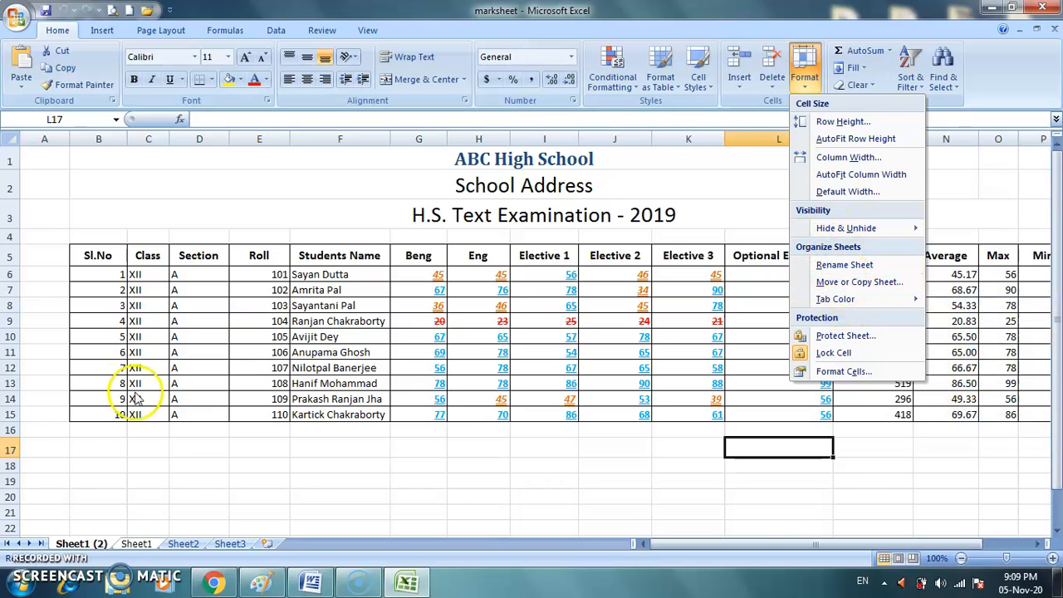
{"action": "right_click", "coordinate": [83, 547]}
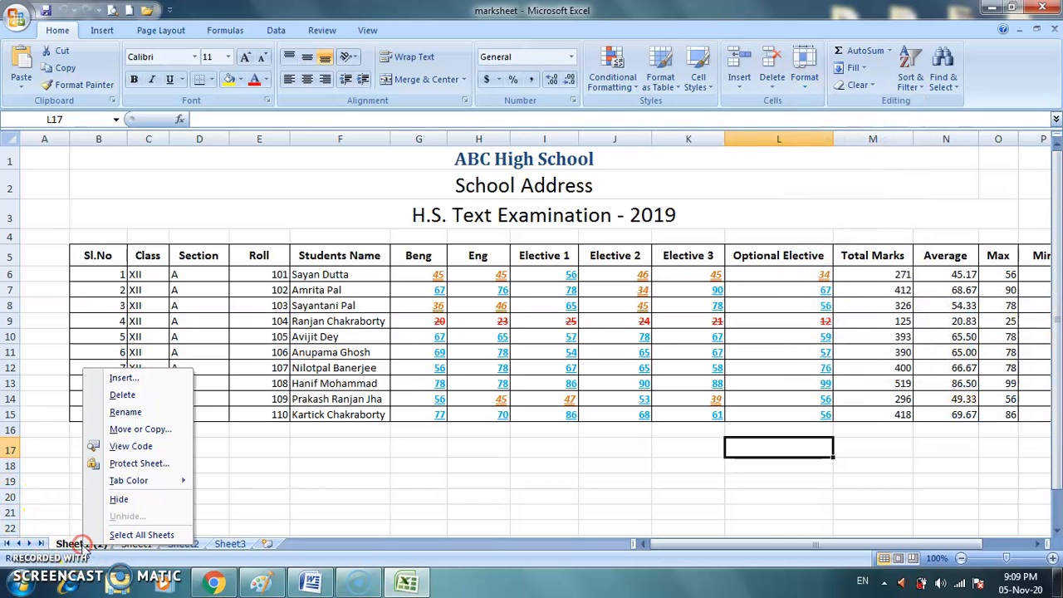
{"action": "left_click", "coordinate": [139, 397]}
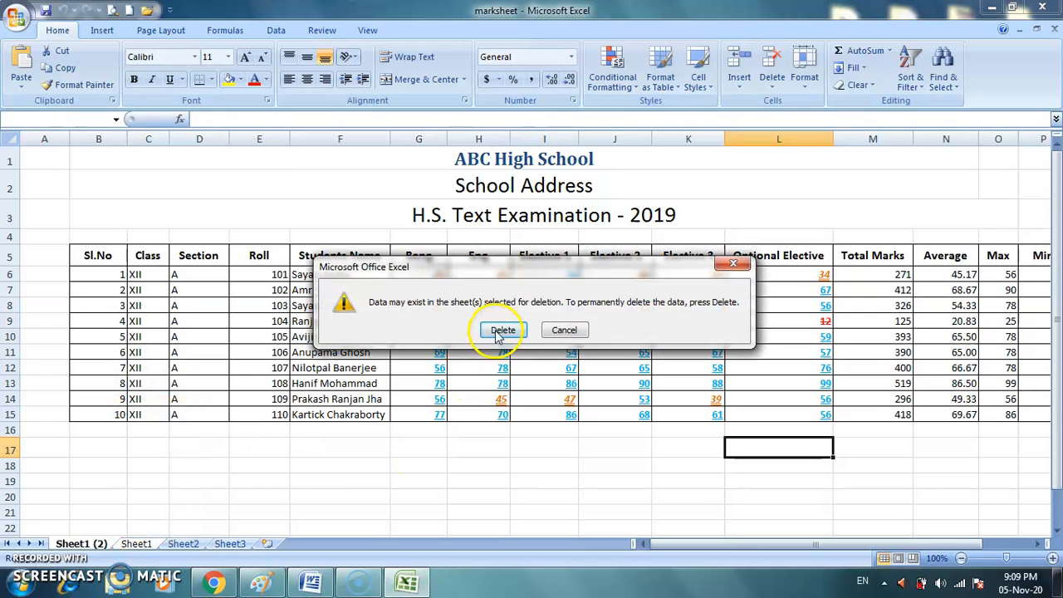
{"action": "left_click", "coordinate": [503, 331]}
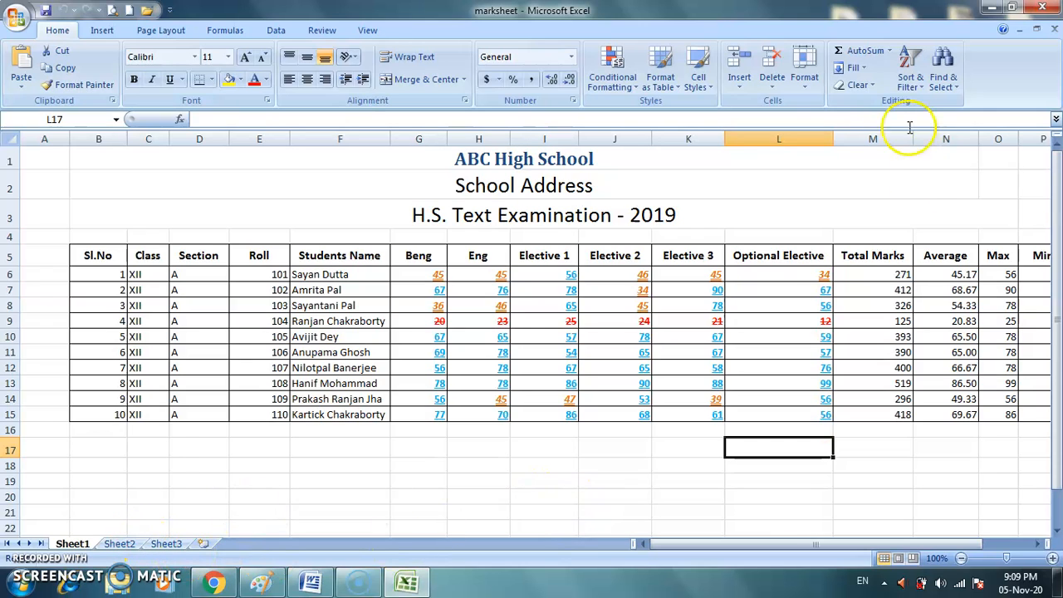
{"action": "left_click", "coordinate": [804, 77]}
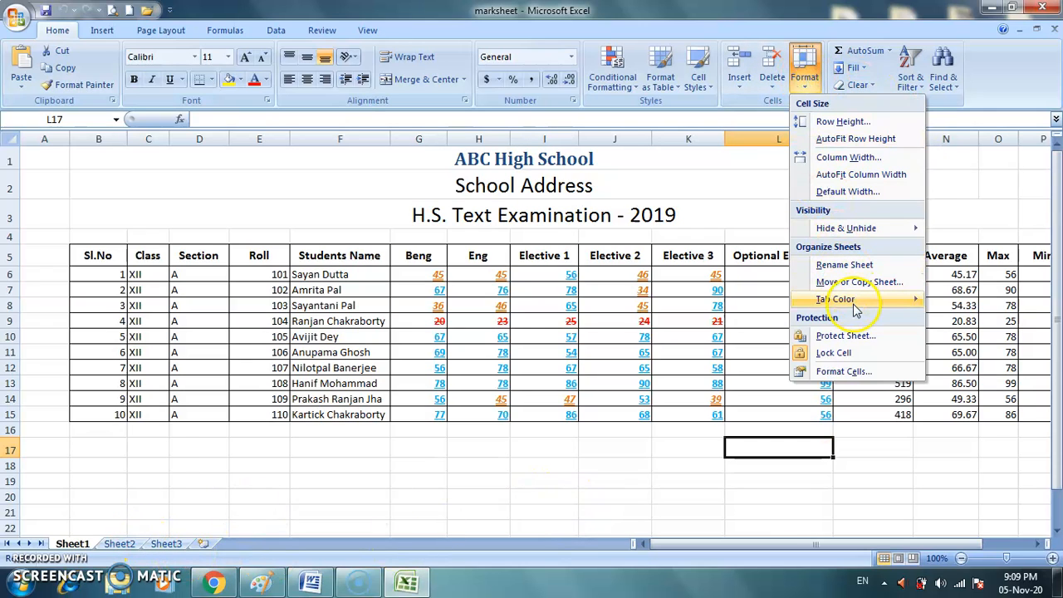
{"action": "mouse_move", "coordinate": [857, 307]}
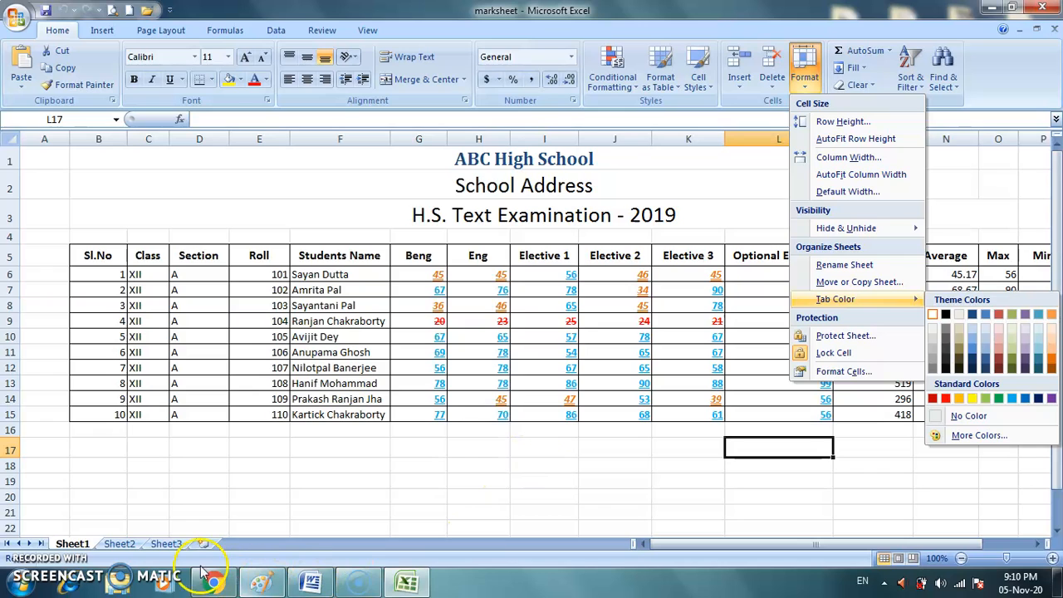
{"action": "left_click", "coordinate": [136, 548]}
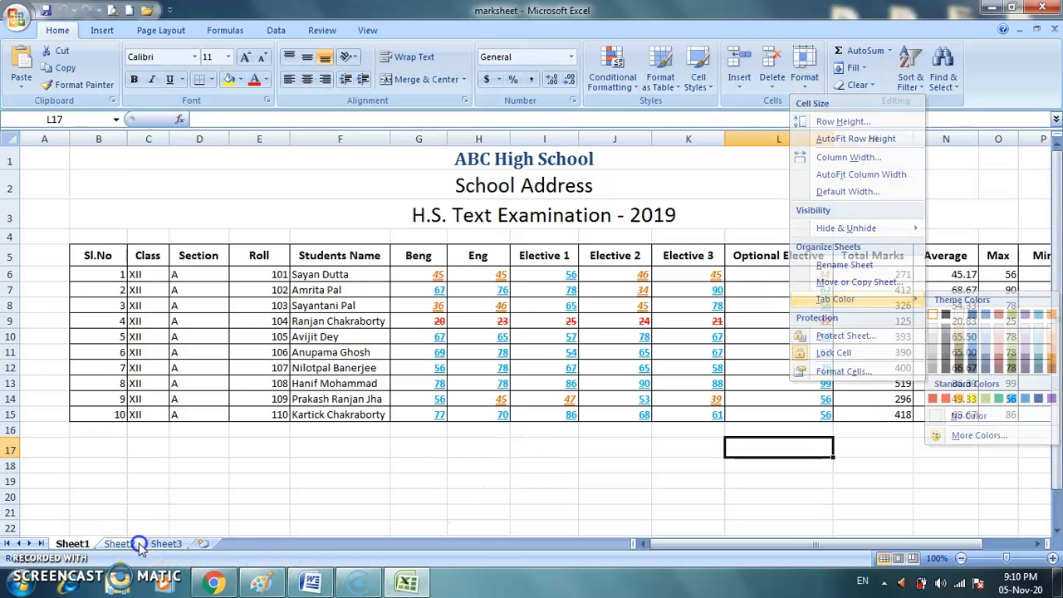
Set the tab color of Sheet3 to standard red and switch to Sheet2 to check it
{"action": "left_click", "coordinate": [167, 546]}
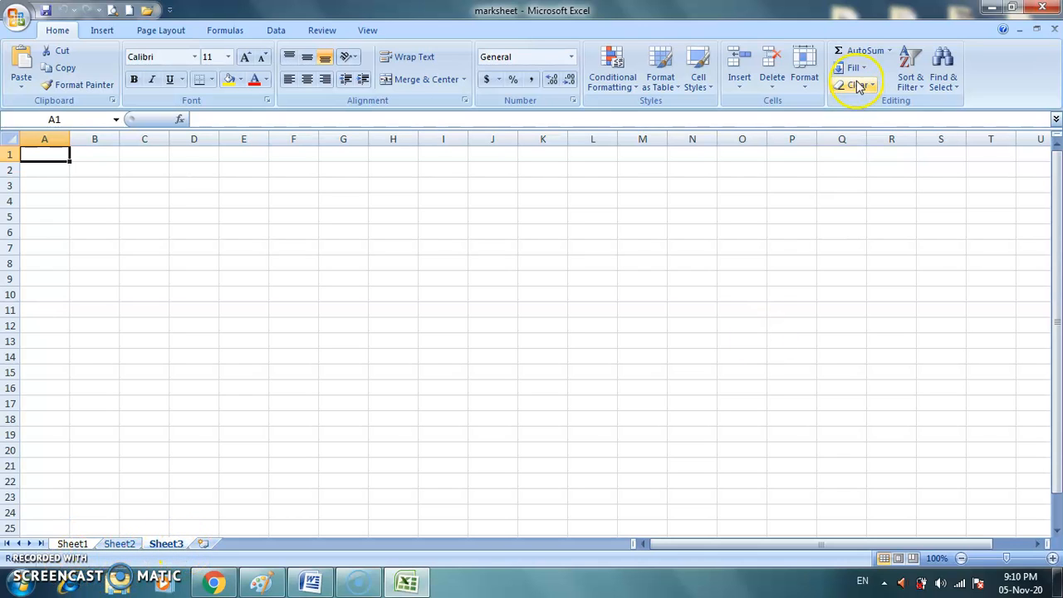
{"action": "left_click", "coordinate": [806, 83]}
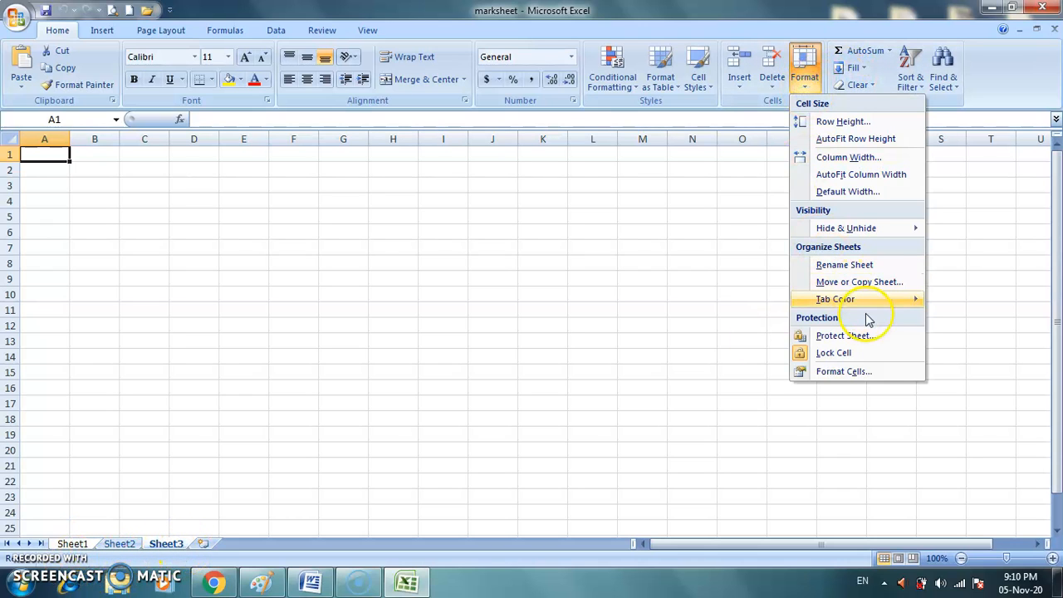
{"action": "mouse_move", "coordinate": [871, 301]}
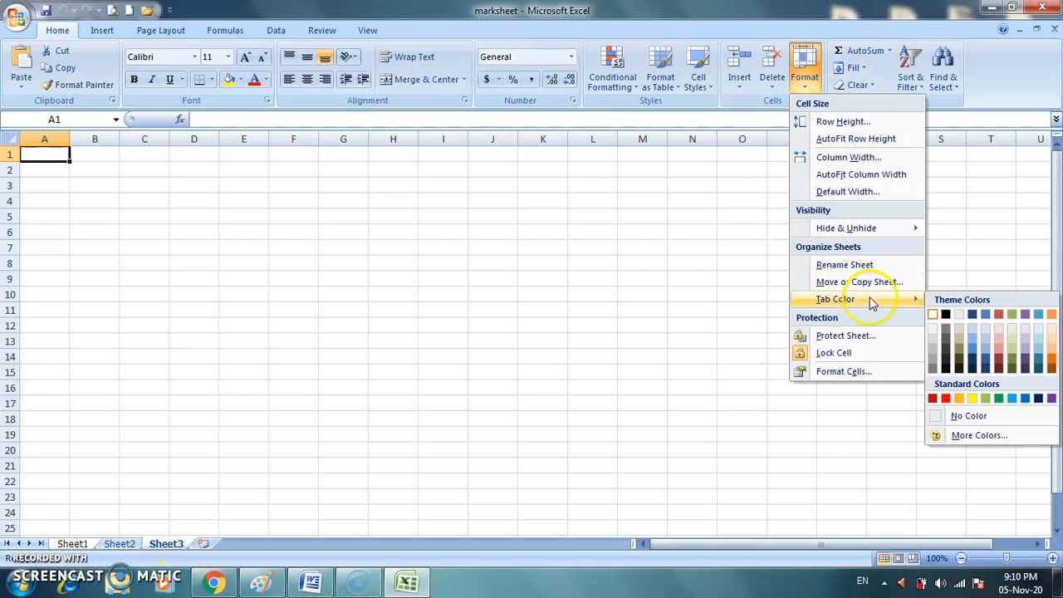
{"action": "left_click", "coordinate": [944, 399]}
{"action": "left_click", "coordinate": [119, 546]}
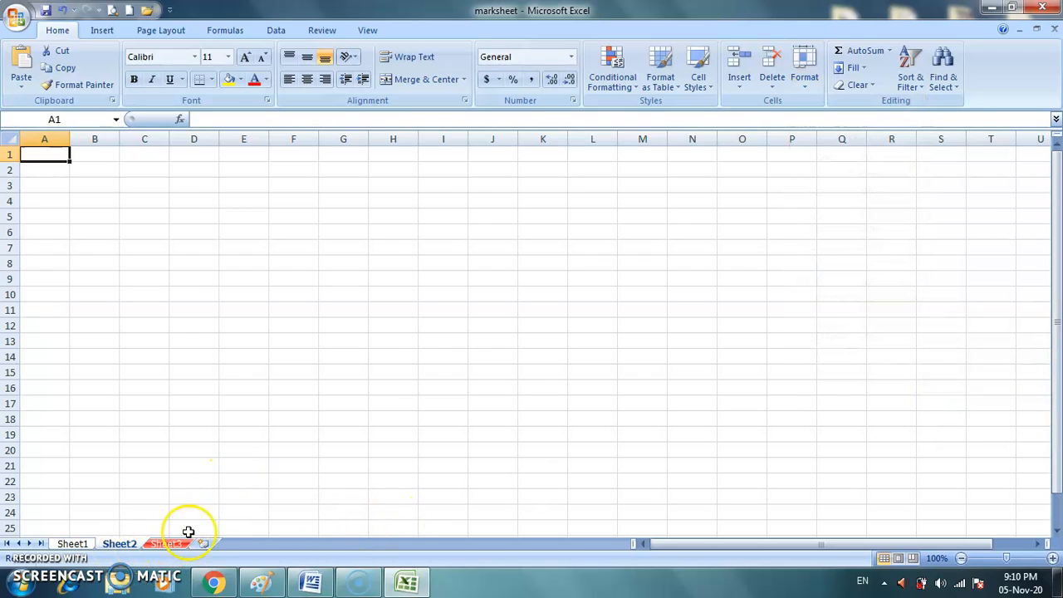
Set the tab color of Sheet1 to standard light blue and switch to Sheet2 to check it
{"action": "left_click", "coordinate": [87, 550]}
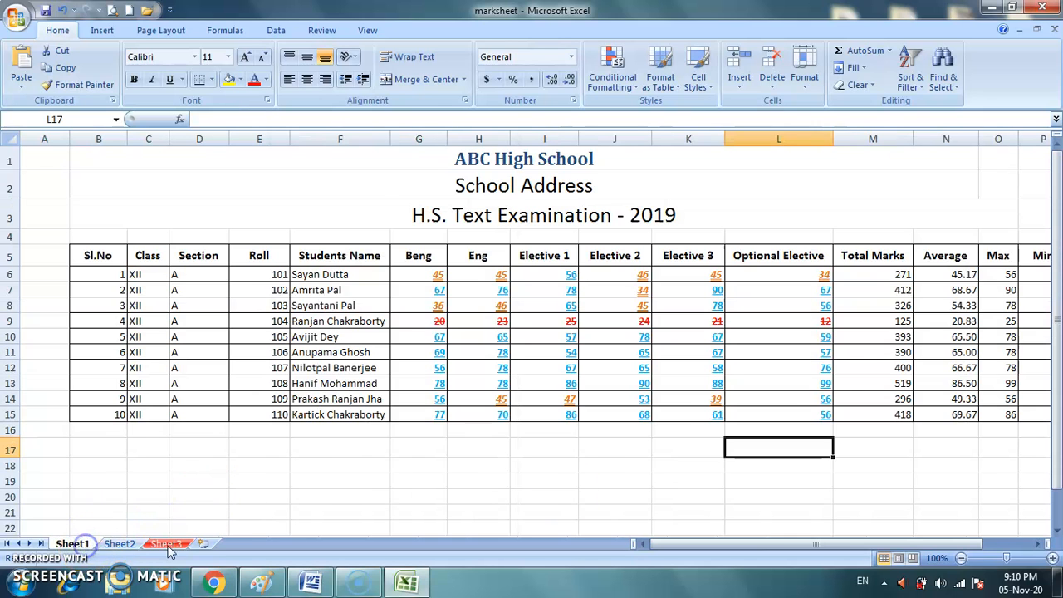
{"action": "right_click", "coordinate": [73, 544]}
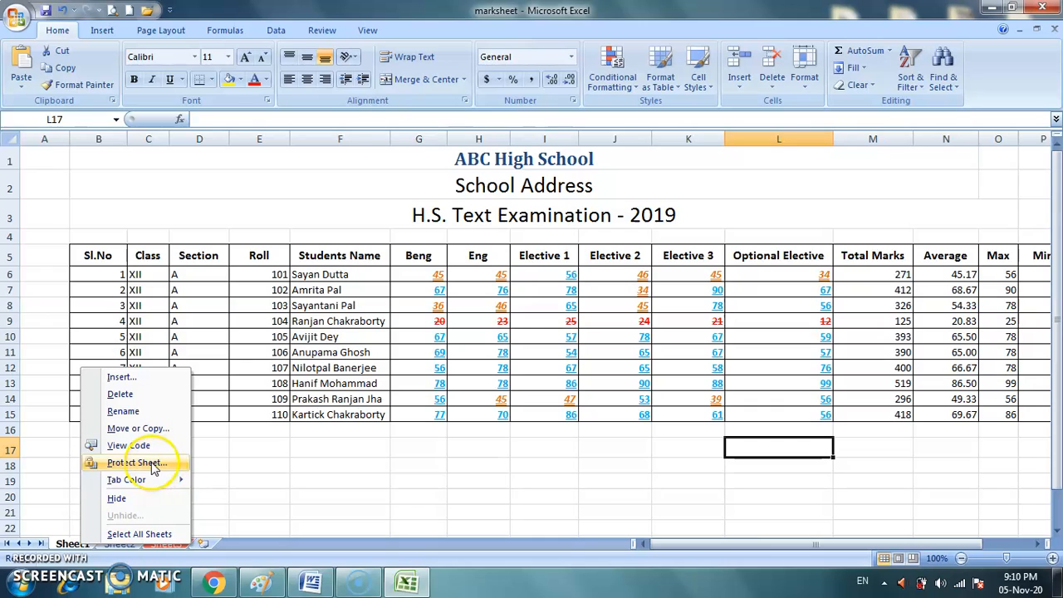
{"action": "mouse_move", "coordinate": [146, 480]}
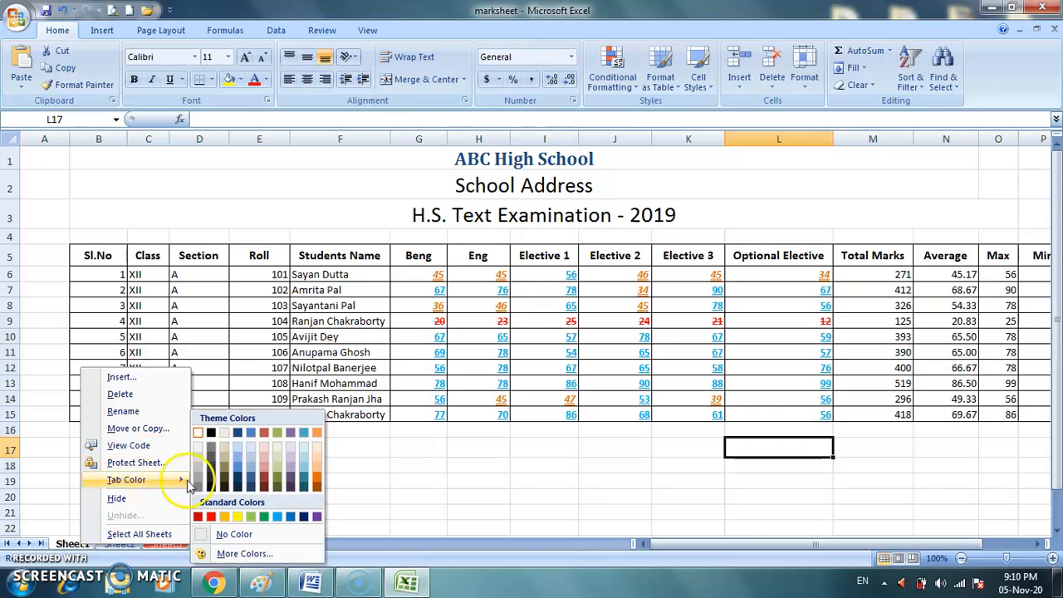
{"action": "left_click", "coordinate": [278, 517]}
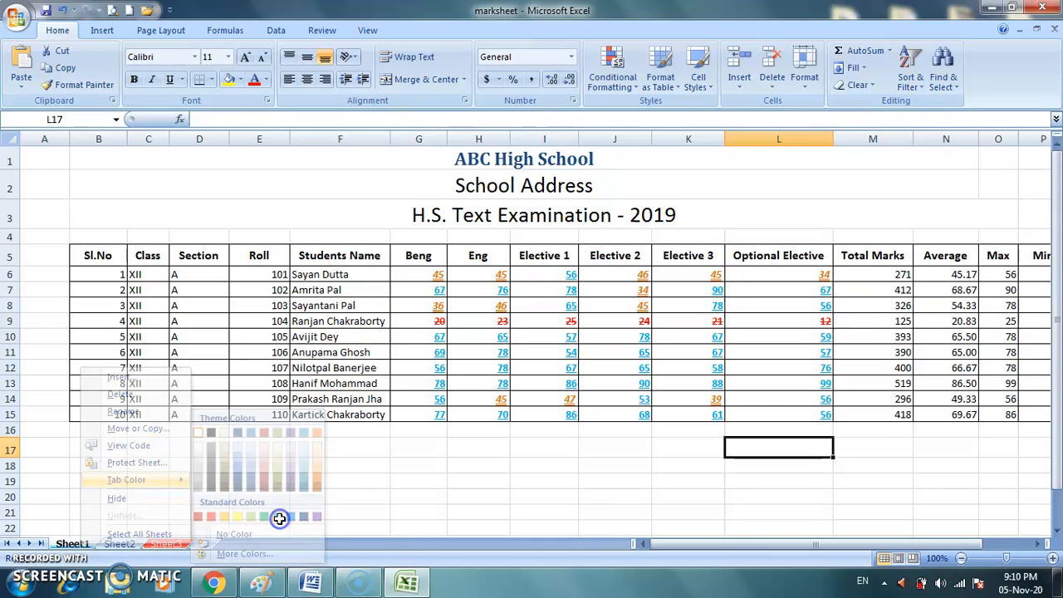
{"action": "left_click", "coordinate": [280, 515]}
{"action": "left_click", "coordinate": [119, 543]}
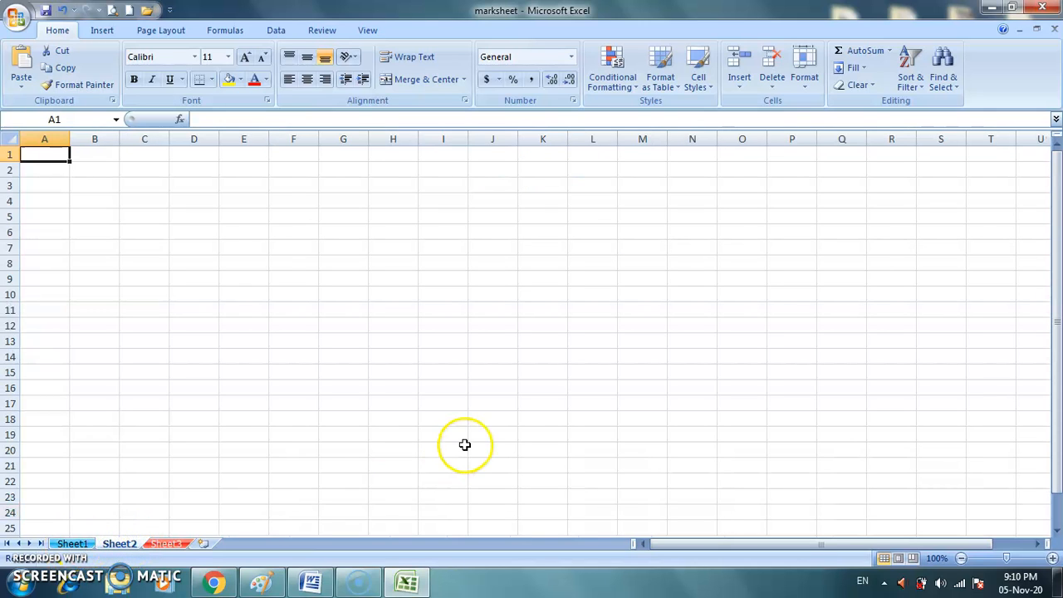
Protect Sheet1 with a password, allowing users only to select locked and unlocked cells, and re-enter the password for confirmation
{"action": "left_click", "coordinate": [72, 543]}
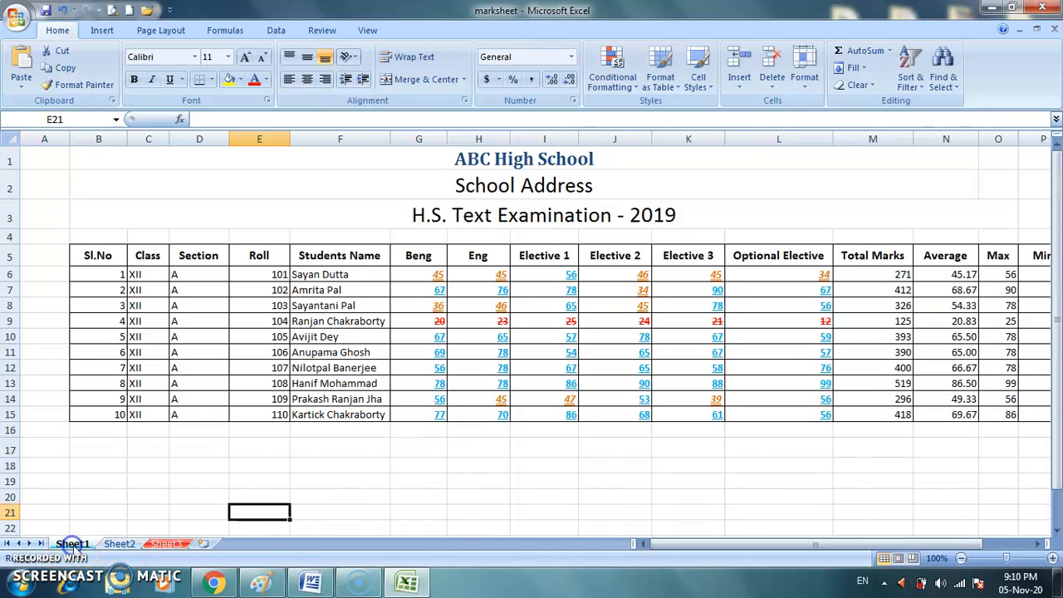
{"action": "left_click", "coordinate": [803, 80]}
{"action": "mouse_move", "coordinate": [864, 300]}
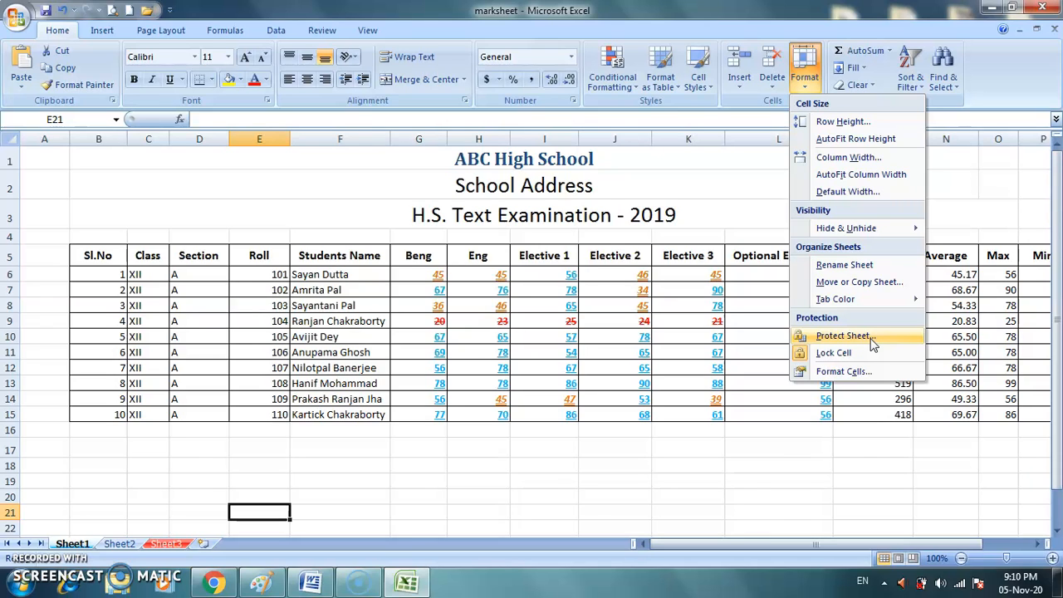
{"action": "left_click", "coordinate": [871, 341]}
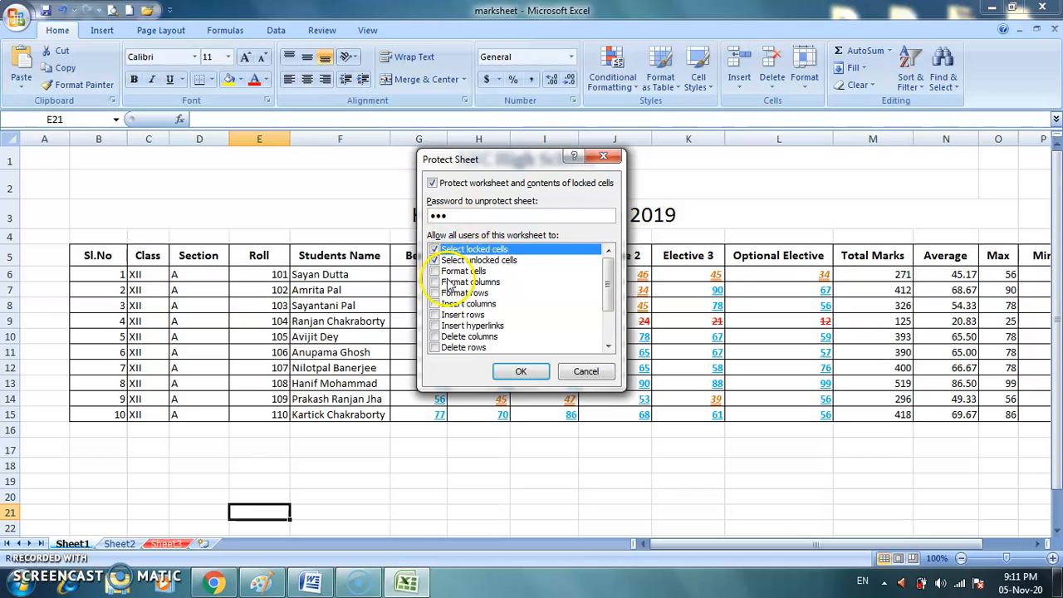
{"action": "mouse_move", "coordinate": [611, 282]}
{"action": "left_mouse_down"}
{"action": "mouse_move", "coordinate": [612, 322]}
{"action": "mouse_move", "coordinate": [612, 273]}
{"action": "left_mouse_up"}
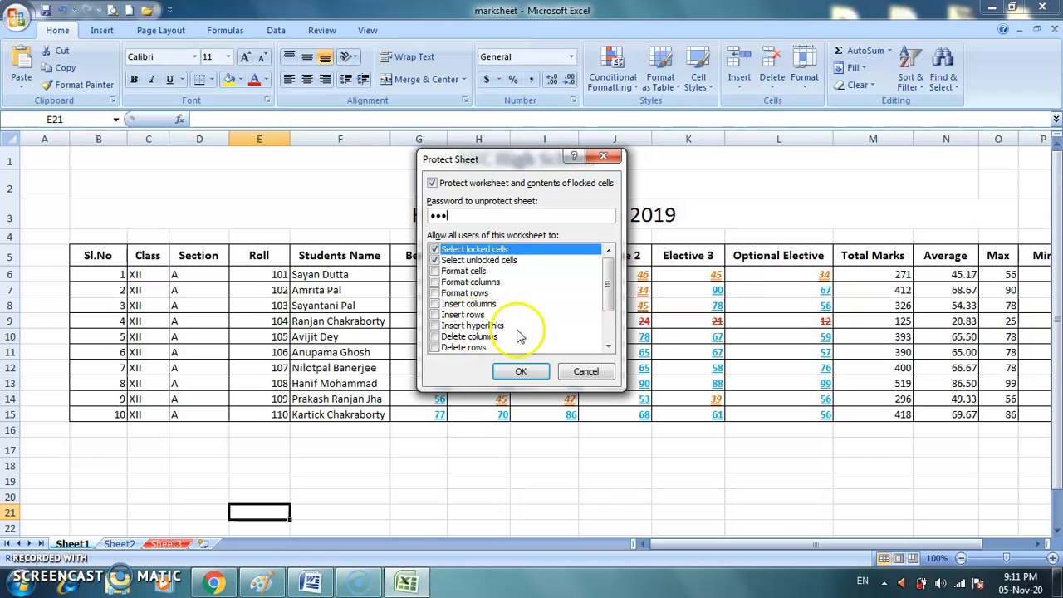
{"action": "left_click_drag", "start_coordinate": [608, 287], "coordinate": [607, 264]}
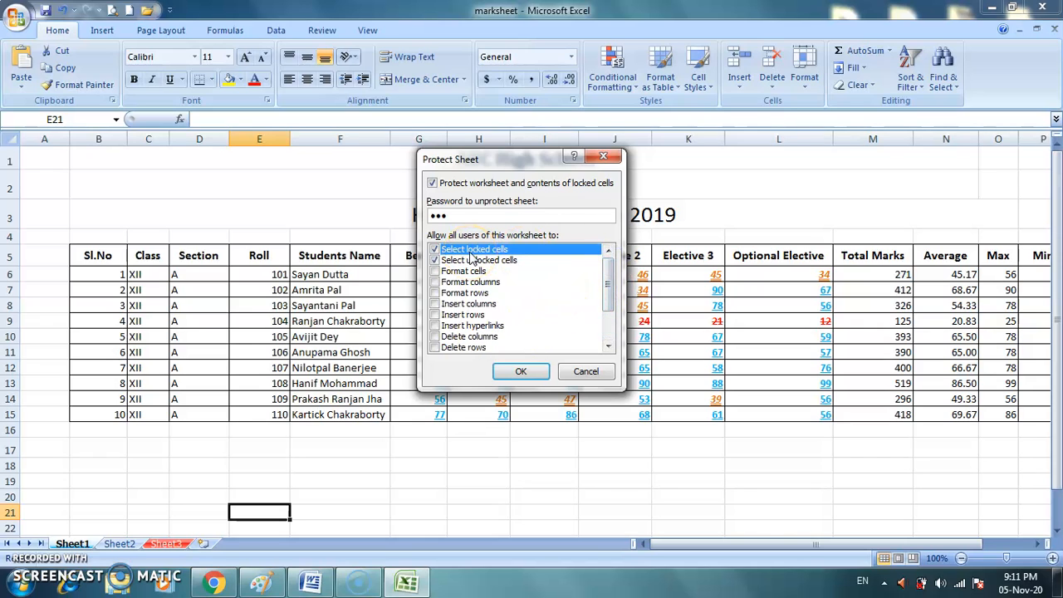
{"action": "left_click", "coordinate": [520, 373]}
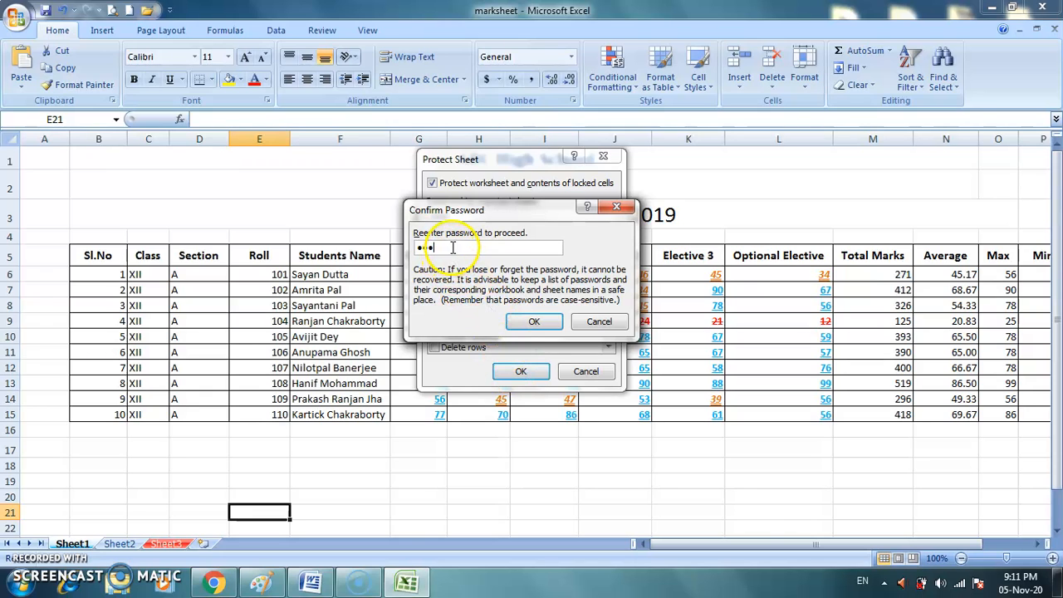
{"action": "left_click", "coordinate": [535, 320]}
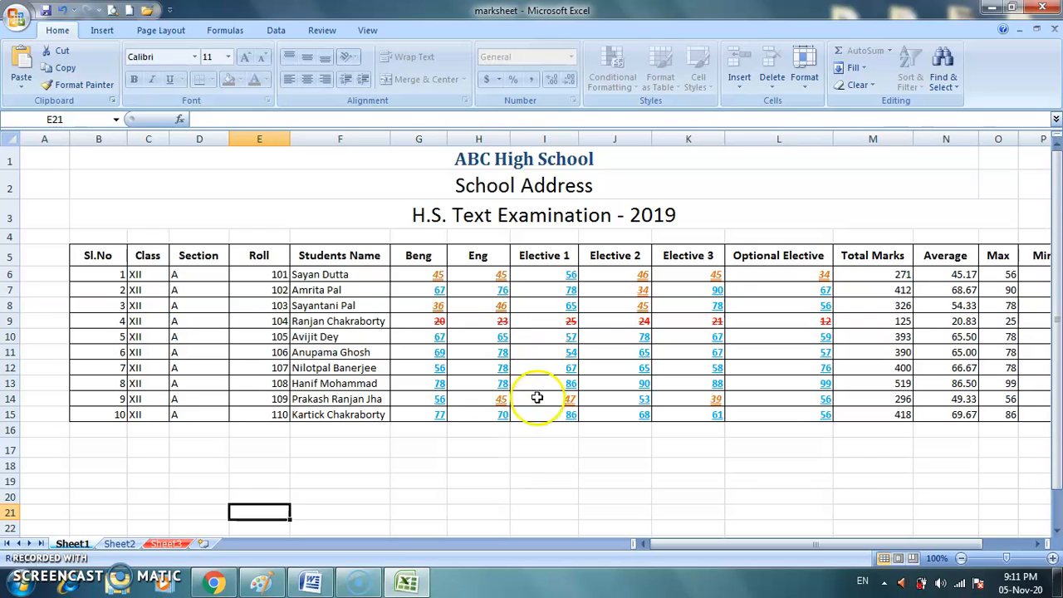
Try to delete the "ABC High School" heading from the protected Sheet1
{"action": "left_click", "coordinate": [539, 470]}
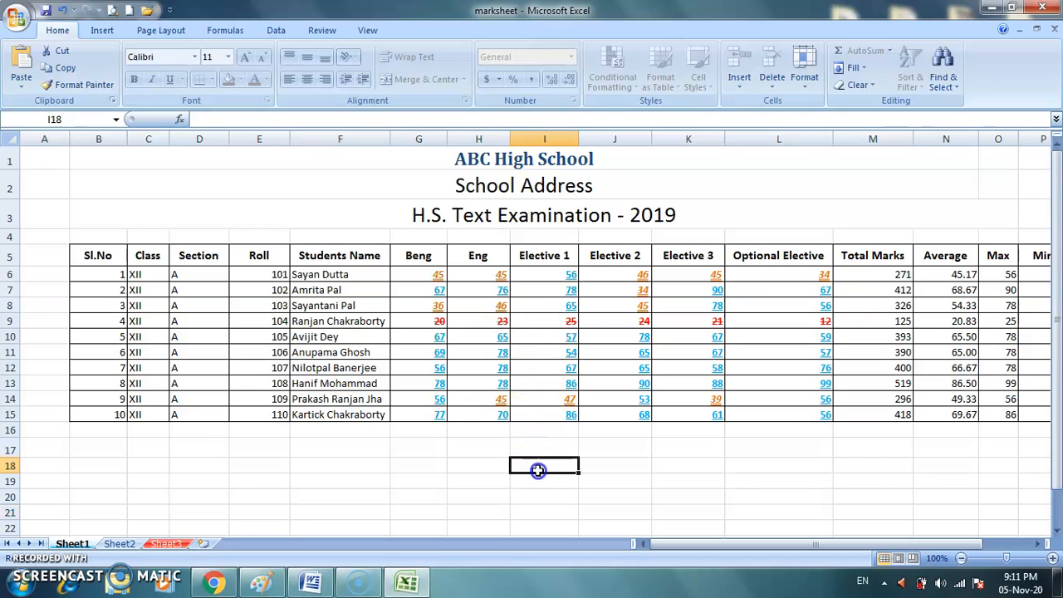
{"action": "left_click", "coordinate": [497, 167]}
{"action": "key", "text": "Delete"}
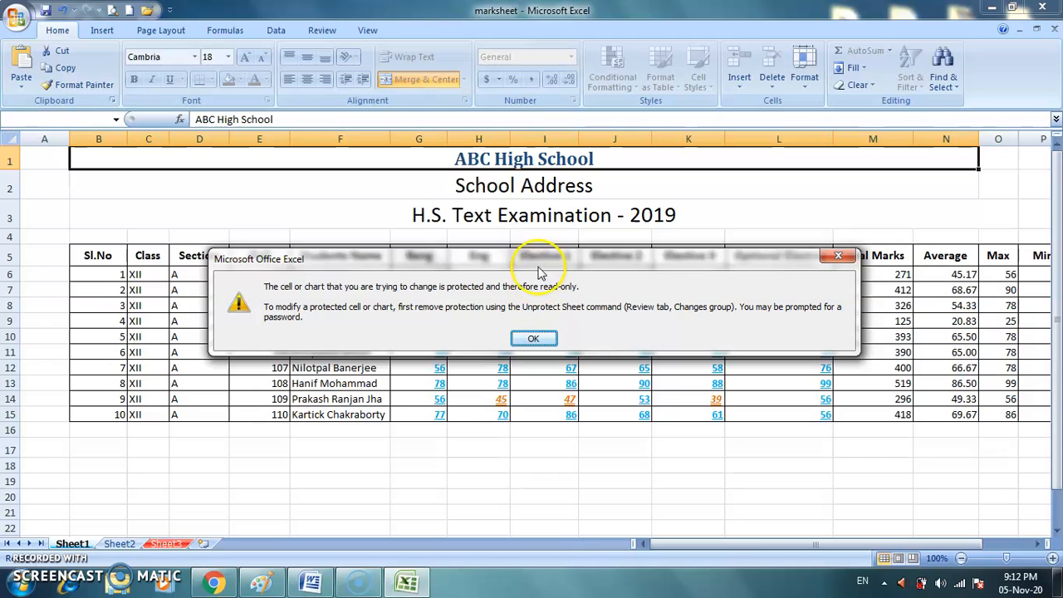
{"action": "left_click", "coordinate": [534, 339]}
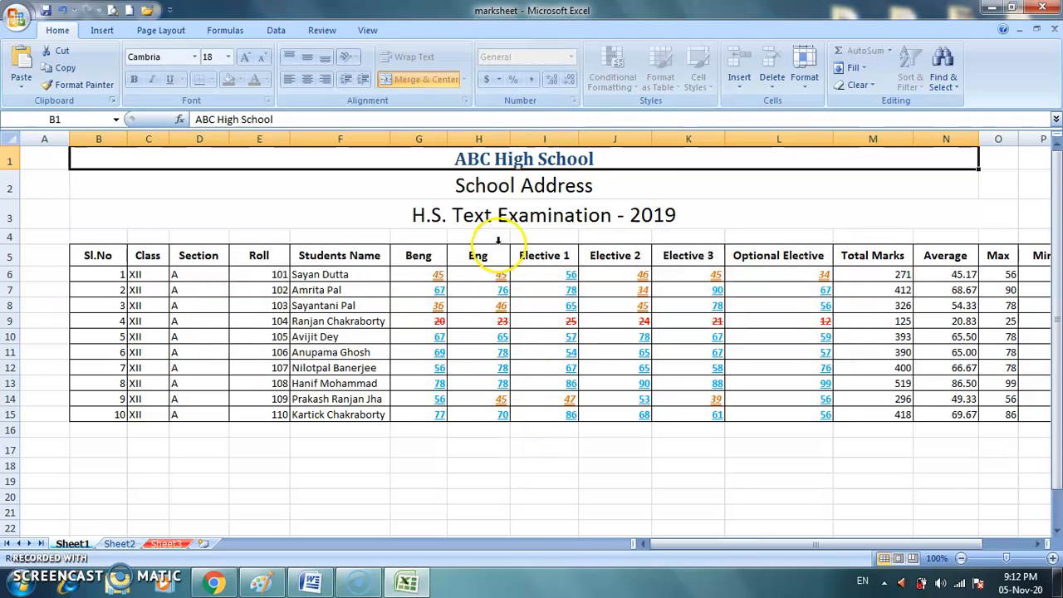
Check cell selection on the protected sheet across the school address, column headings, student names and marks
{"action": "left_click", "coordinate": [497, 189]}
{"action": "left_click", "coordinate": [495, 255]}
{"action": "left_click", "coordinate": [498, 365]}
{"action": "left_click", "coordinate": [408, 274]}
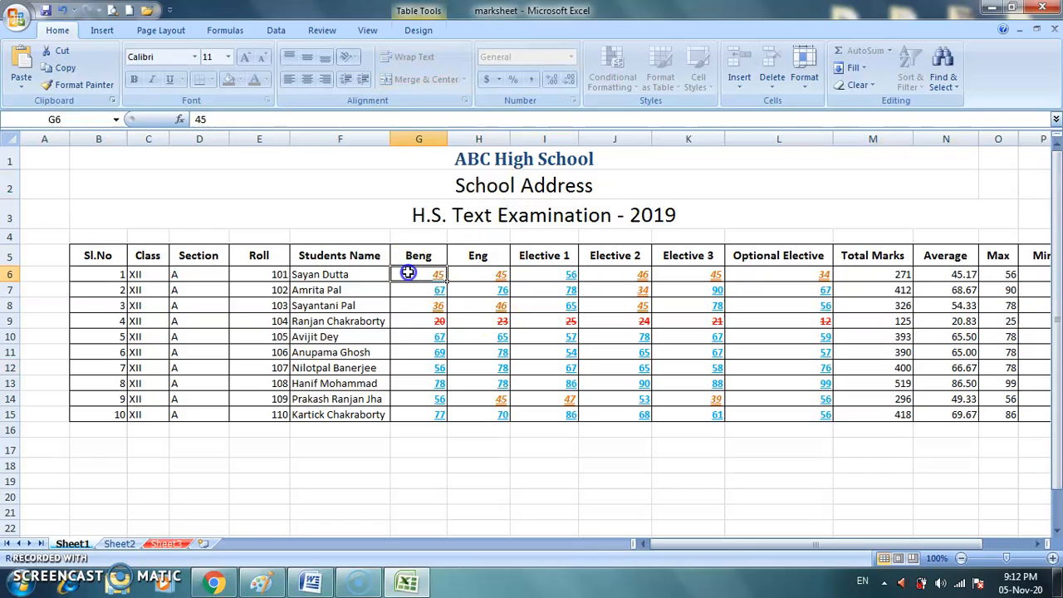
{"action": "left_click", "coordinate": [311, 255]}
{"action": "left_click", "coordinate": [353, 352]}
{"action": "left_click", "coordinate": [600, 311]}
{"action": "left_click", "coordinate": [606, 273]}
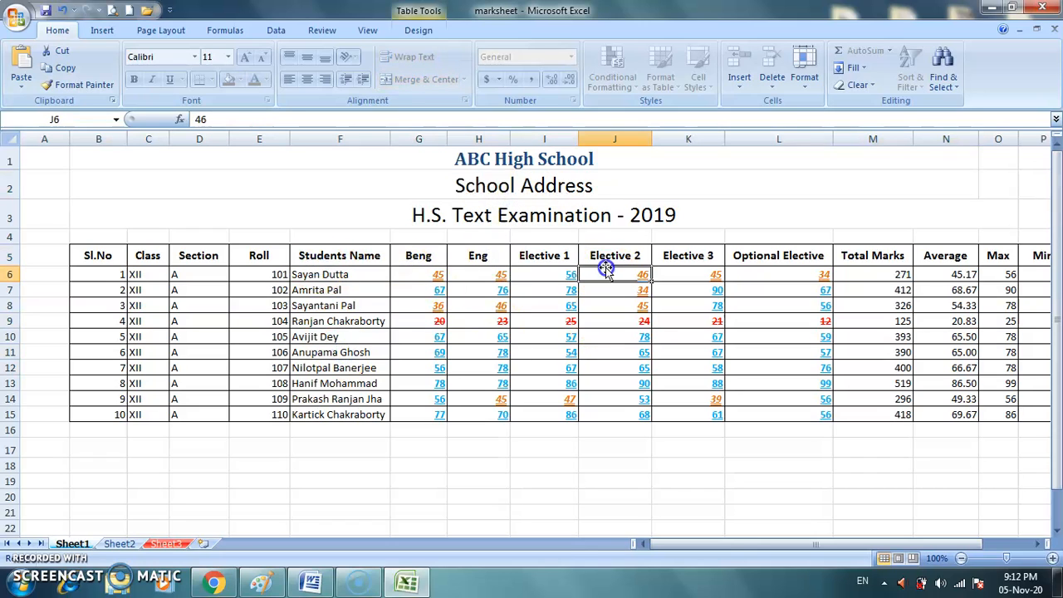
{"action": "left_click", "coordinate": [607, 255]}
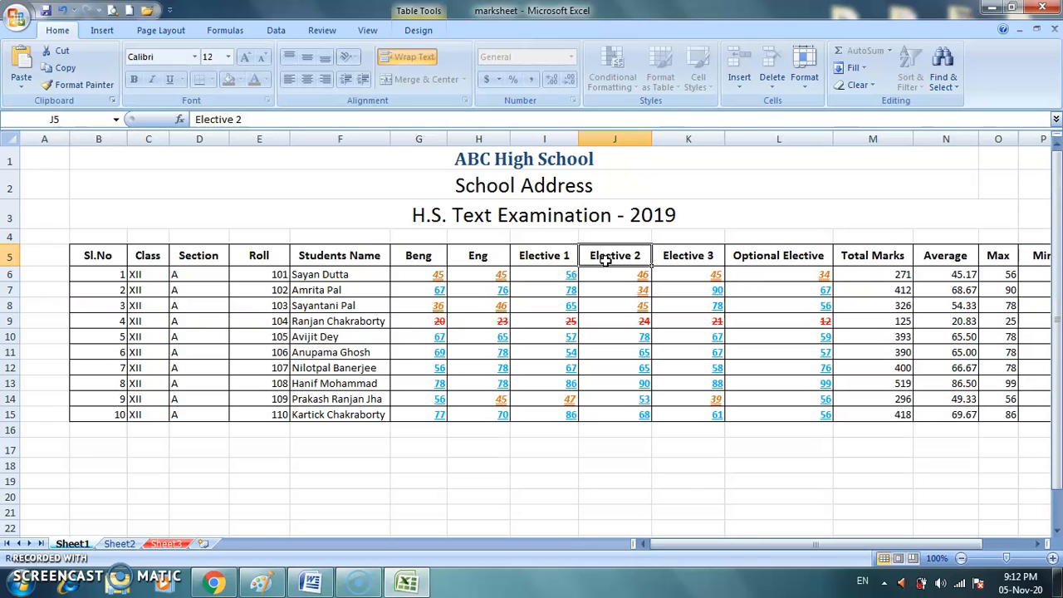
Remove the protection from Sheet1 using the sheet password and check the cell formatting commands again
{"action": "left_click", "coordinate": [804, 73]}
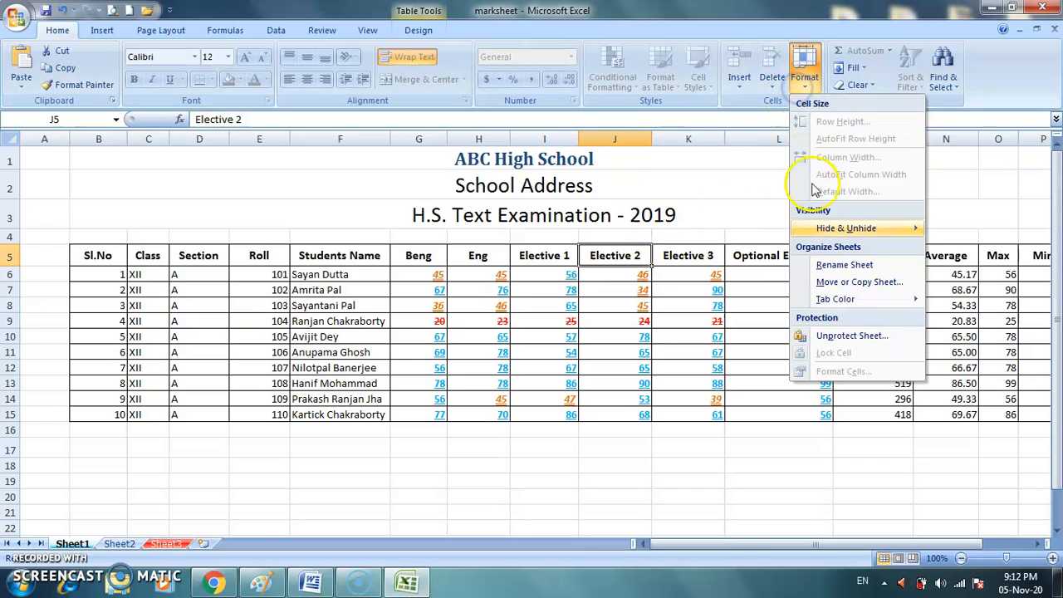
{"action": "left_click", "coordinate": [843, 339]}
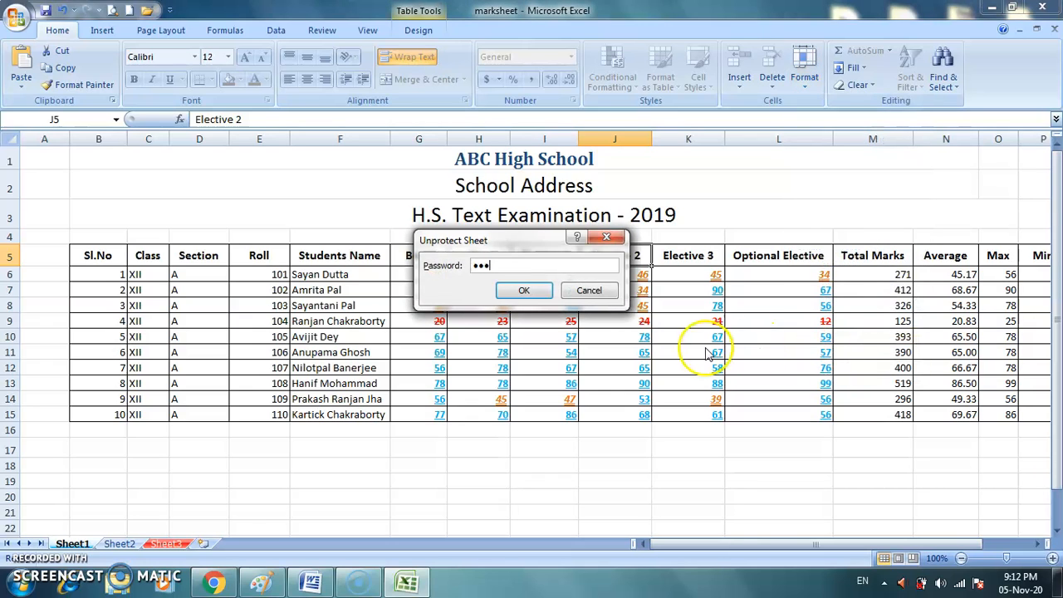
{"action": "left_click", "coordinate": [524, 290]}
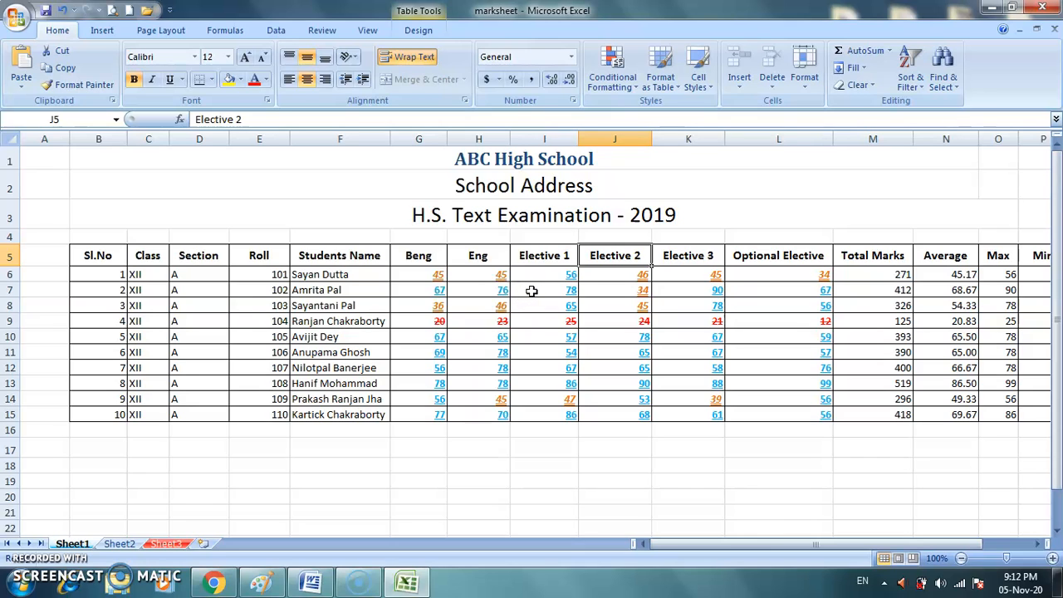
{"action": "left_click", "coordinate": [802, 98]}
{"action": "left_click", "coordinate": [837, 473]}
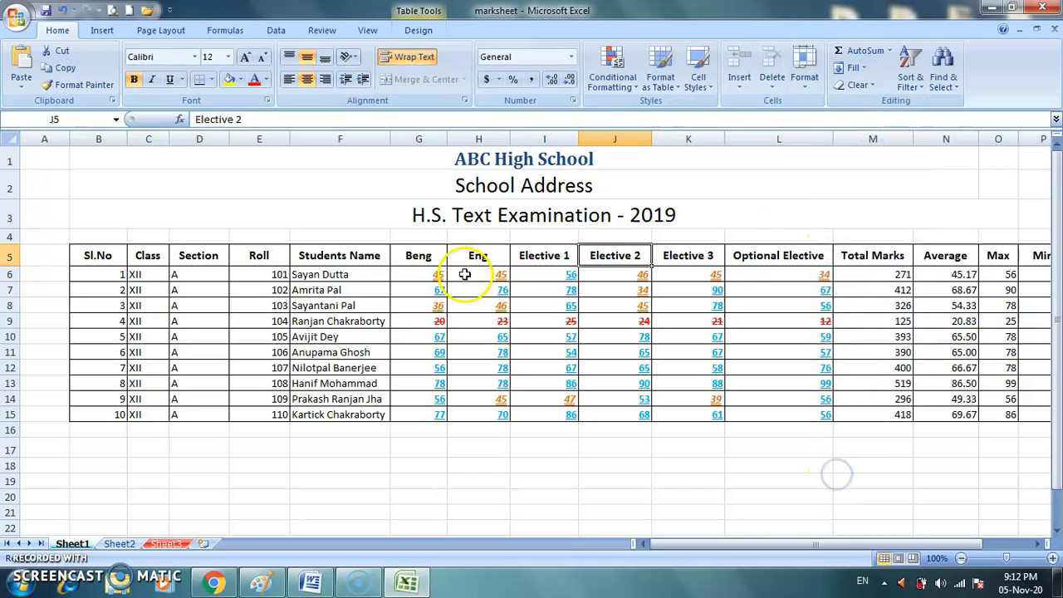